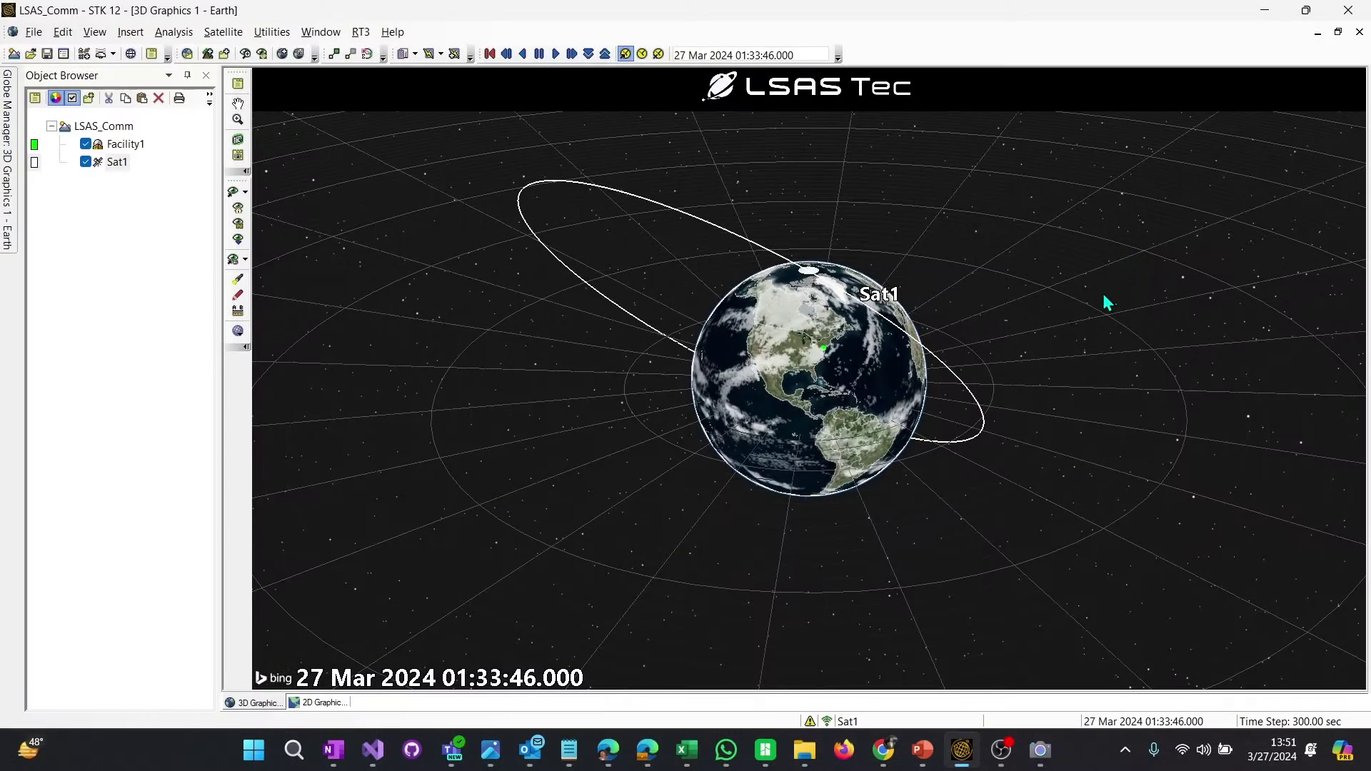
- Orbit and zoom the 3D globe to frame North America, Facility1 and Sat1's full orbit
drag(1082, 290, 1241, 254)
drag(1166, 331, 925, 429)
scroll(922, 427, up, 5)
scroll(915, 425, down, 4)
scroll(911, 423, up, 3)
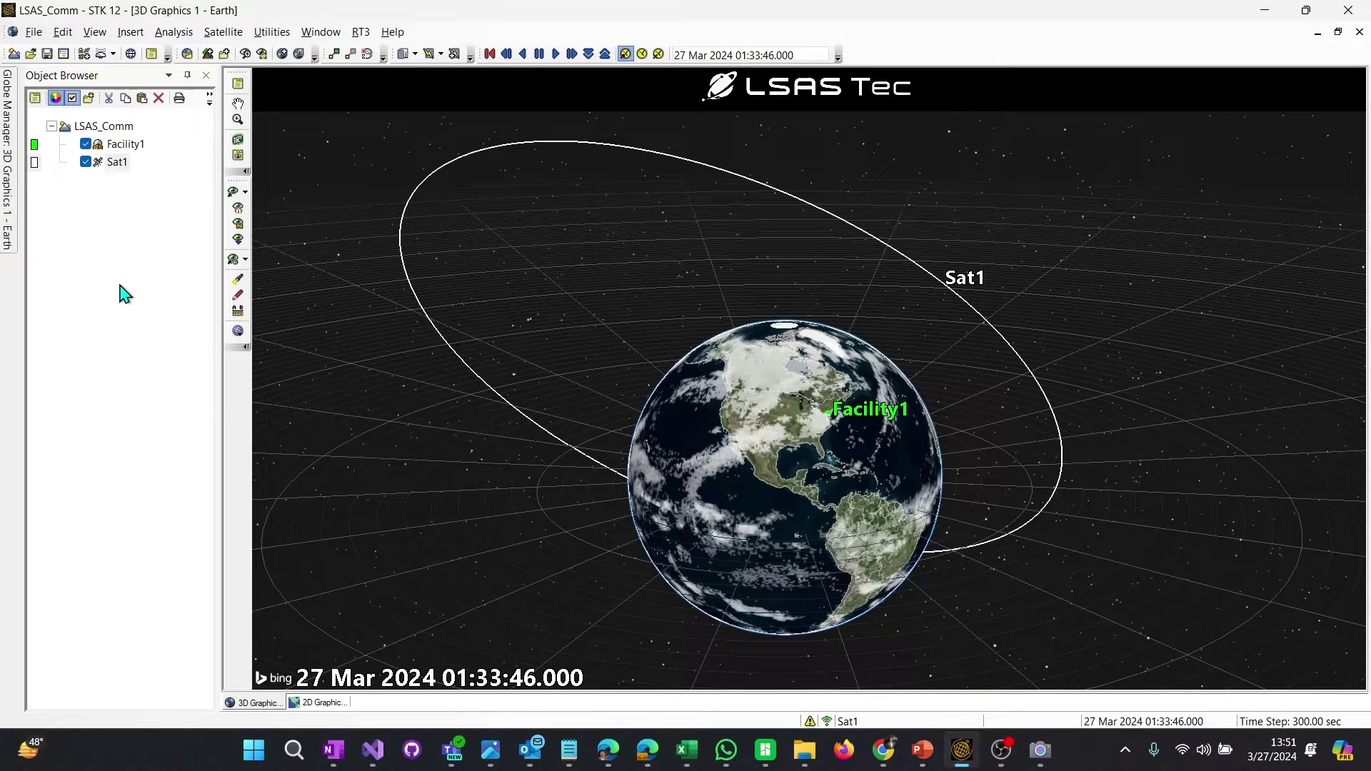
- Insert a default transmitter under Facility1
click(125, 145)
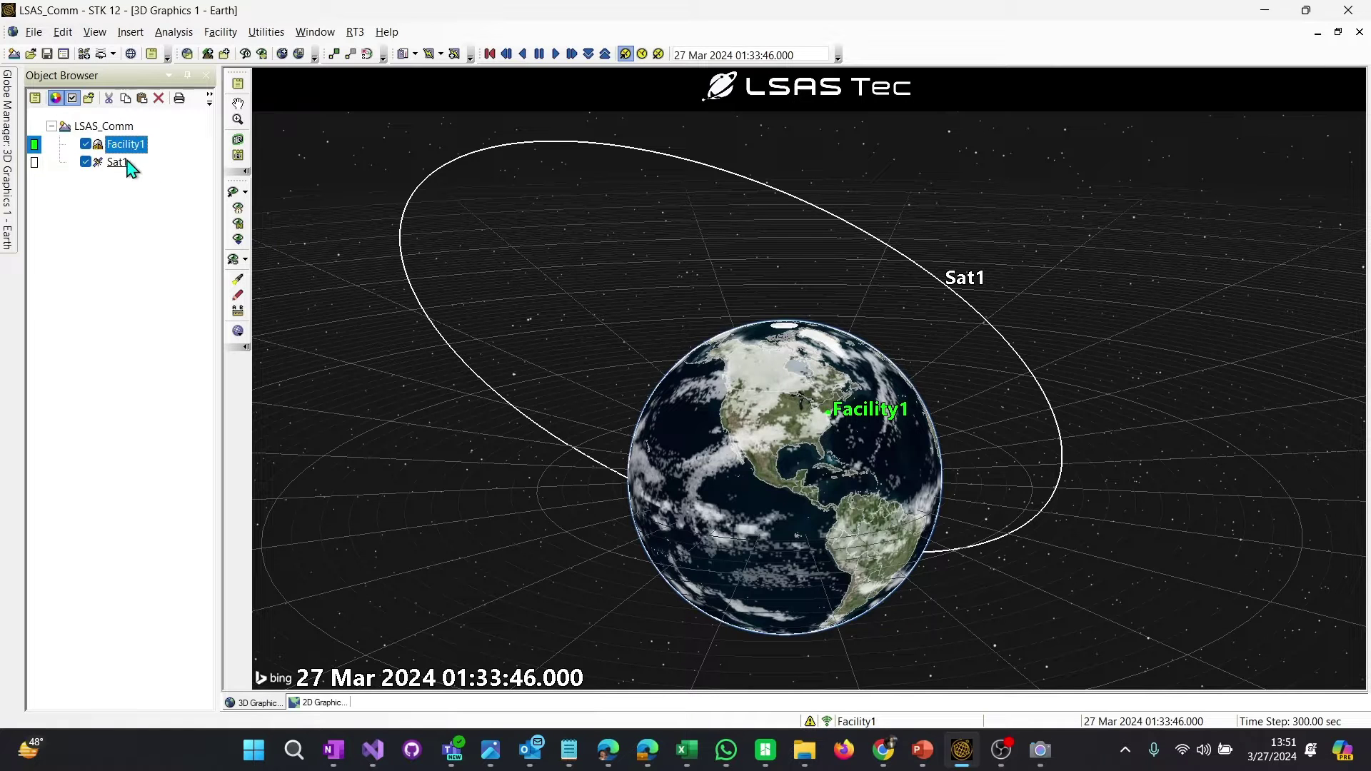
click(112, 54)
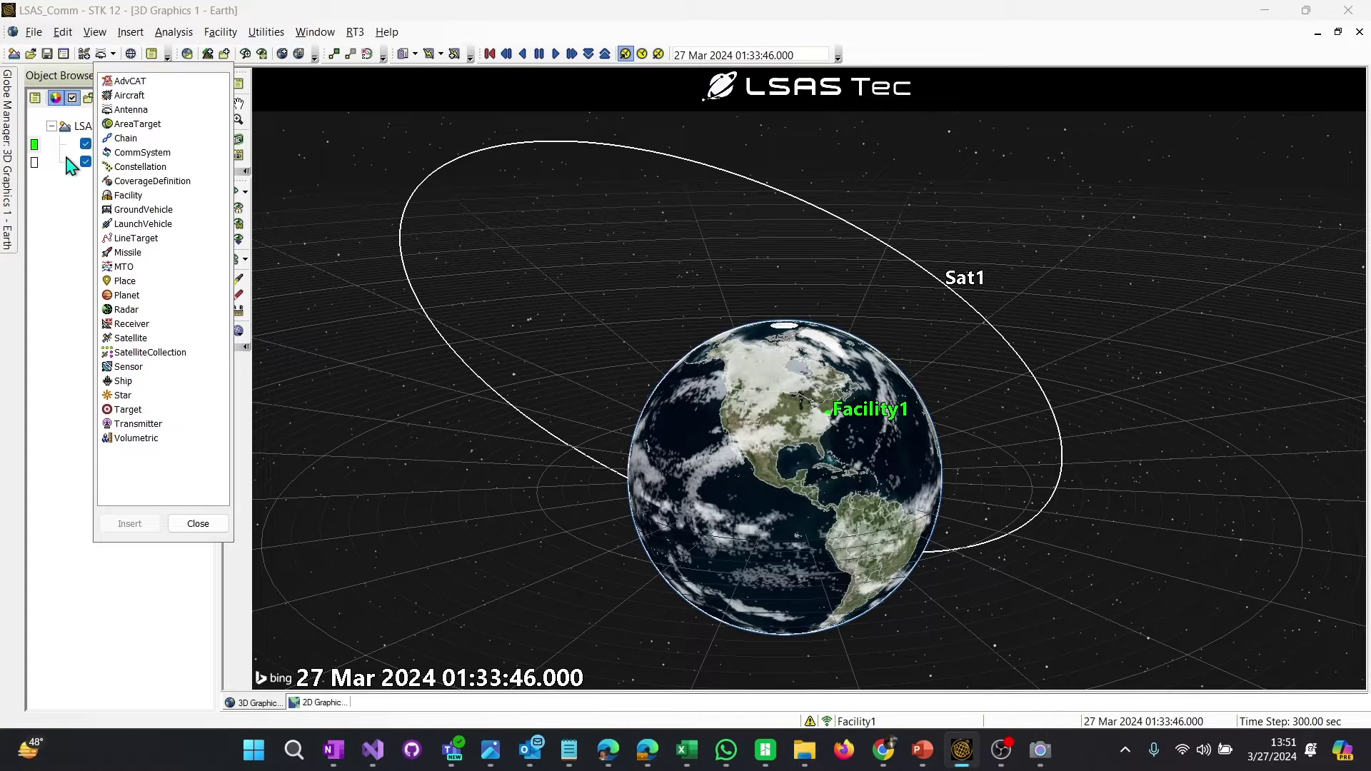
click(138, 423)
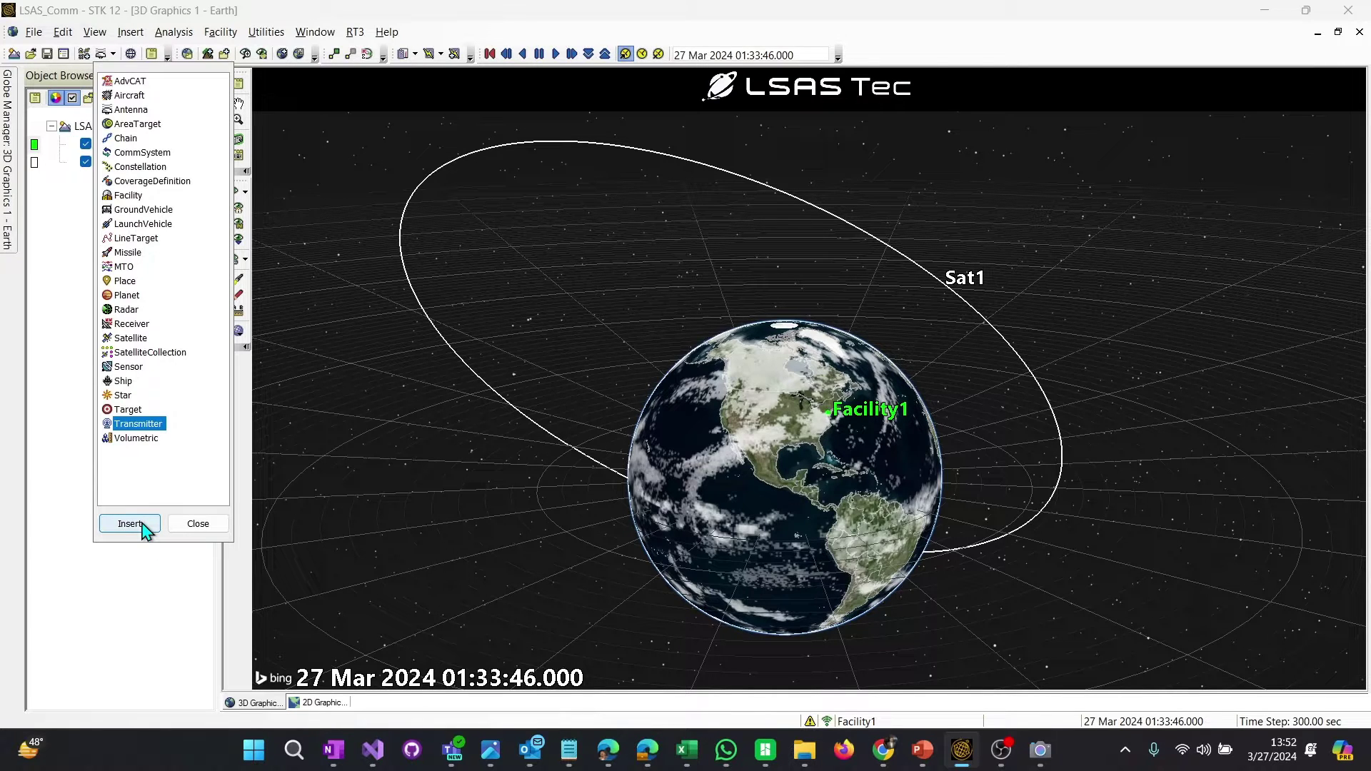
click(129, 524)
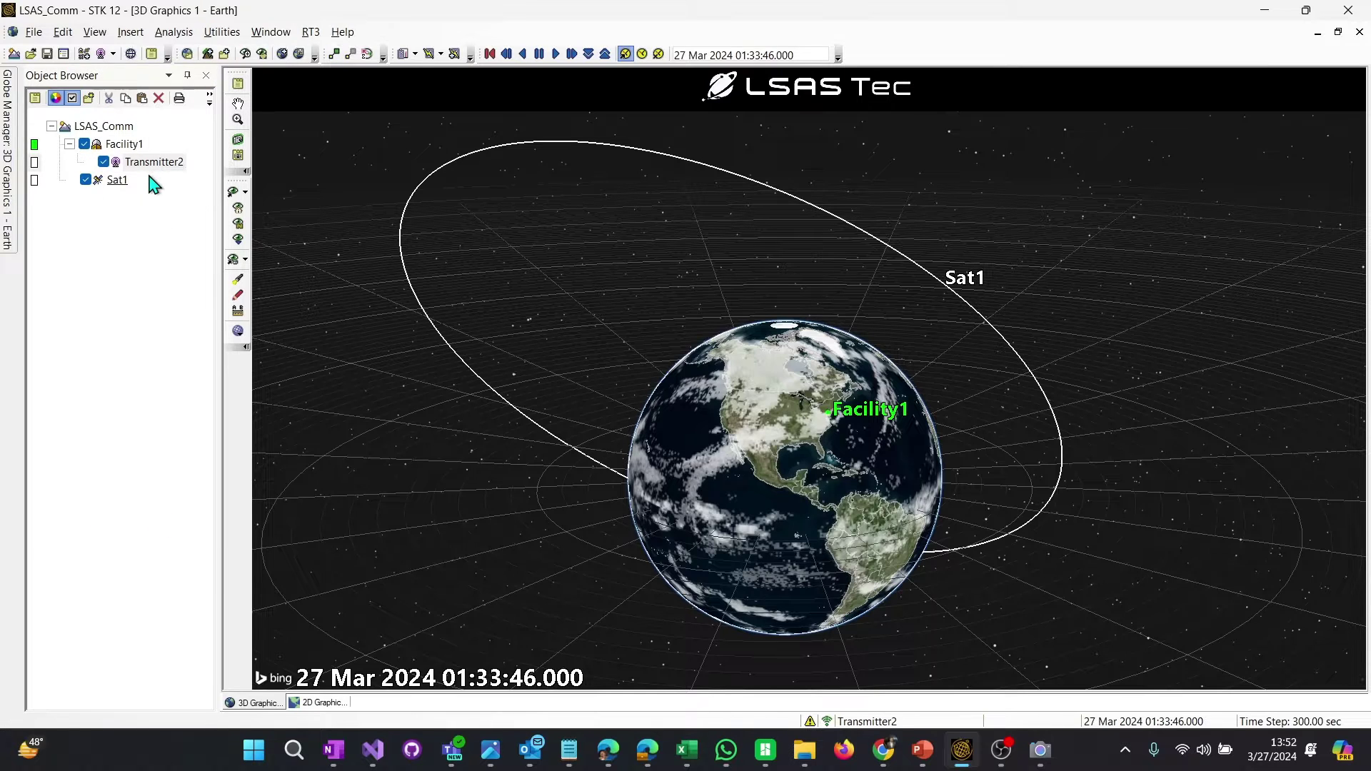
- Insert a default receiver under Sat1
click(116, 181)
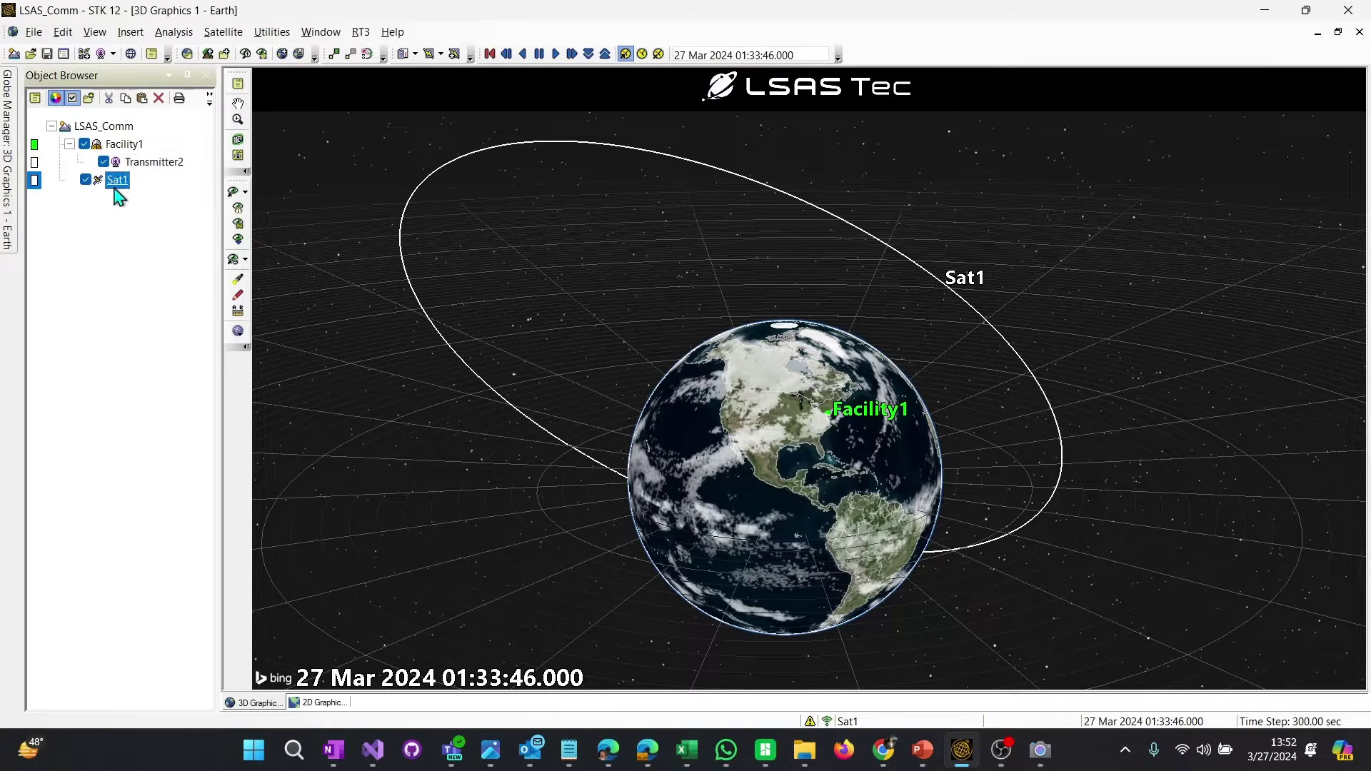
click(111, 55)
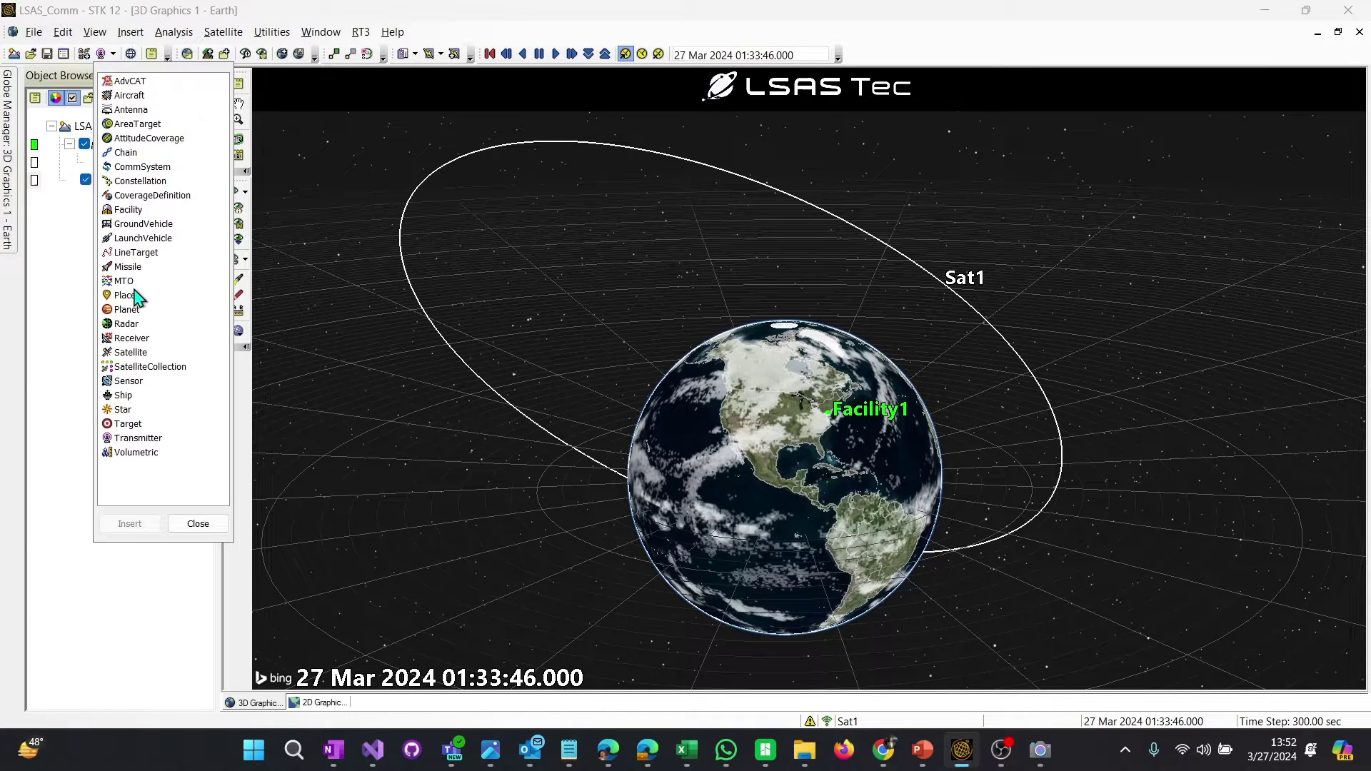
click(138, 340)
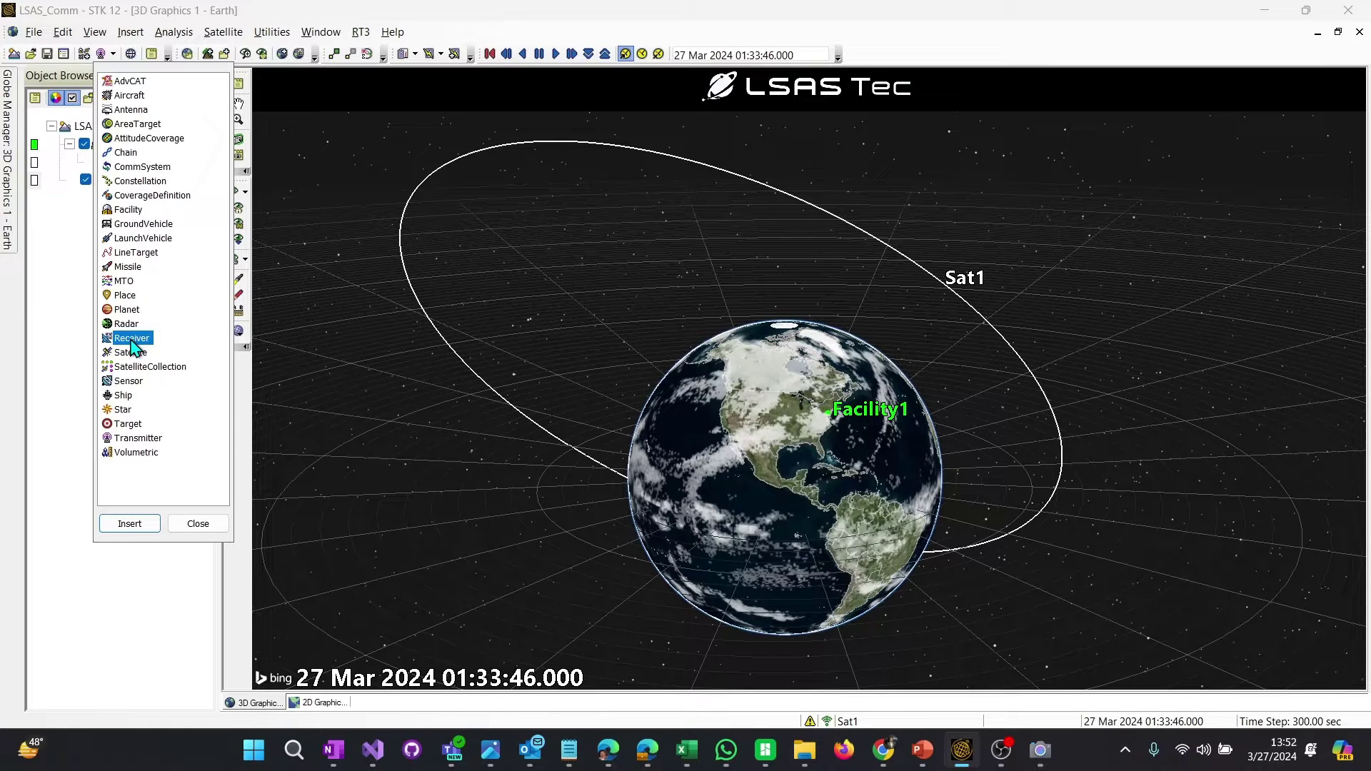
double_click(132, 340)
click(158, 162)
click(152, 203)
- Rename the new transmitter to Iso and the new receiver to Rx
click(155, 163)
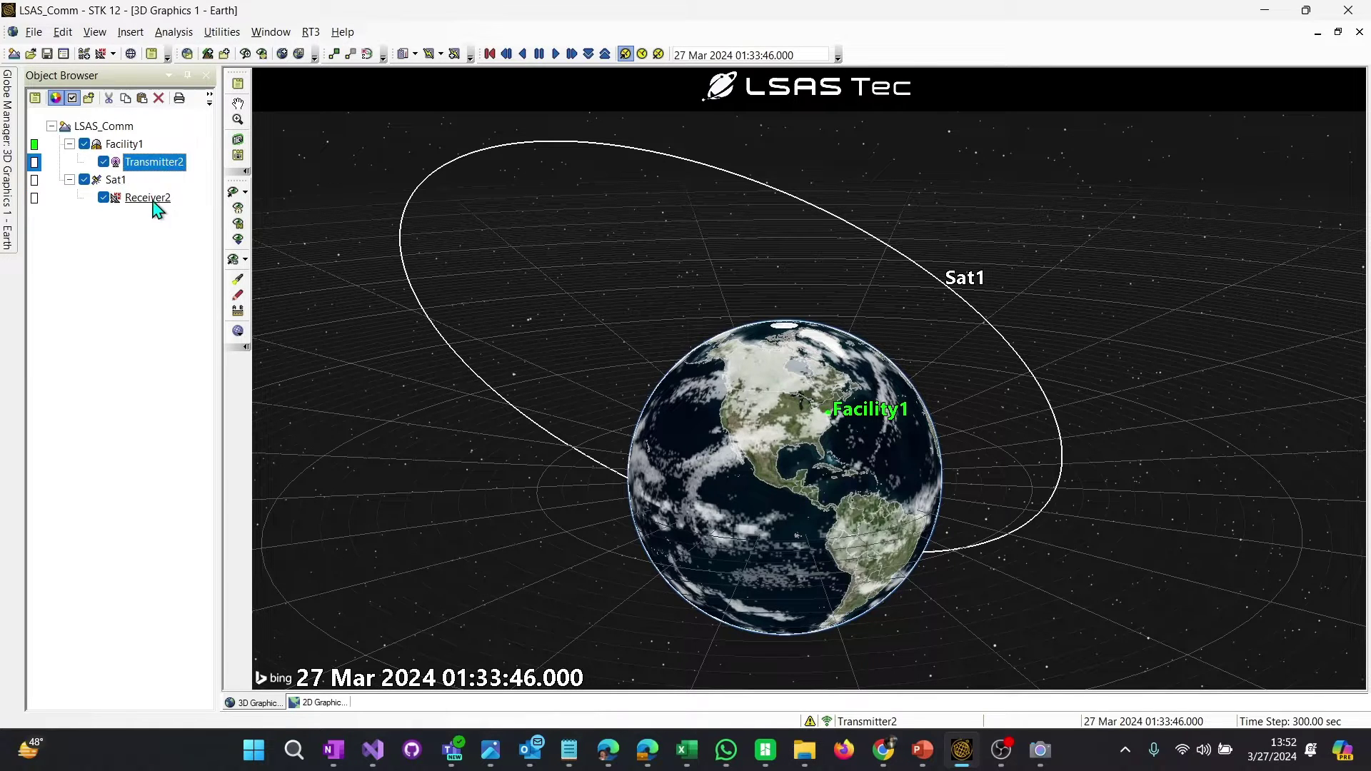
click(154, 163)
key(BackSpace)
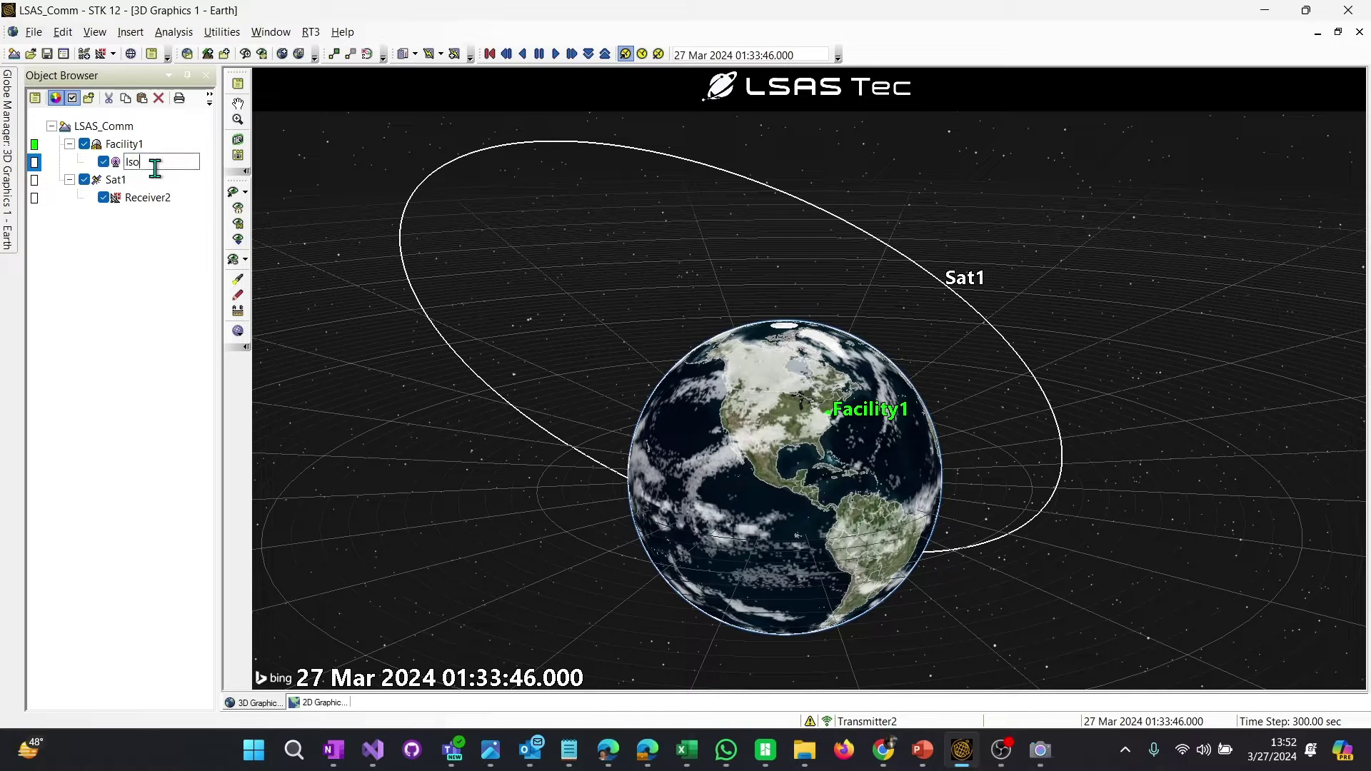
key(Return)
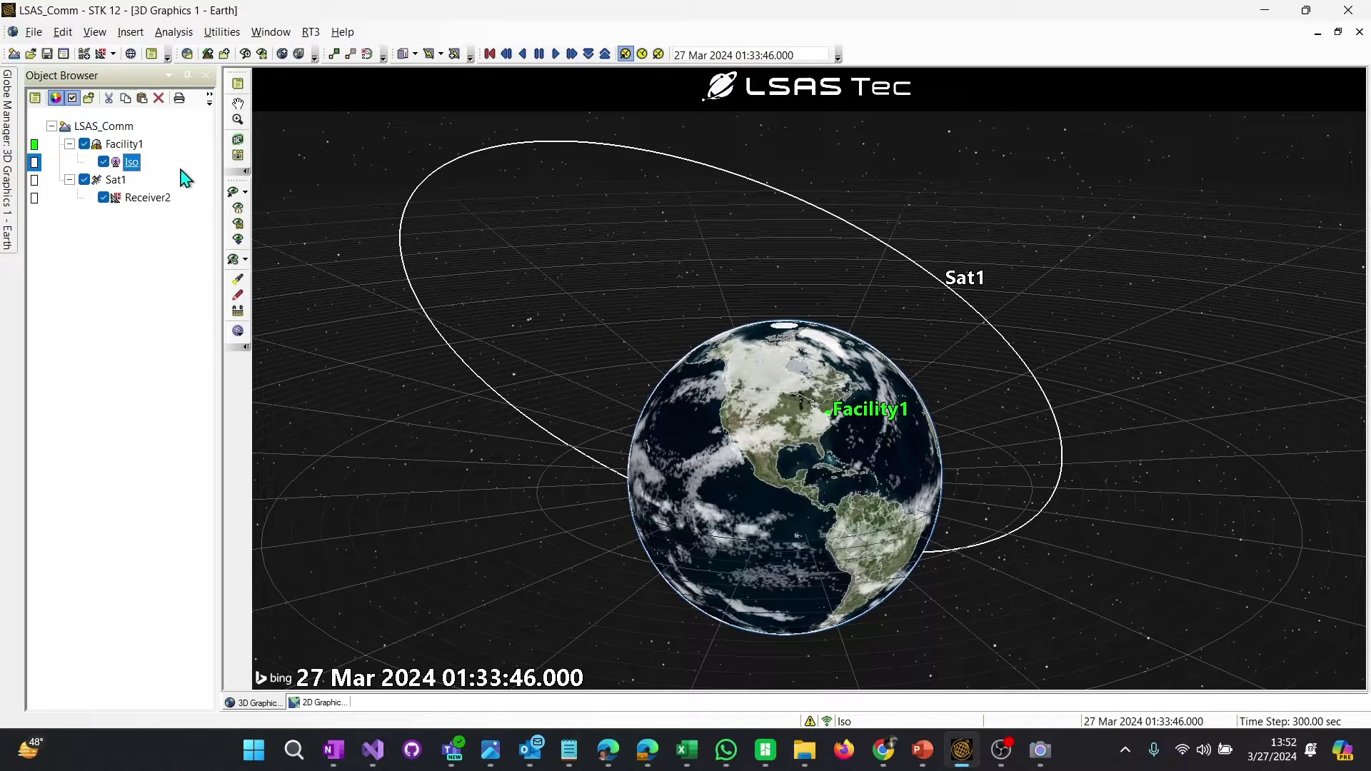
click(152, 200)
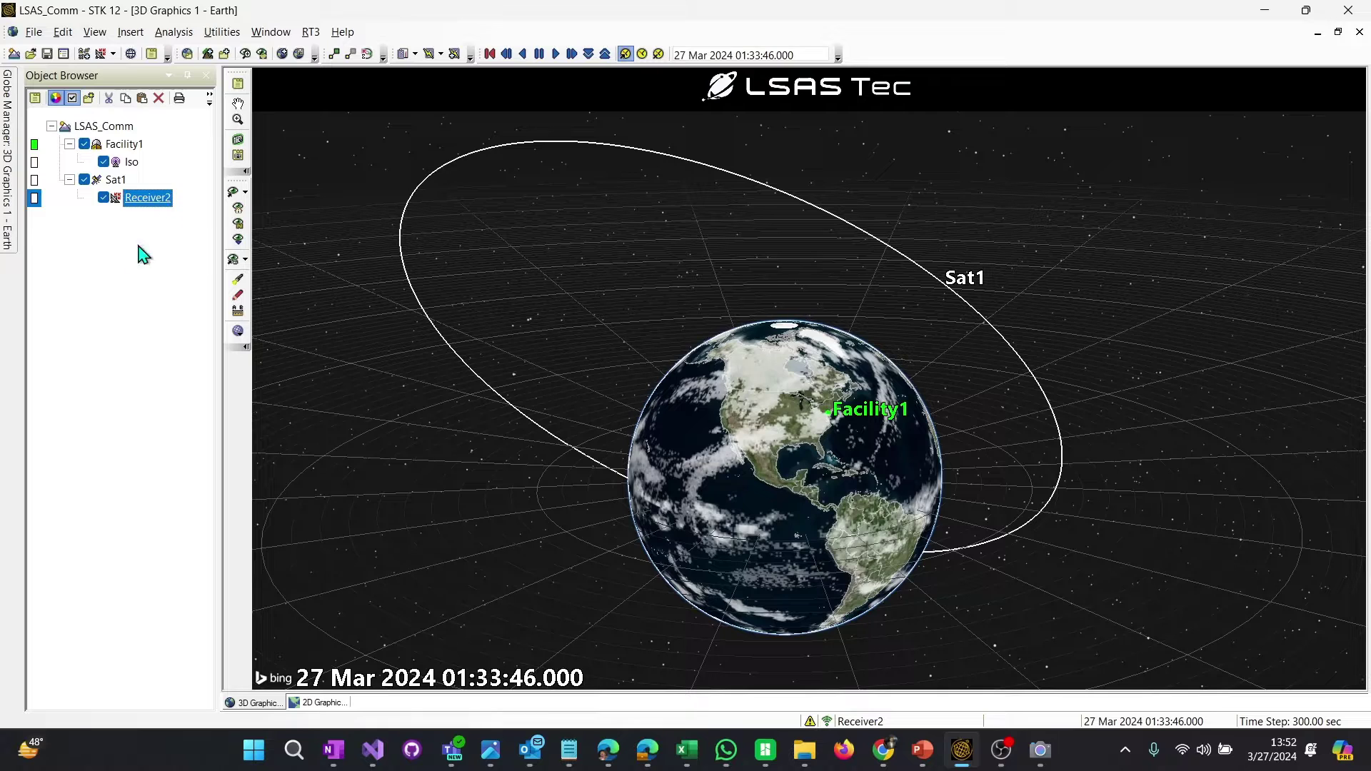
click(159, 201)
text(Rx)
key(Return)
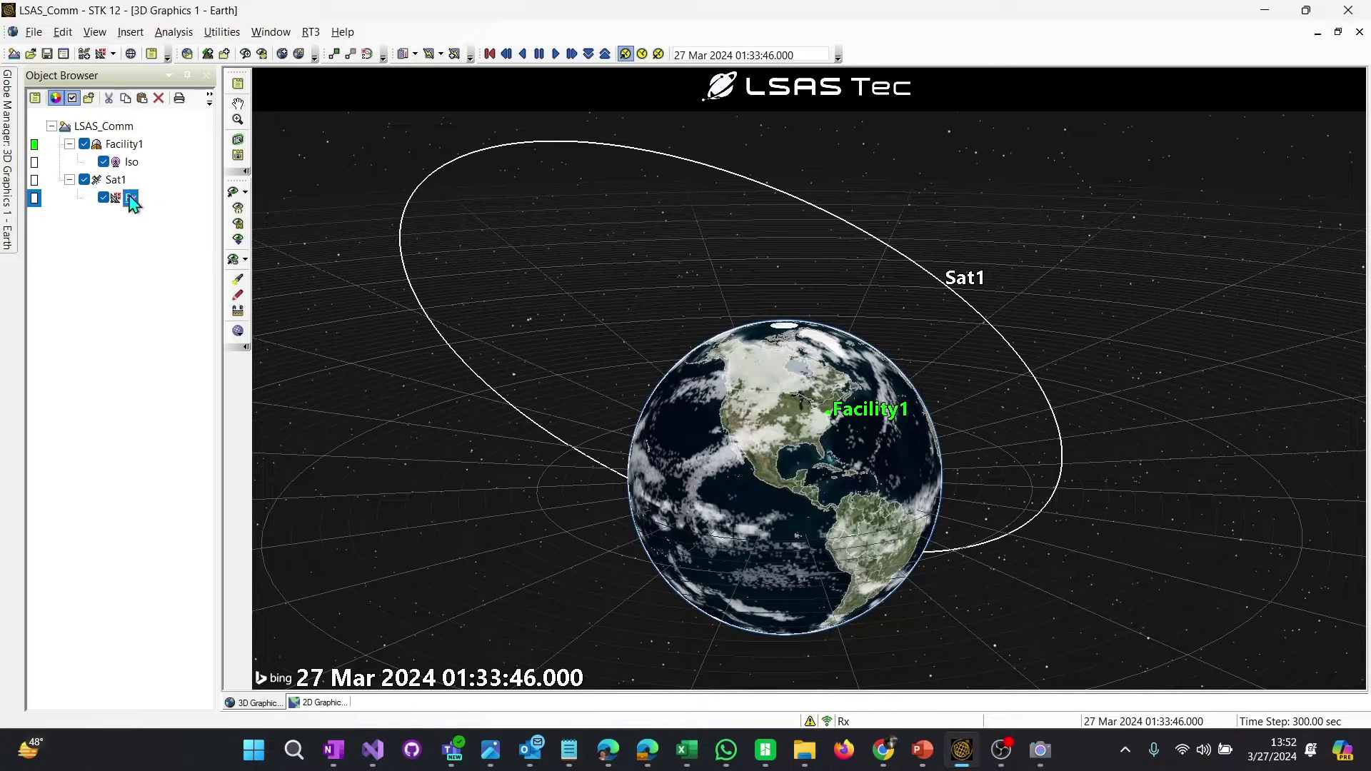
click(132, 162)
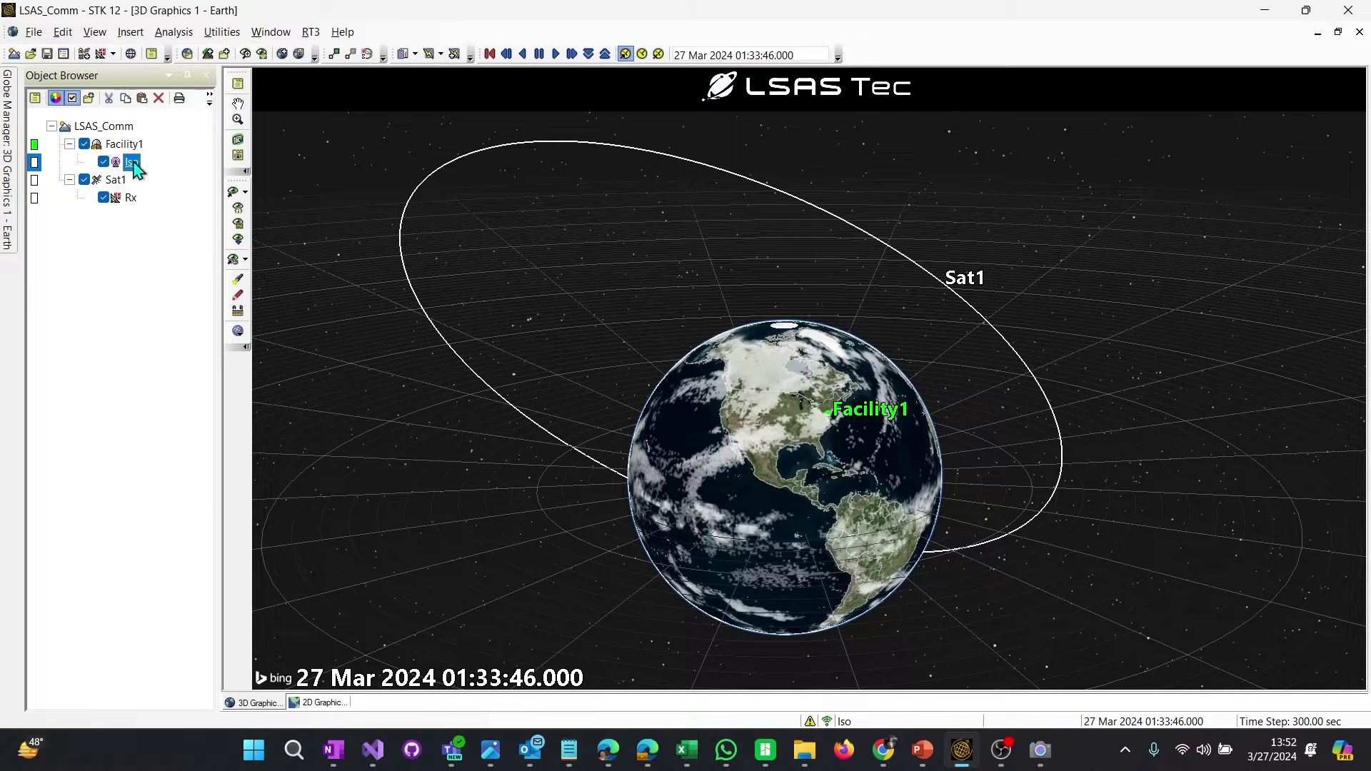
- Compute access from the Iso transmitter to Sat1's Rx receiver
right_click(134, 165)
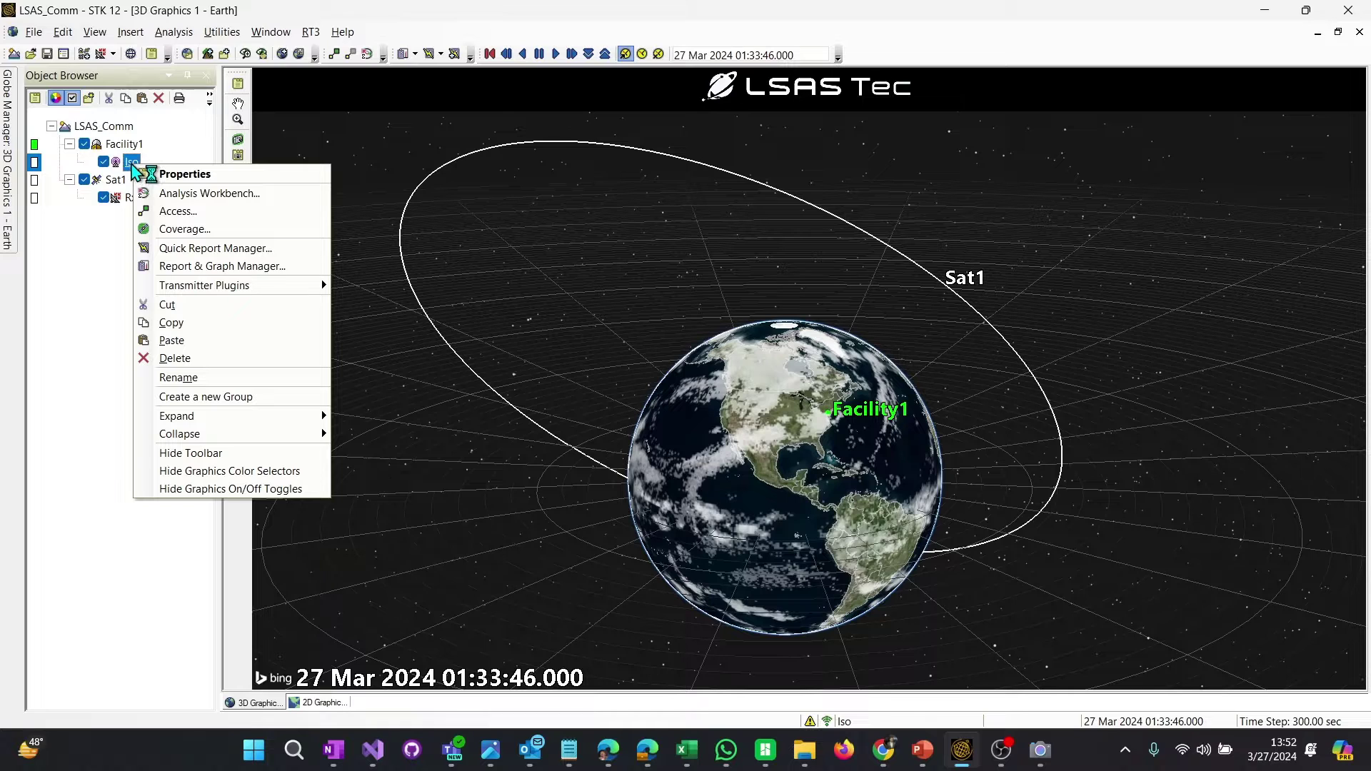
click(178, 212)
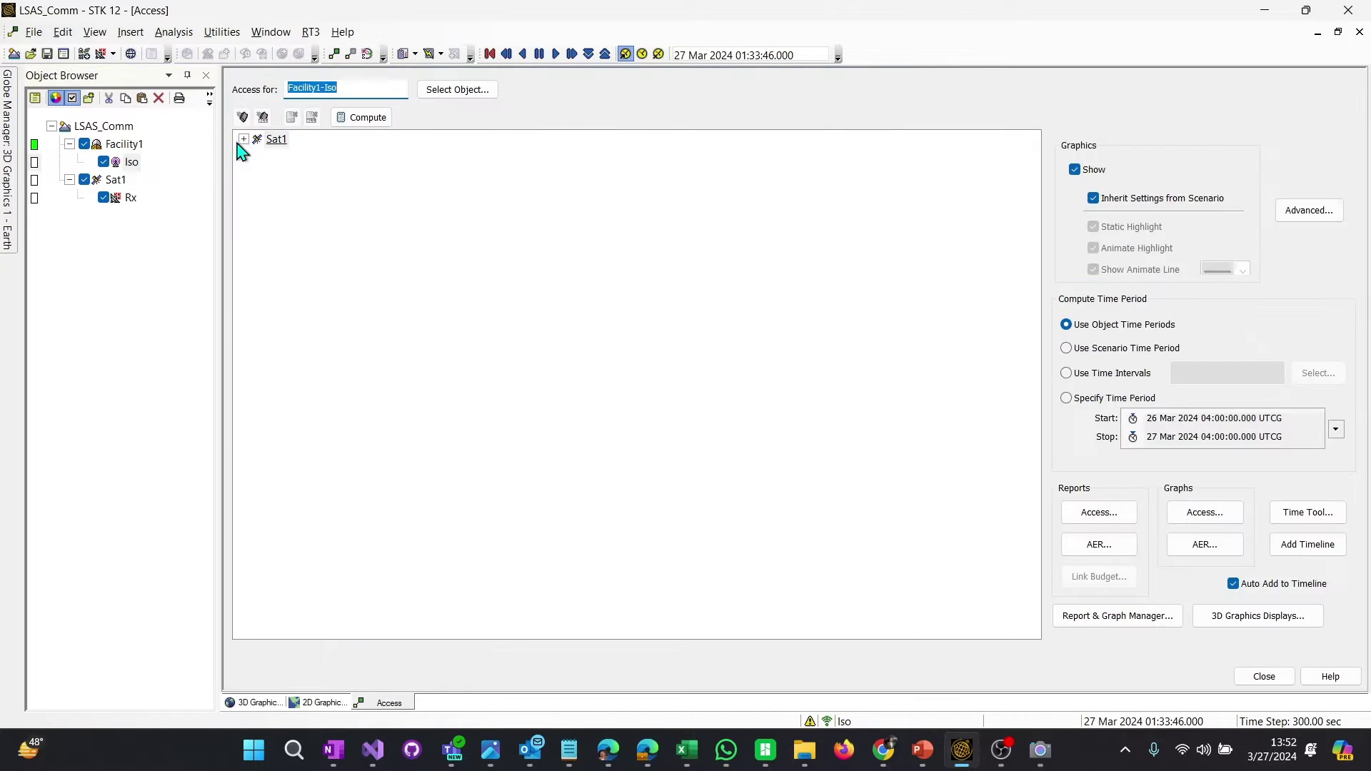
click(275, 147)
double_click(274, 141)
click(290, 158)
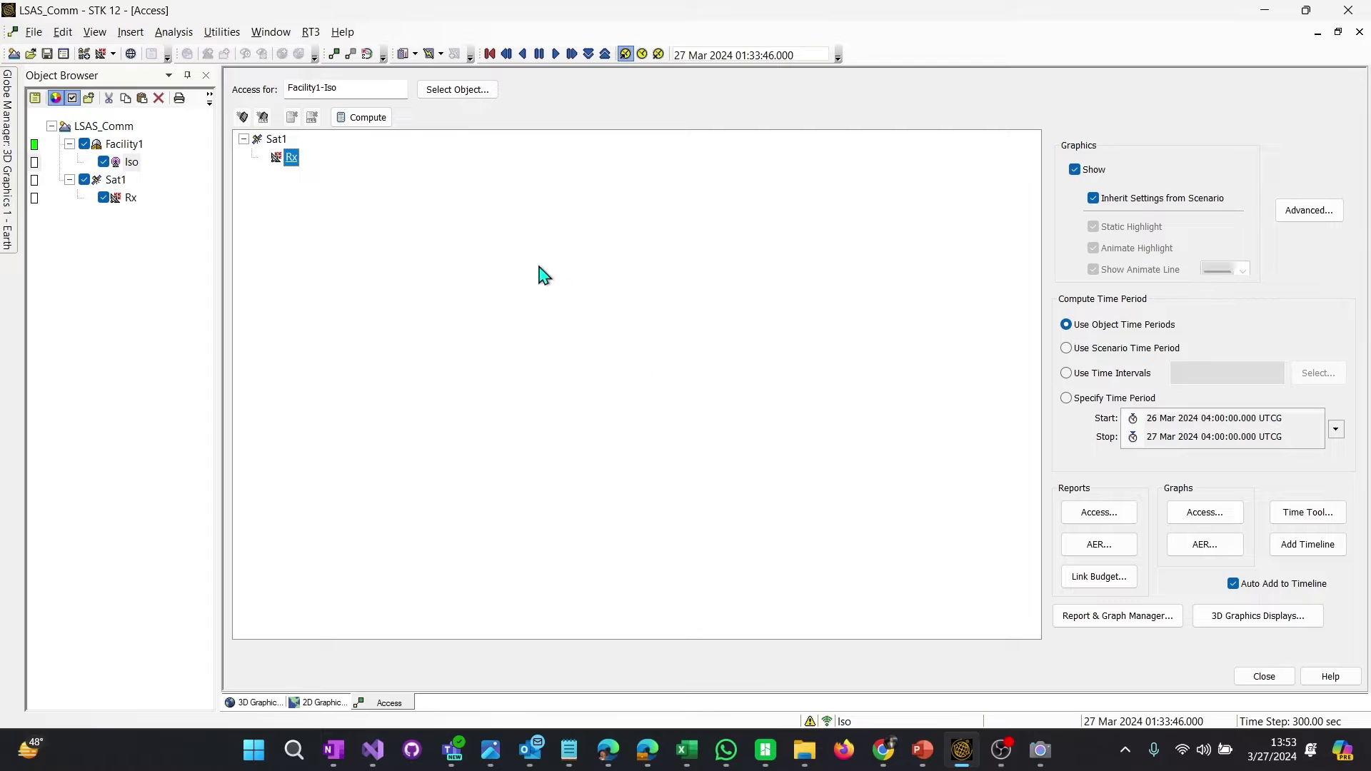
click(367, 119)
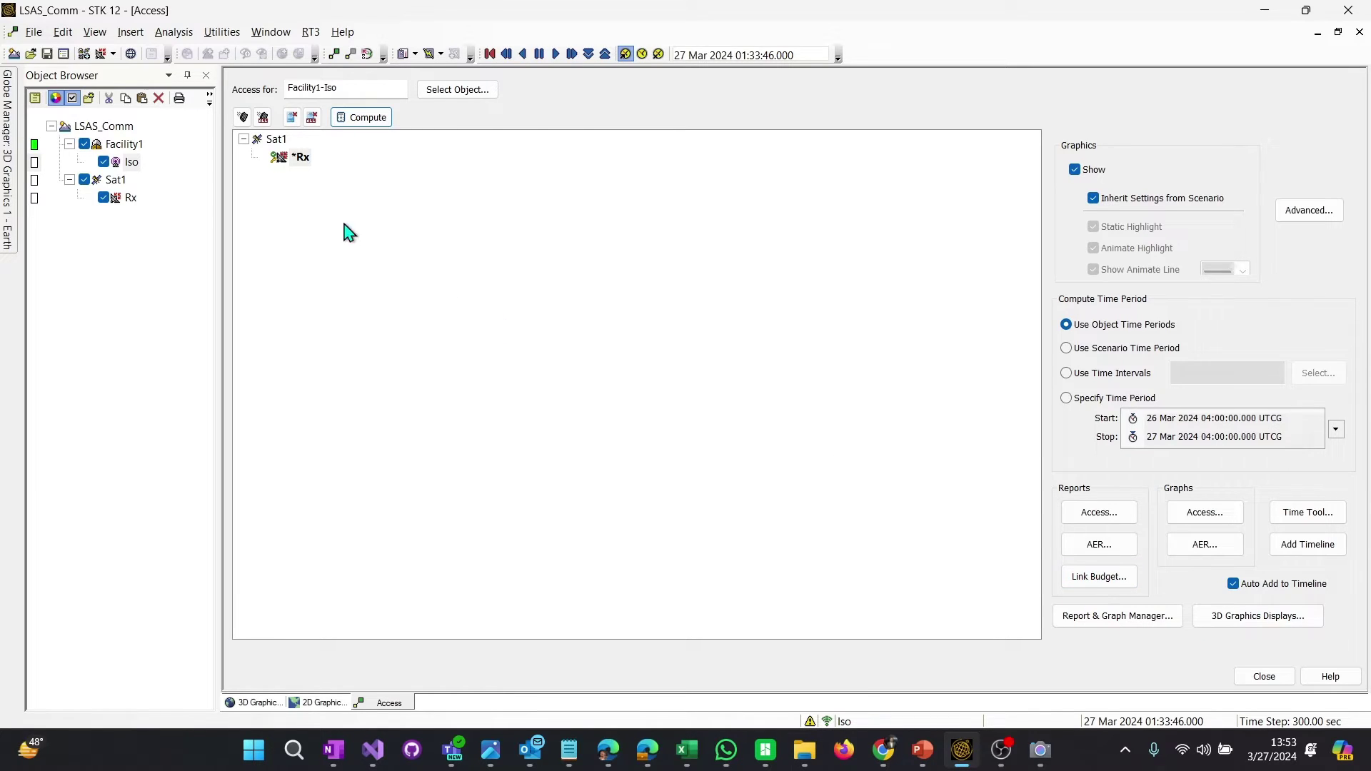
- Reselect Rx and generate the Iso-to-Rx link budget report
click(276, 140)
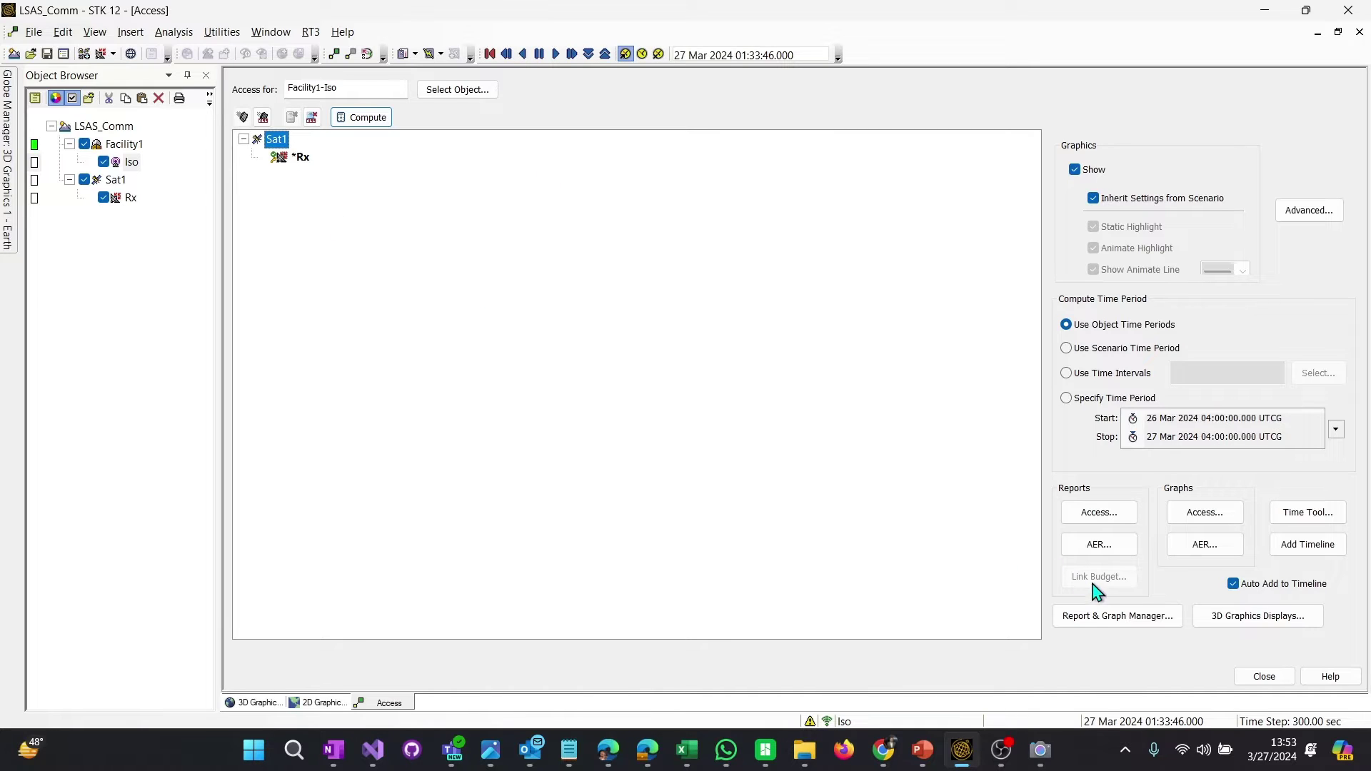
click(301, 158)
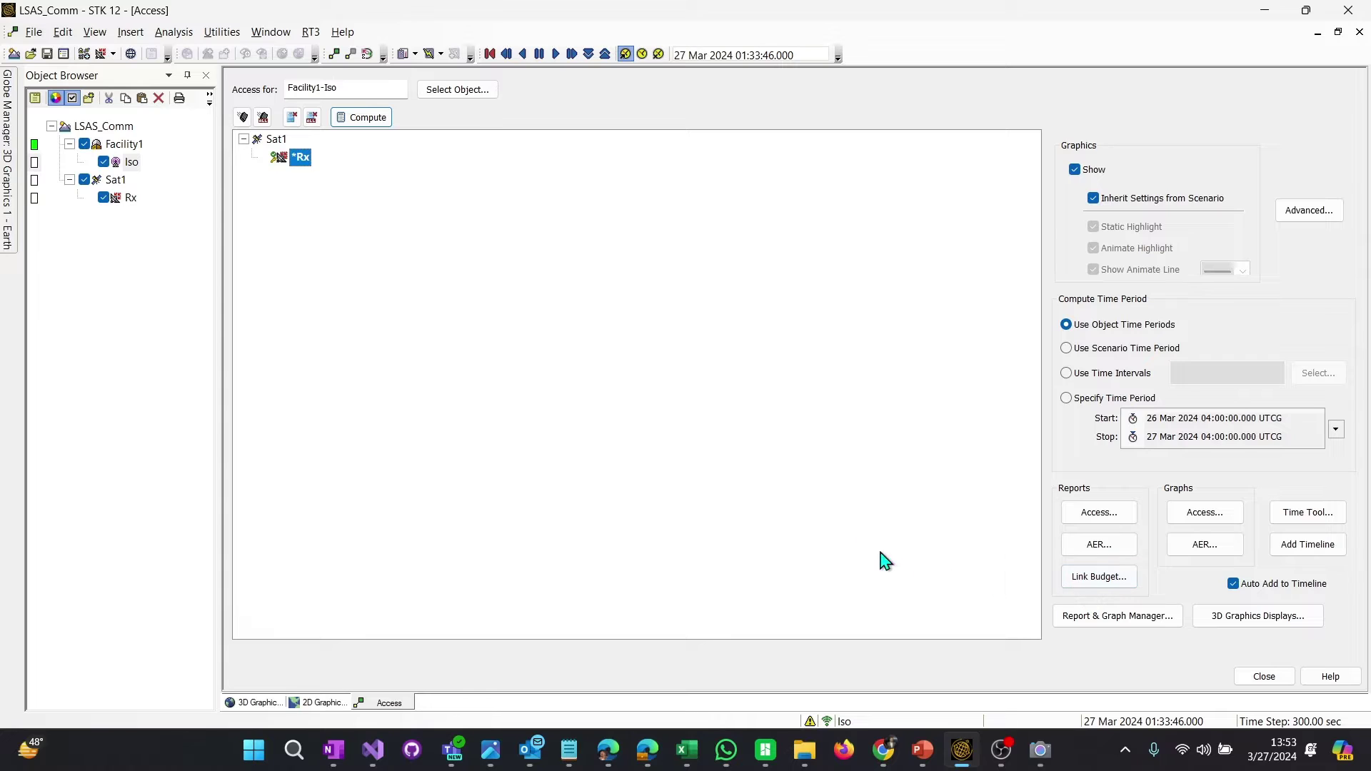
click(1125, 586)
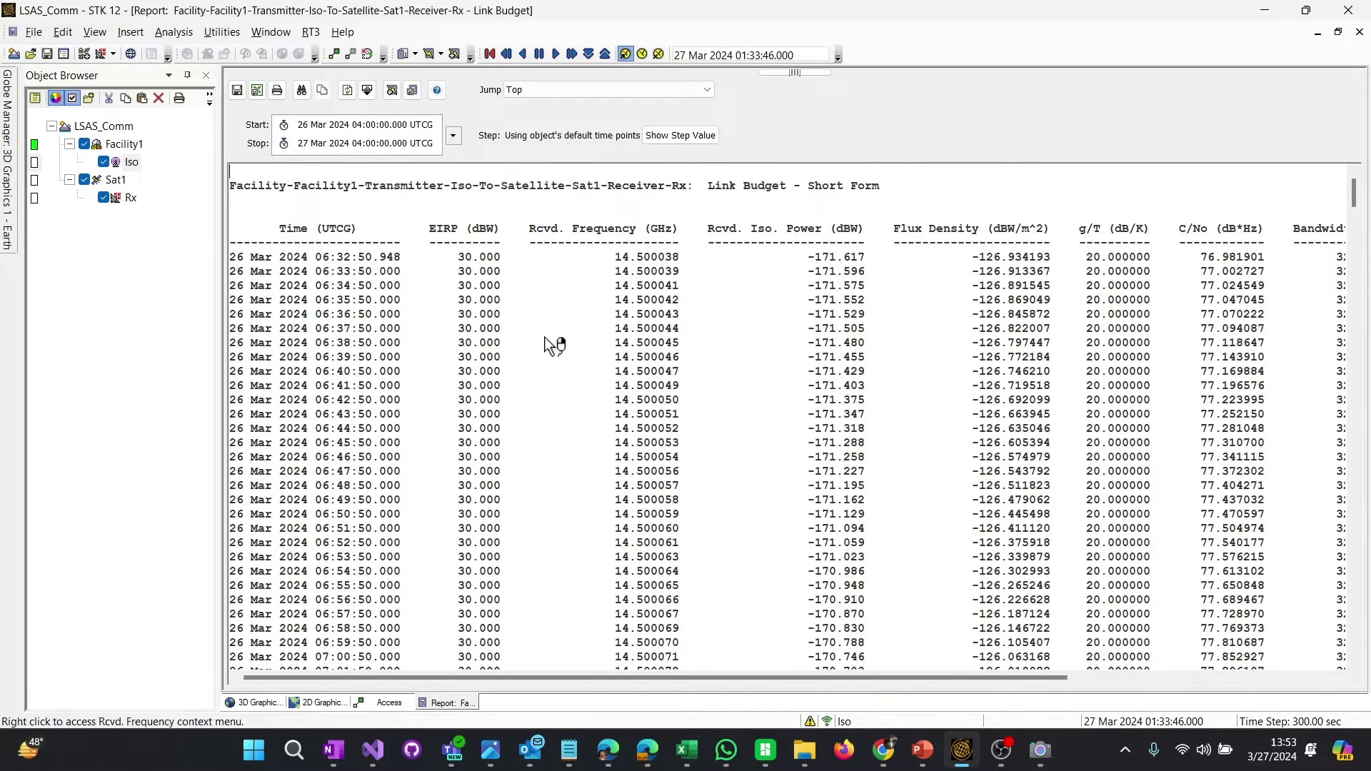
- Scroll across the link budget report to inspect the C/N column
scroll(500, 572, down, 3)
scroll(528, 672, up, 2)
drag(556, 684, 994, 650)
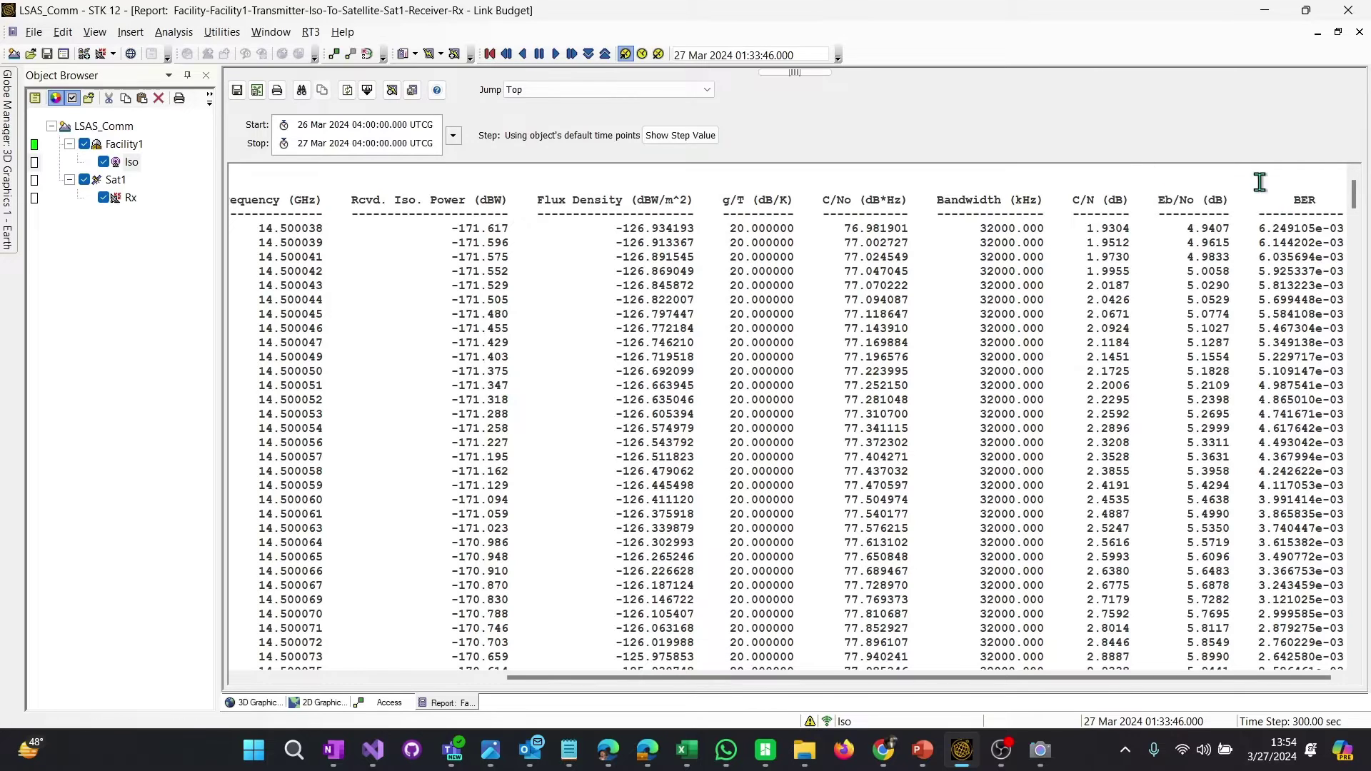
right_click(1150, 284)
key(Escape)
- Scroll further through the report to inspect the BER column values
scroll(1357, 204, down, 1)
scroll(1357, 200, up, 2)
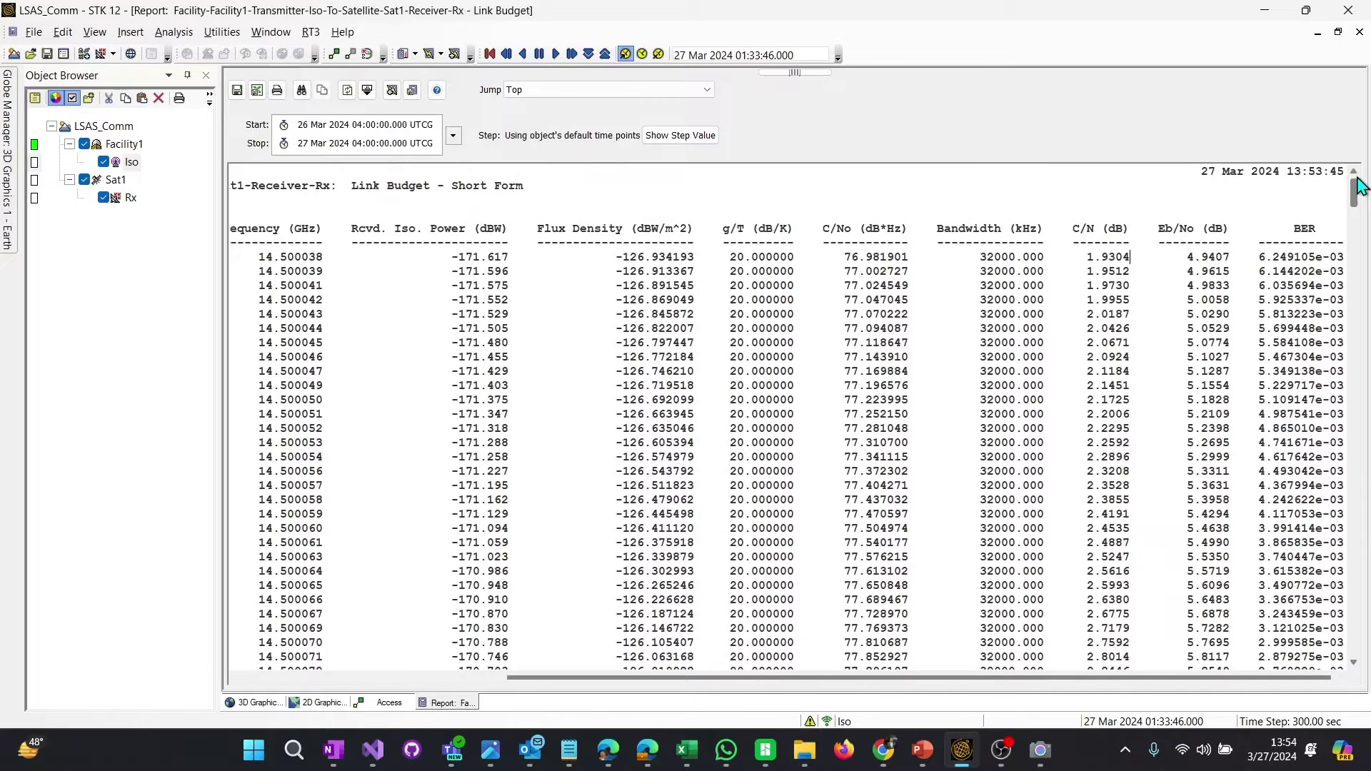
drag(1327, 228, 1286, 228)
click(1309, 229)
drag(1333, 228, 1290, 229)
click(1304, 228)
drag(1356, 195, 1365, 257)
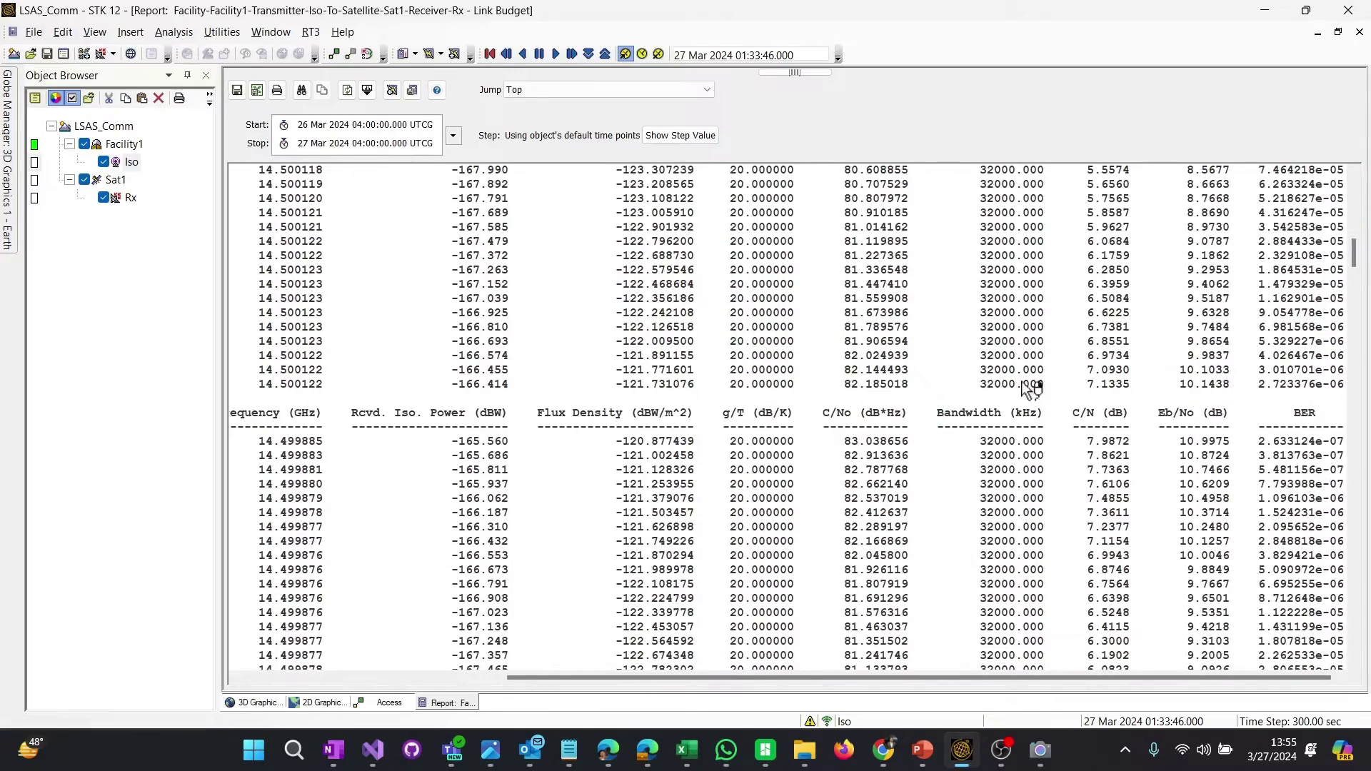
mouse_move(1356, 260)
mouse_down()
mouse_move(1357, 275)
mouse_move(1356, 215)
mouse_move(1356, 261)
mouse_up()
- Graph the Iso-to-Rx access times from the Access window
click(386, 703)
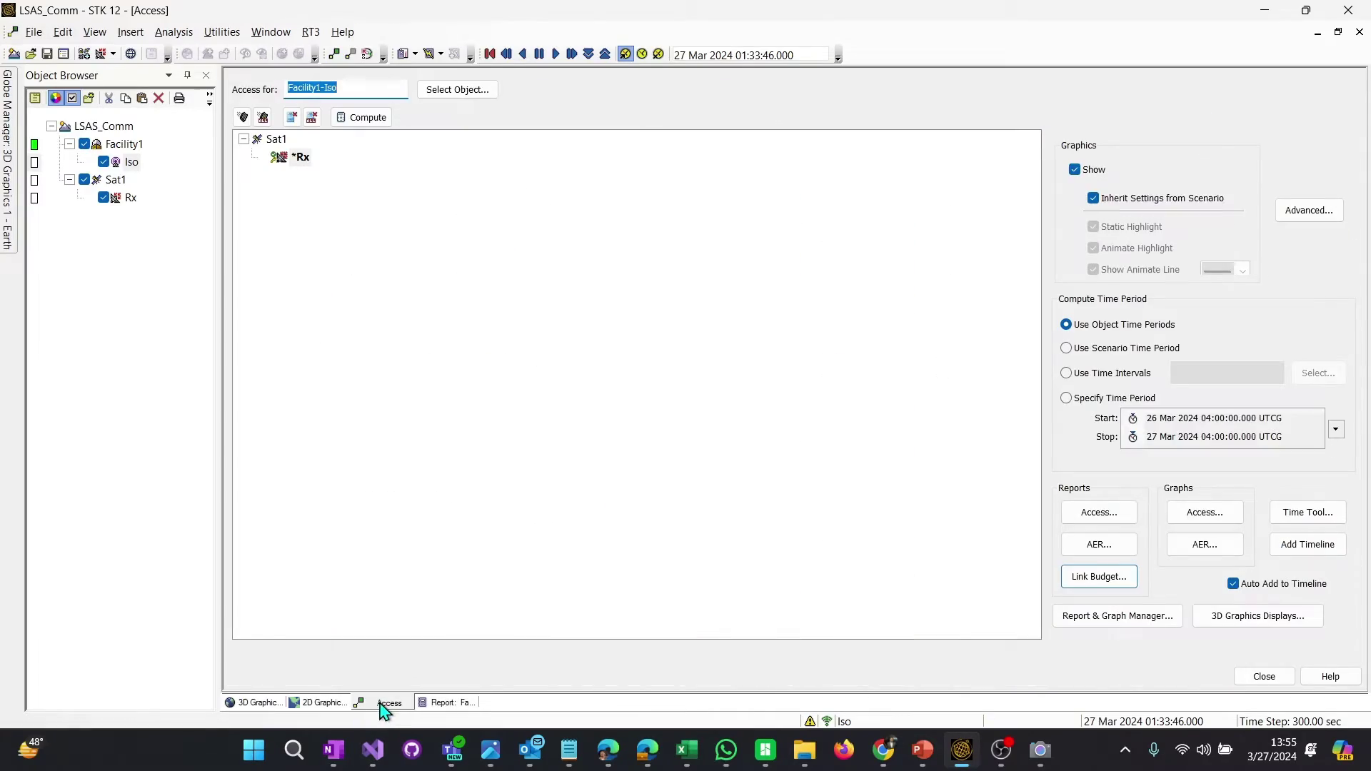
click(1181, 524)
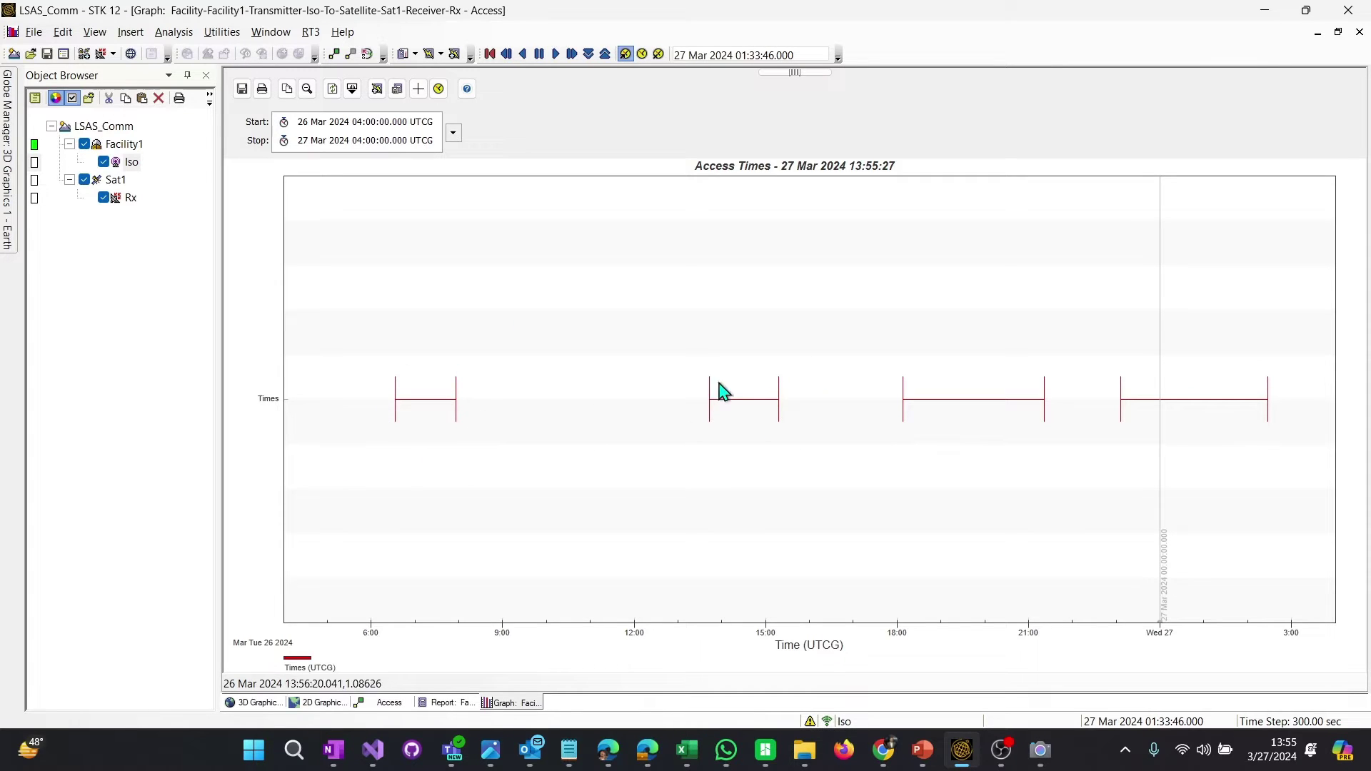
click(246, 705)
- Animate the scenario with the globe rotated, pausing at 26 Mar 2024 09:19:30, and view the Access Times graph
click(555, 53)
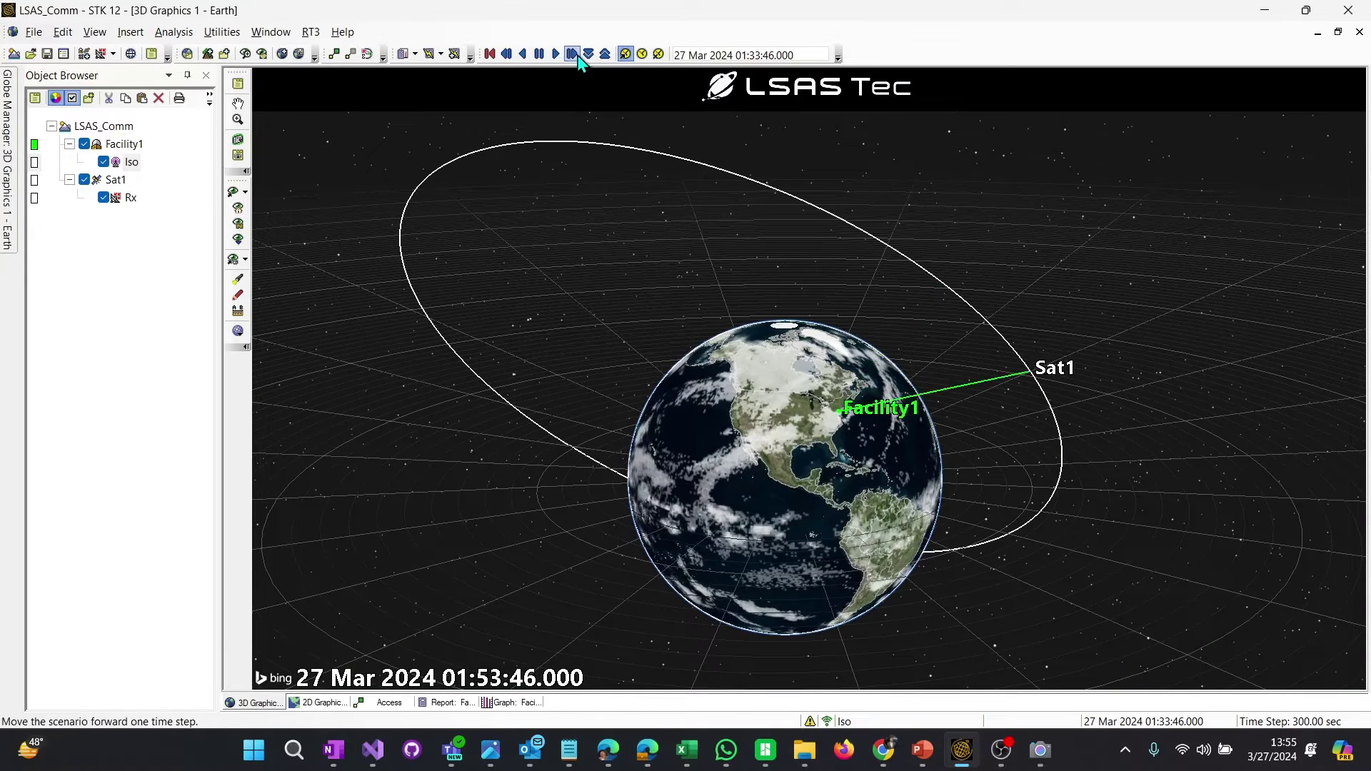
click(589, 53)
click(490, 53)
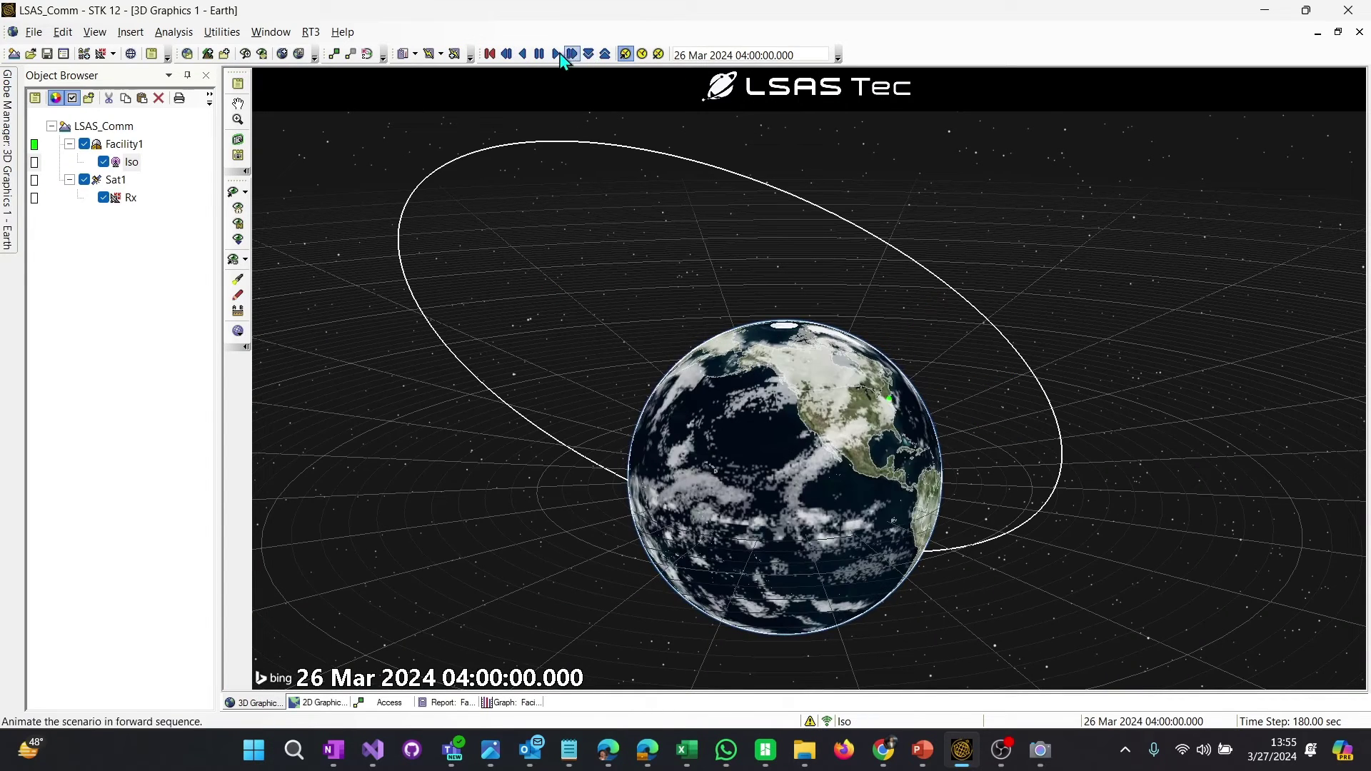
click(555, 54)
click(588, 53)
drag(564, 418, 957, 486)
drag(957, 373, 1017, 341)
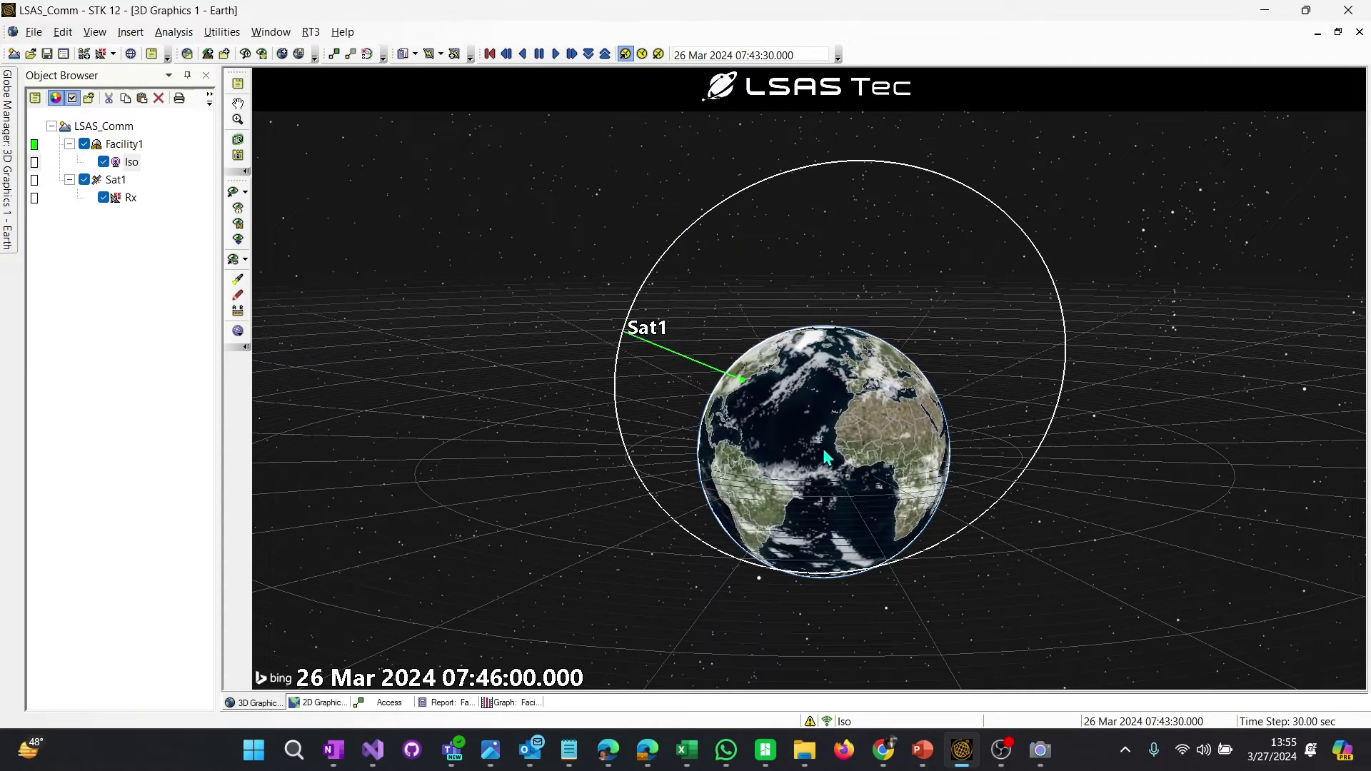
click(540, 55)
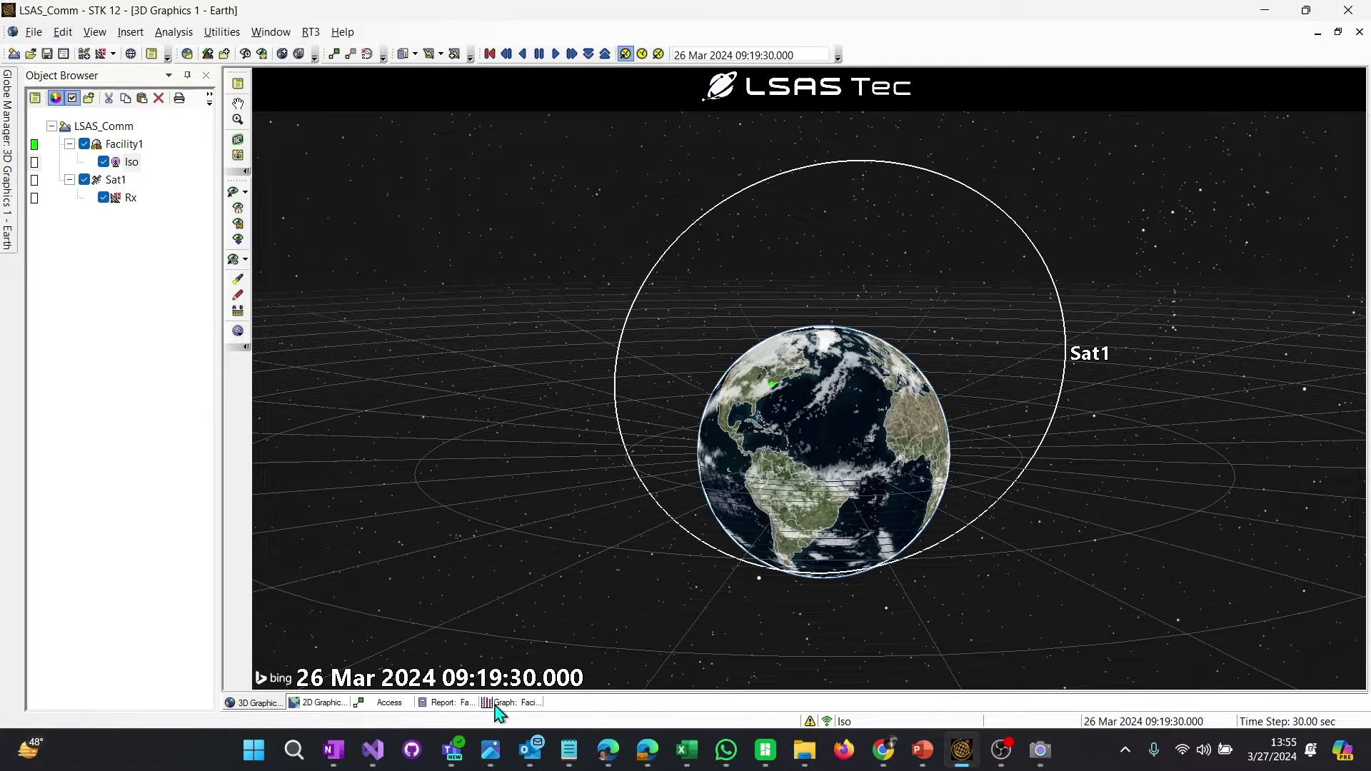
click(496, 704)
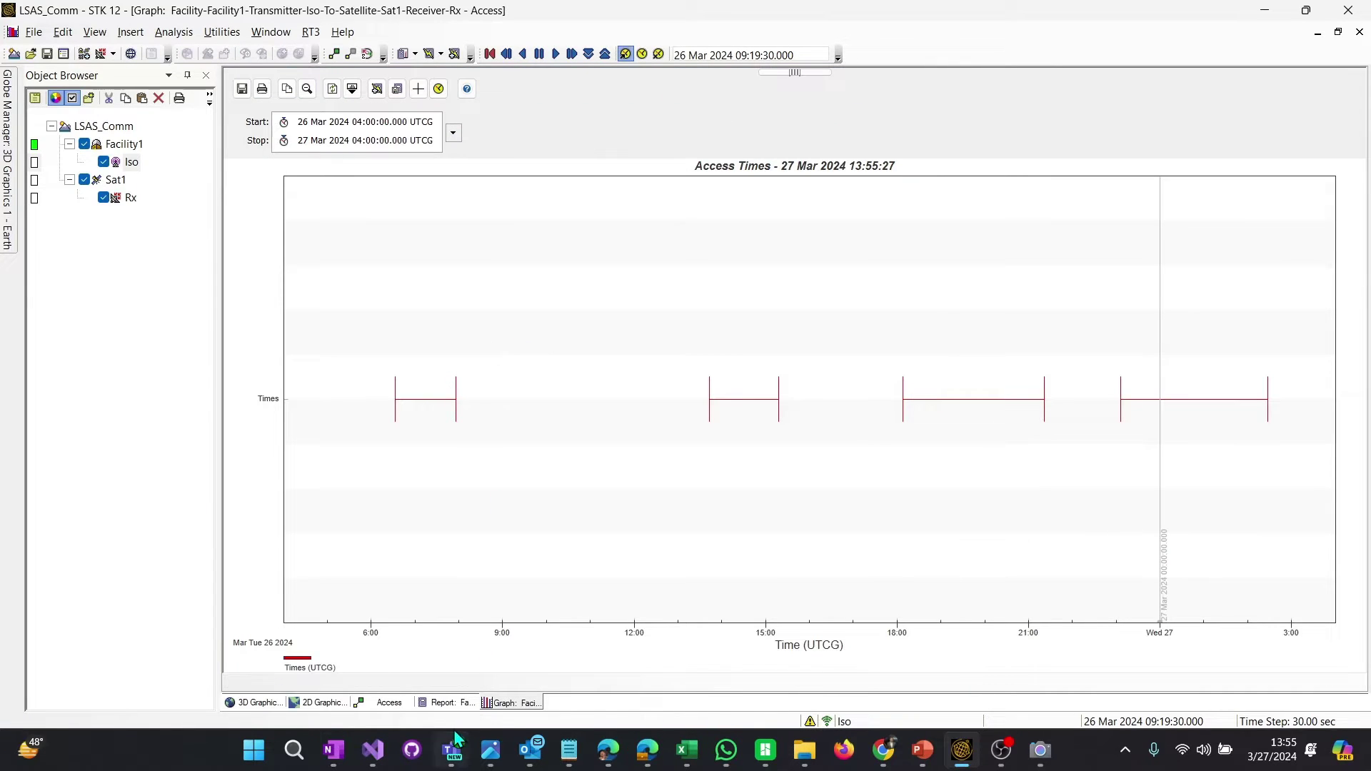
- In Report & Graph Manager, graph Carrier_to_Noise_Ratio from My Favorites for the Iso-to-Rx access
click(446, 703)
click(514, 704)
click(390, 705)
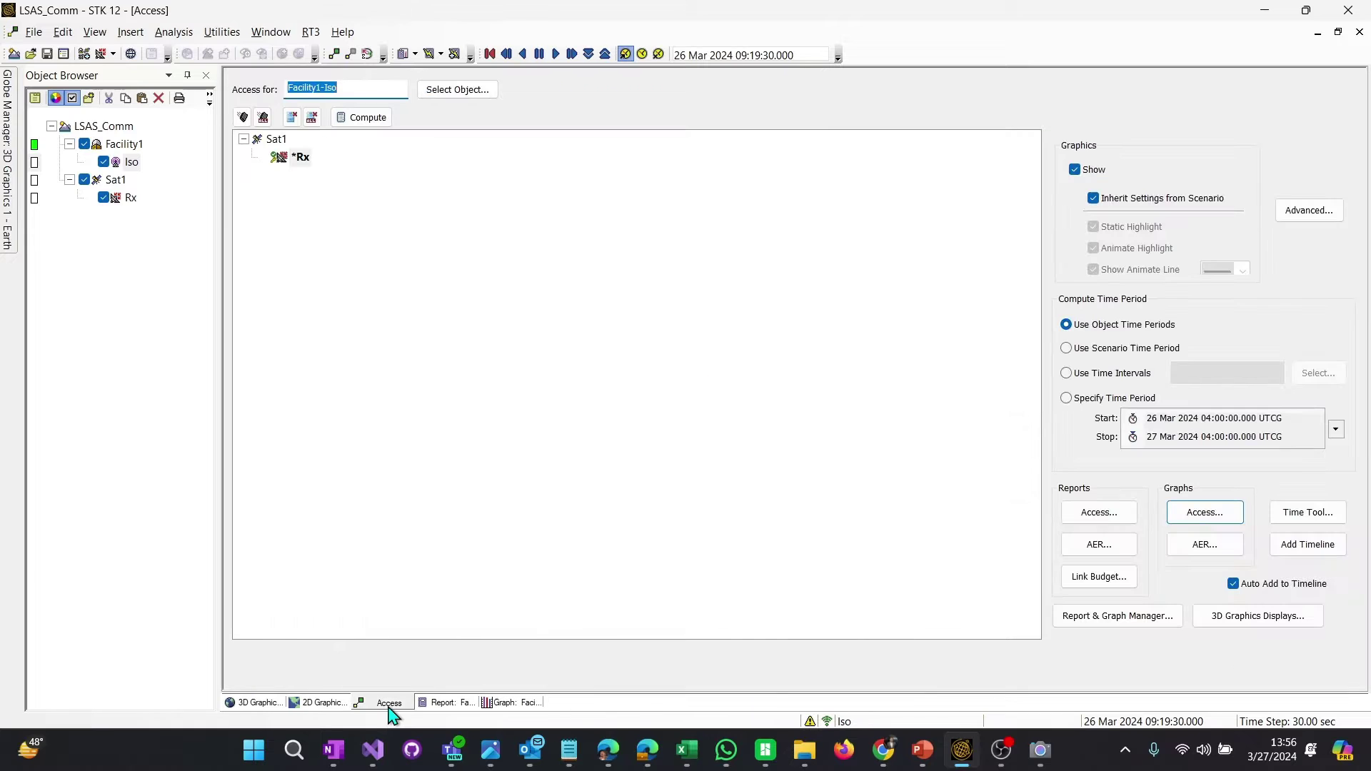
click(1141, 617)
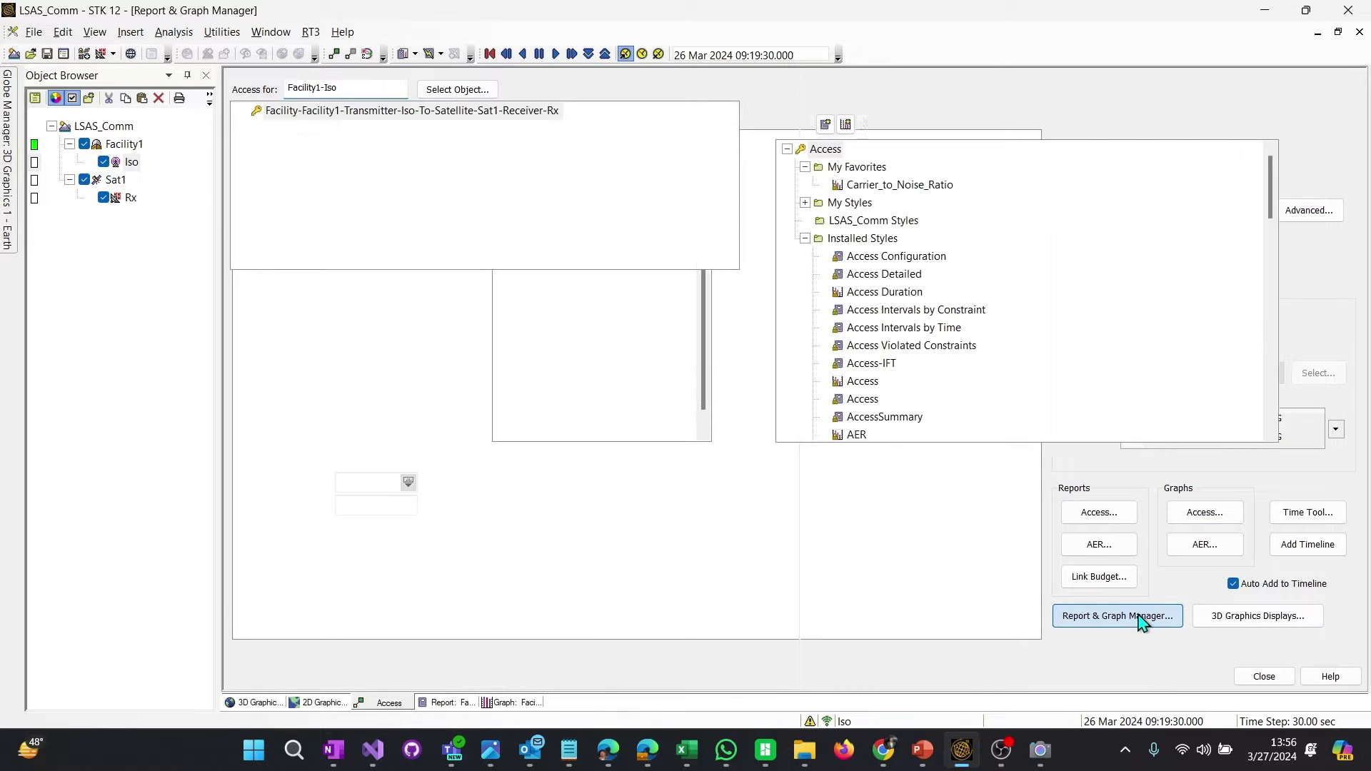
click(805, 166)
click(340, 116)
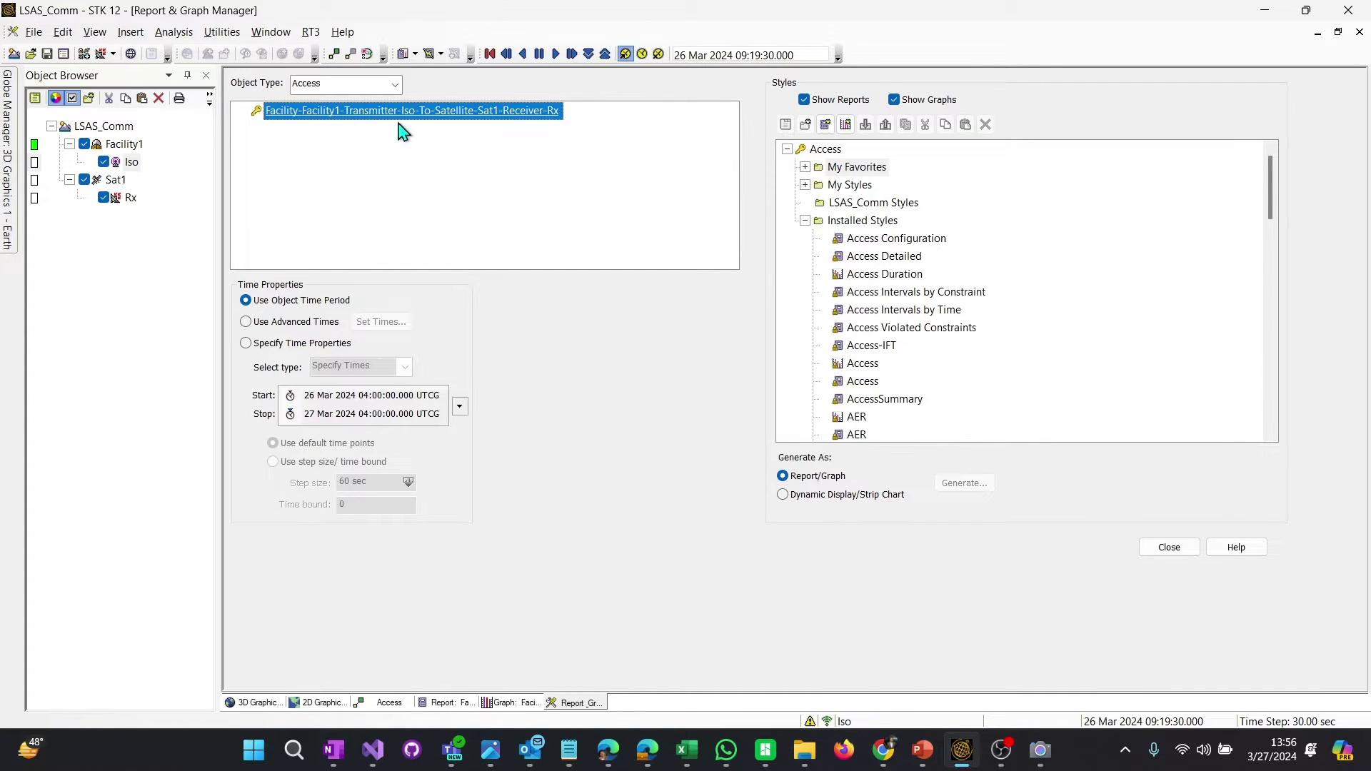
drag(1271, 185, 1272, 245)
double_click(925, 310)
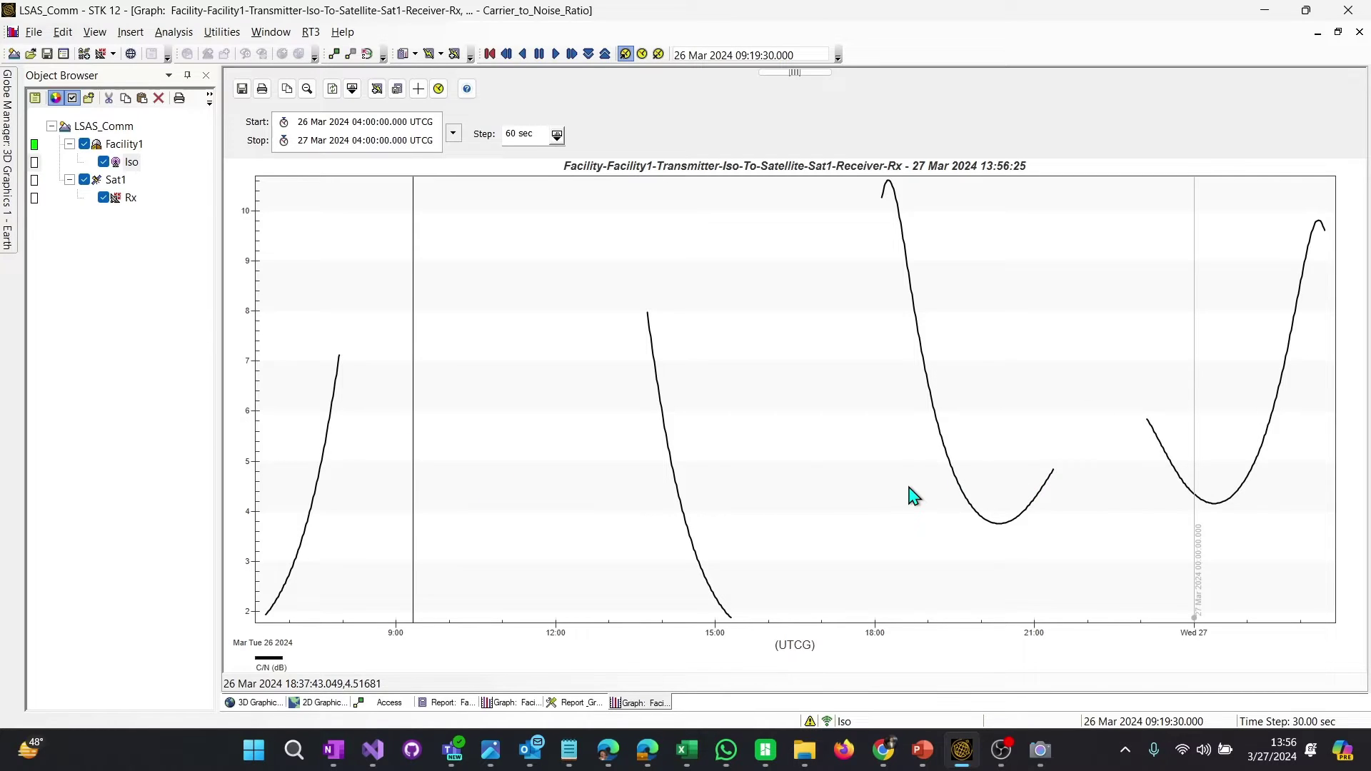
- Paste a copy of the Iso transmitter under Facility1 and rename it Parabolic
click(132, 162)
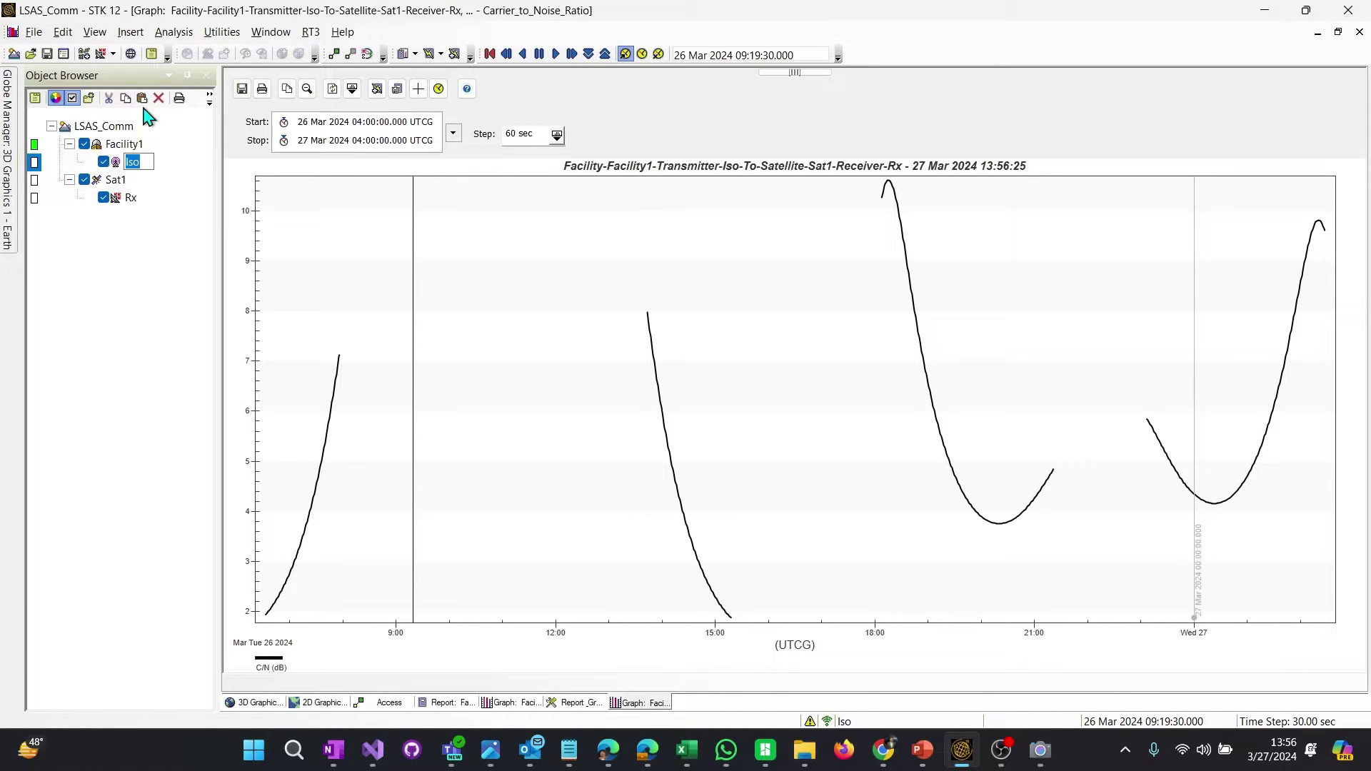
click(126, 146)
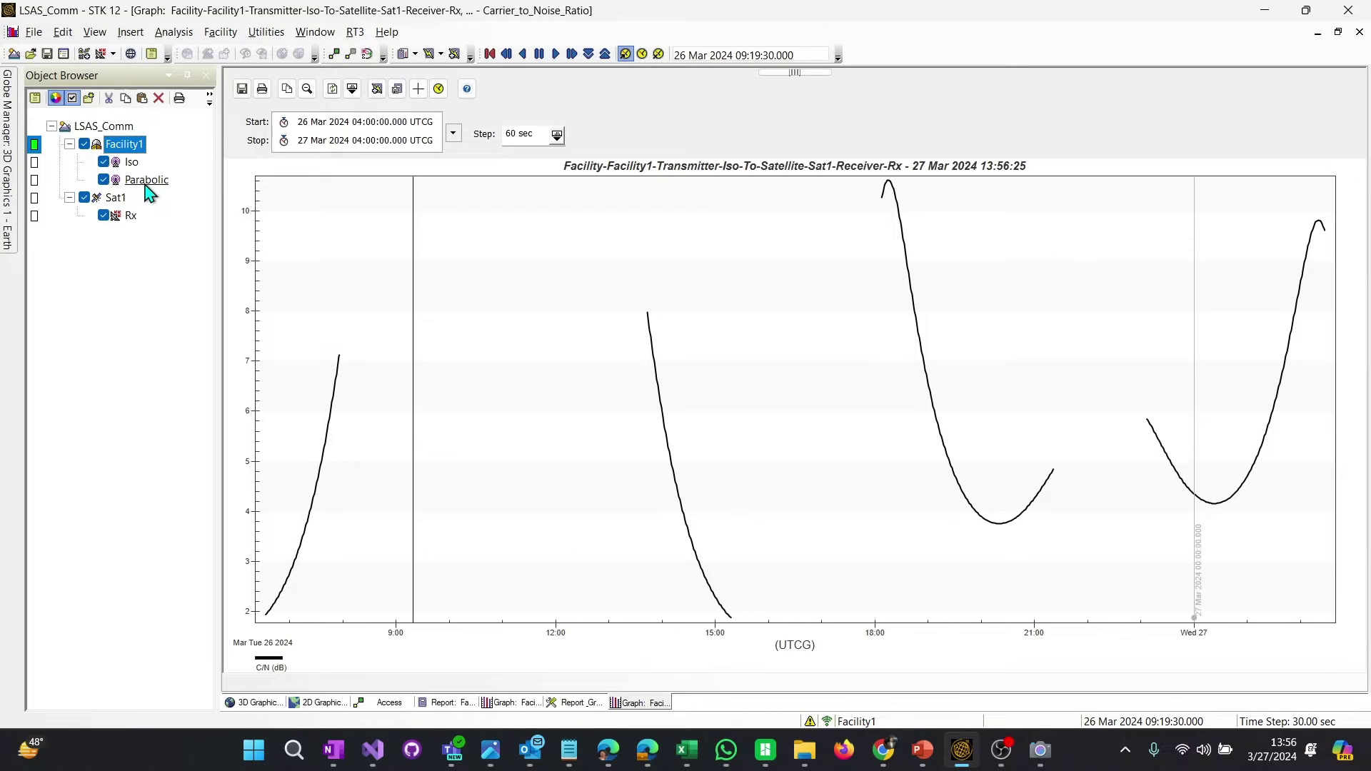
click(149, 185)
click(145, 184)
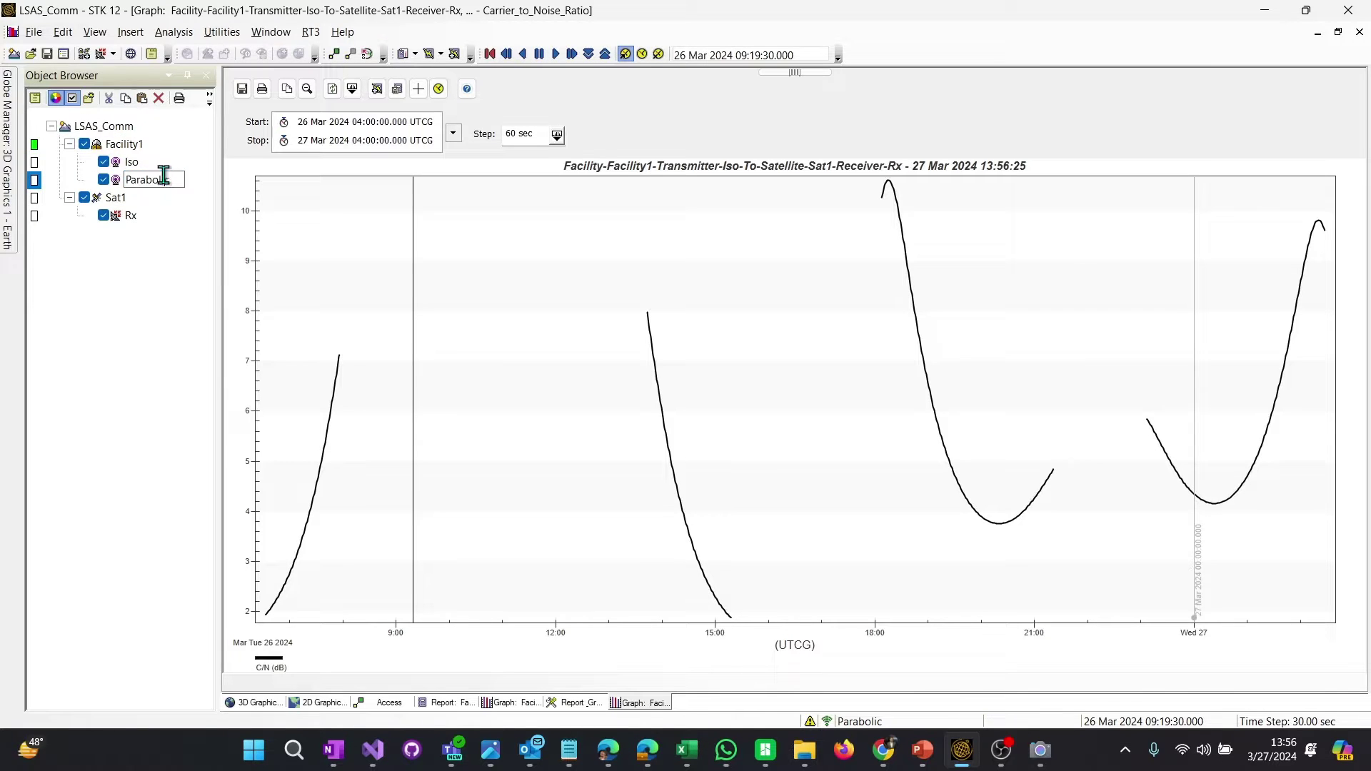
click(159, 98)
click(710, 408)
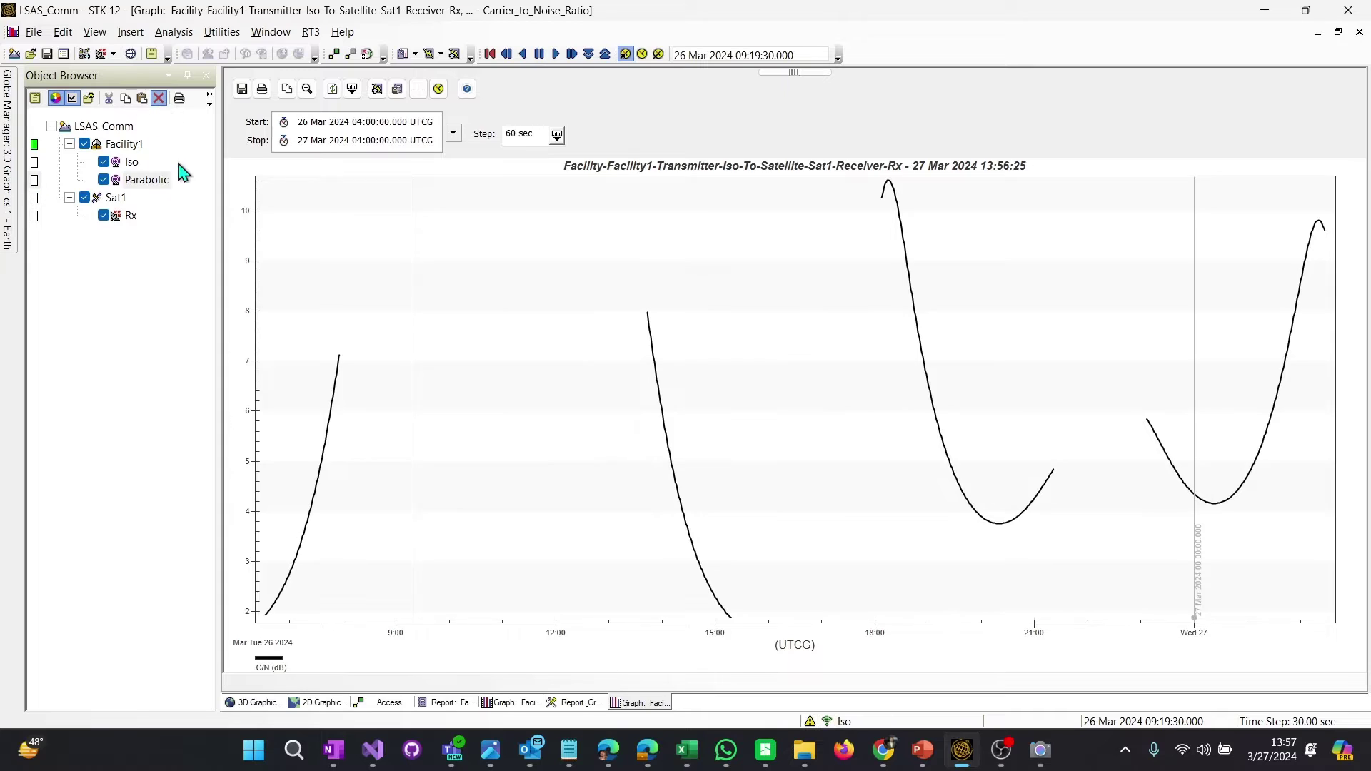
click(142, 99)
click(140, 183)
click(131, 182)
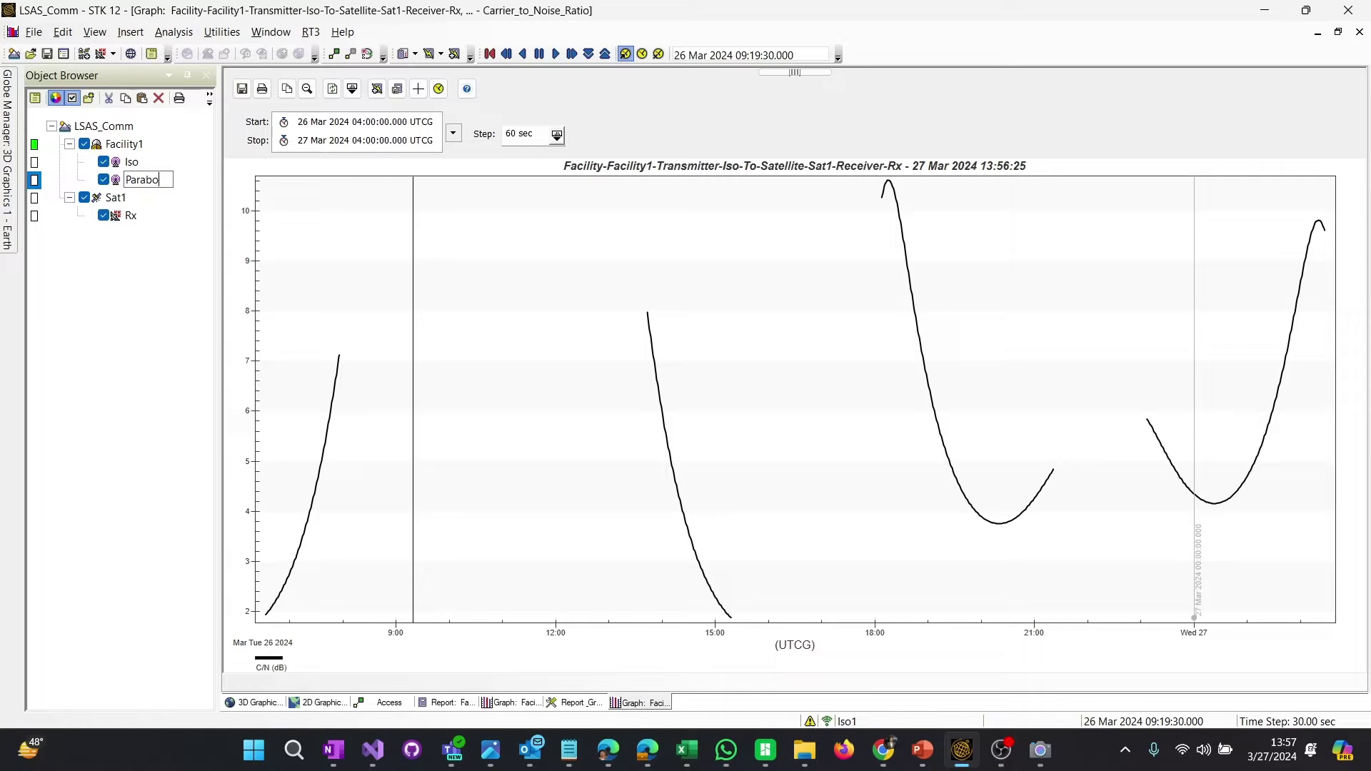
key(Return)
- Open Parabolic's properties and review its transmitter model, modulator and filter tabs
double_click(136, 181)
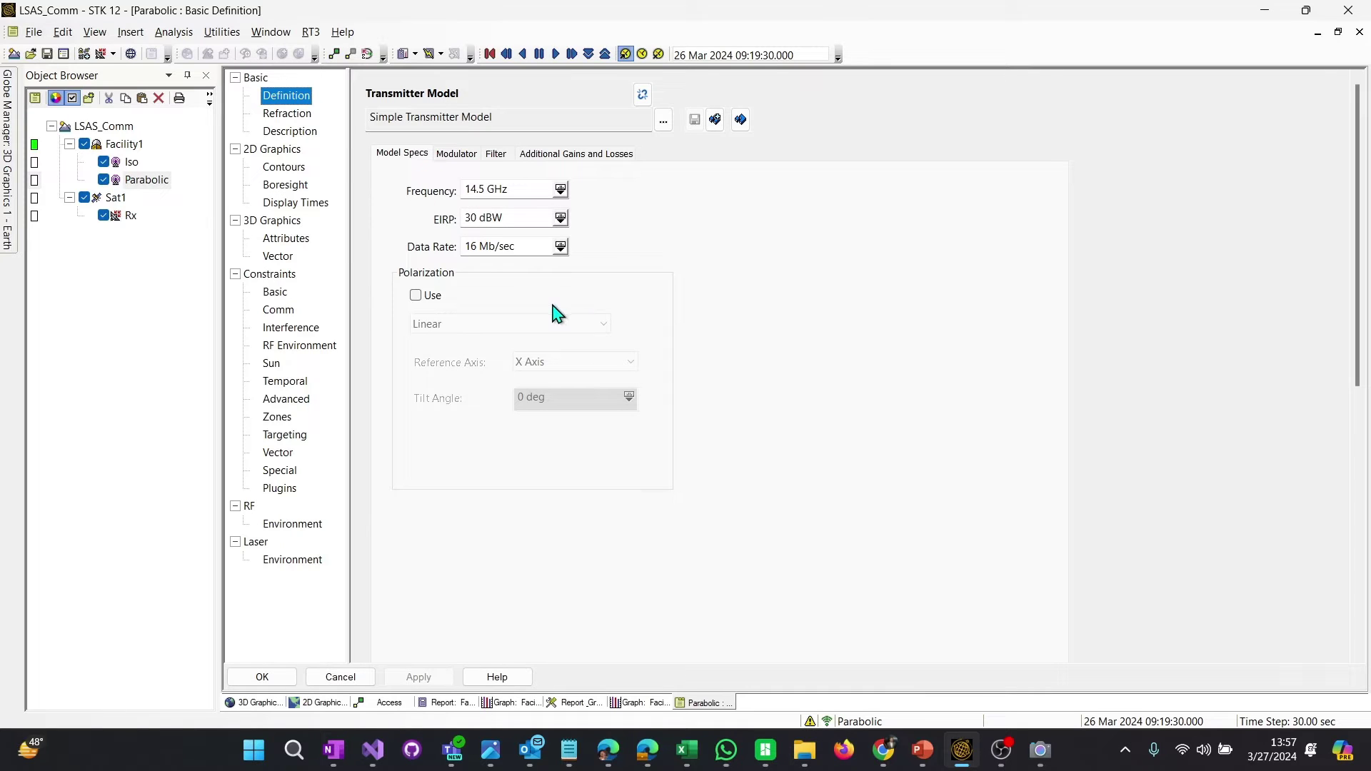
click(656, 358)
click(127, 180)
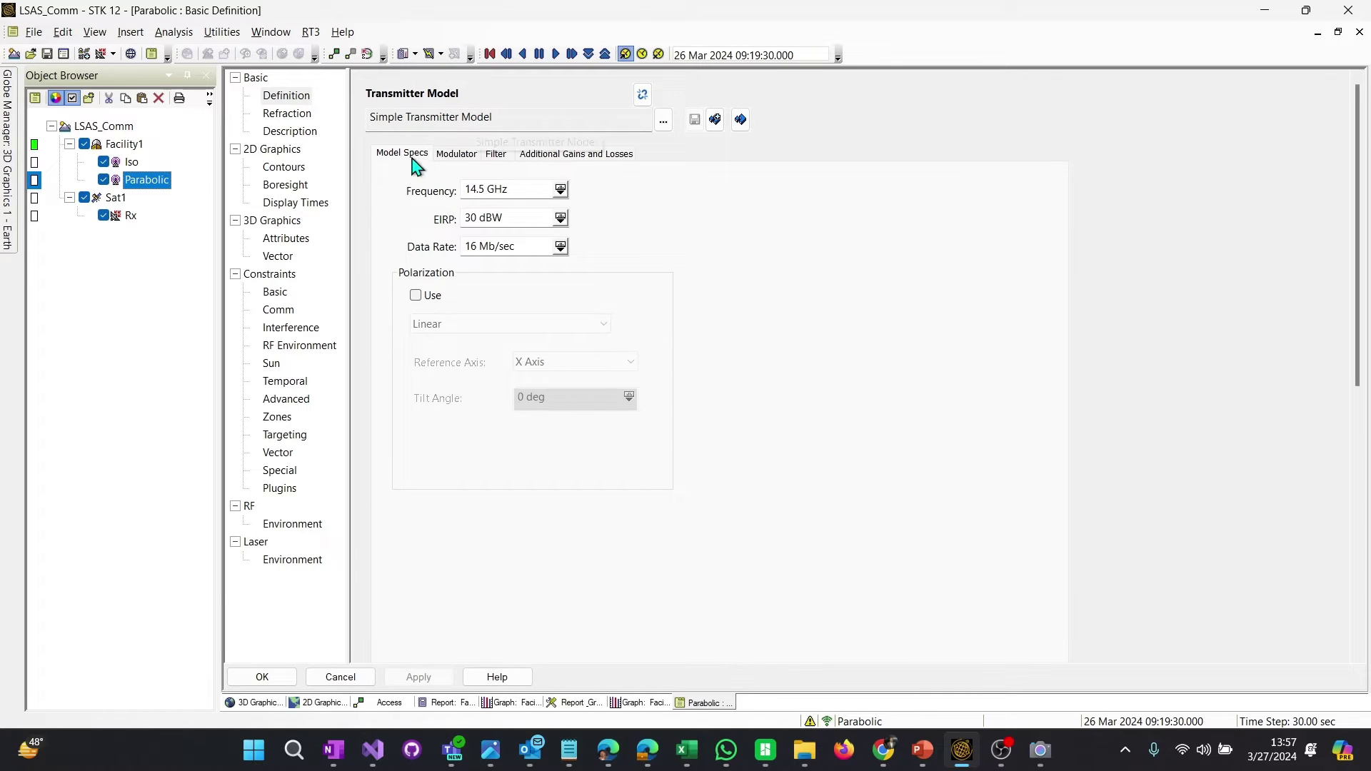
click(456, 153)
click(495, 154)
click(457, 153)
click(402, 153)
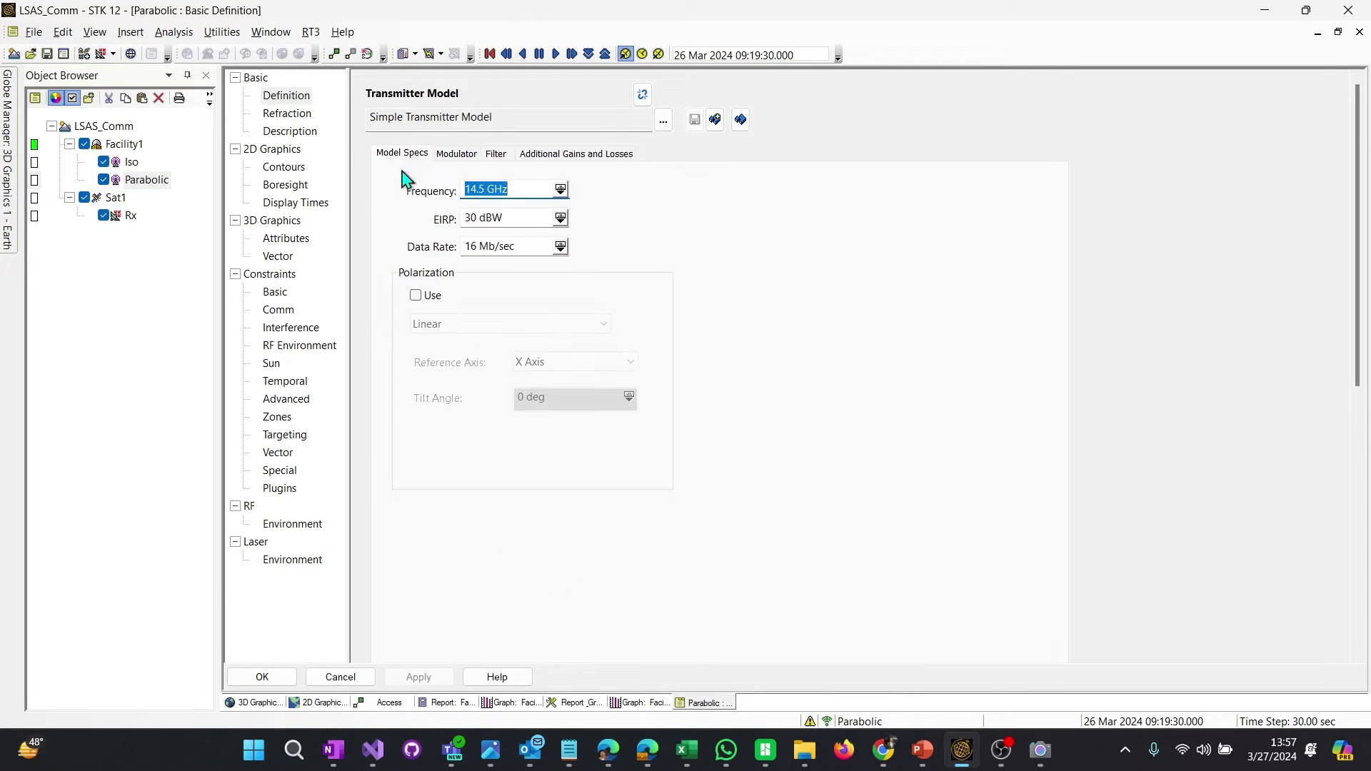
click(377, 118)
click(524, 117)
drag(524, 116, 351, 118)
click(515, 114)
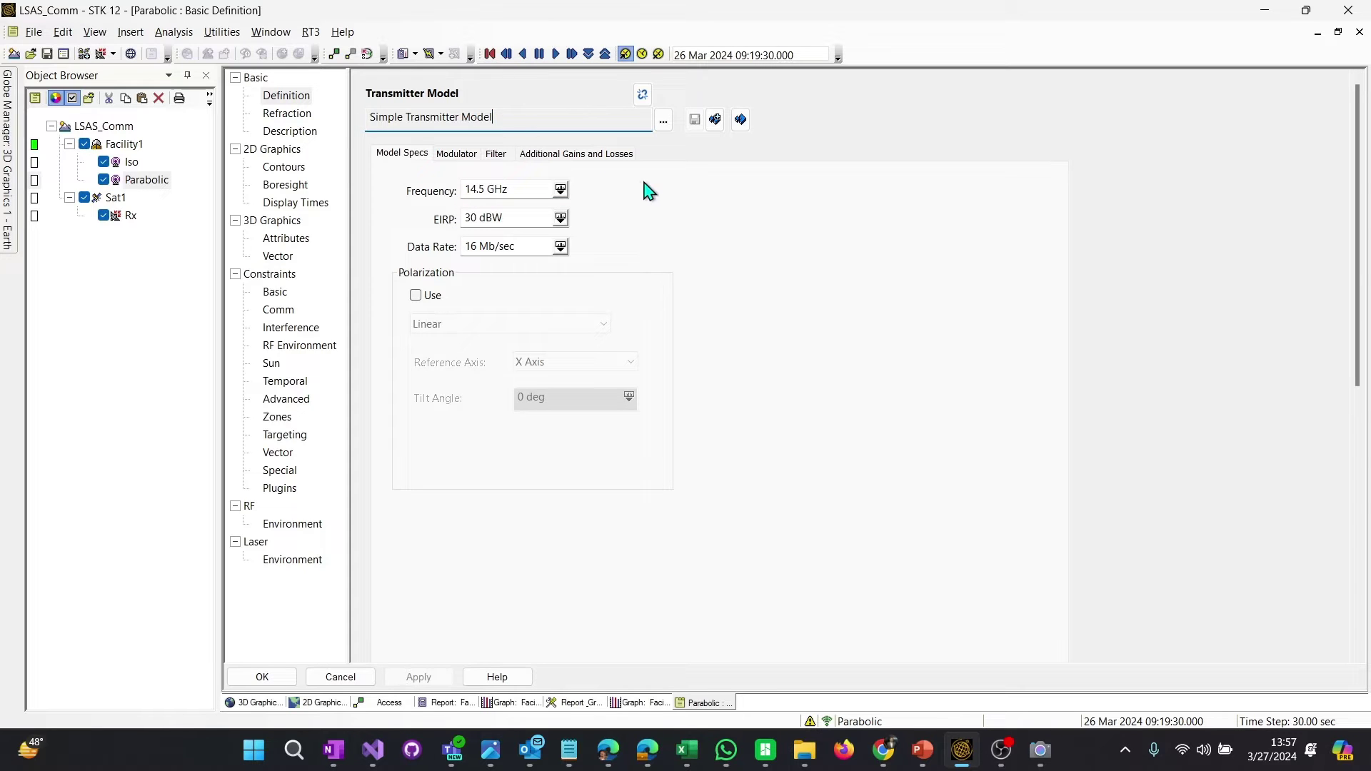
- Switch the transmitter model to Complex Transmitter Model (14.5 GHz, 30 dBW, 16 Mb/sec)
click(663, 121)
drag(986, 404, 984, 372)
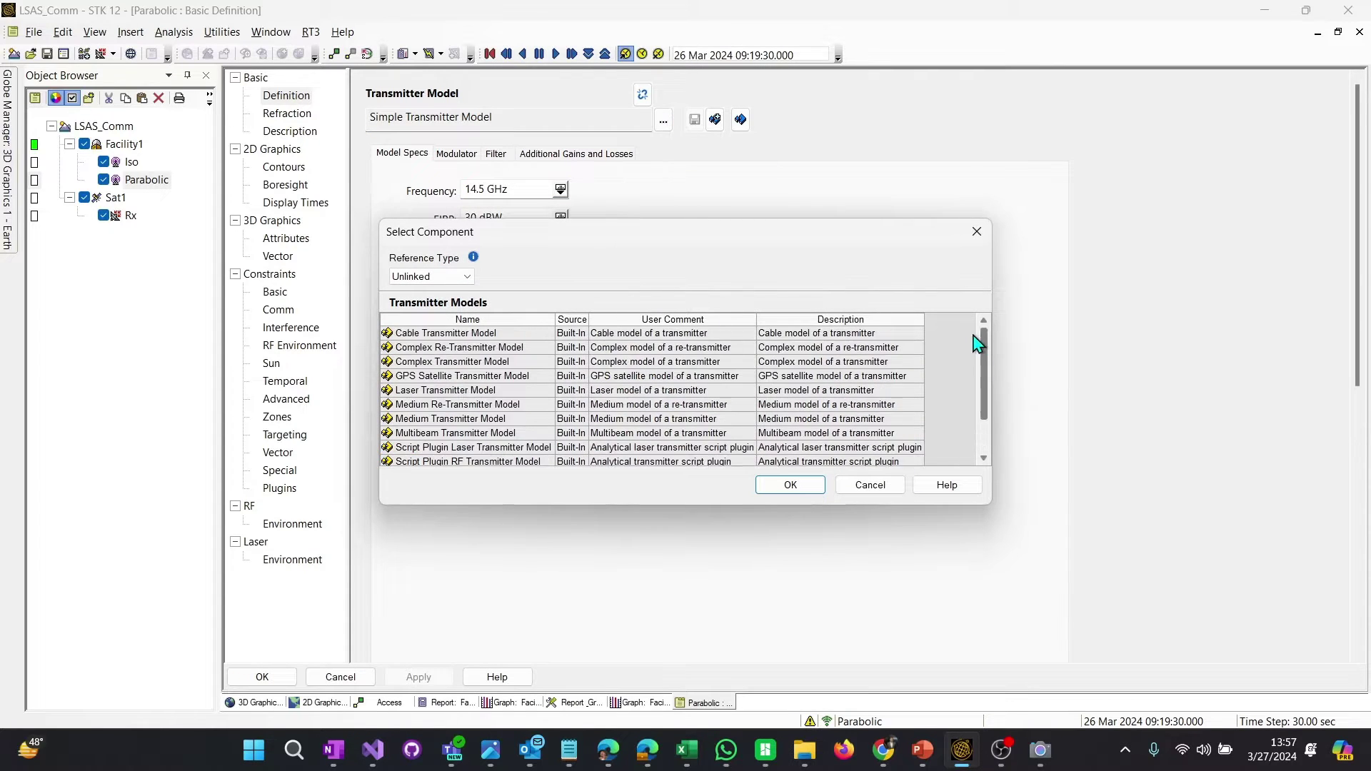
click(444, 363)
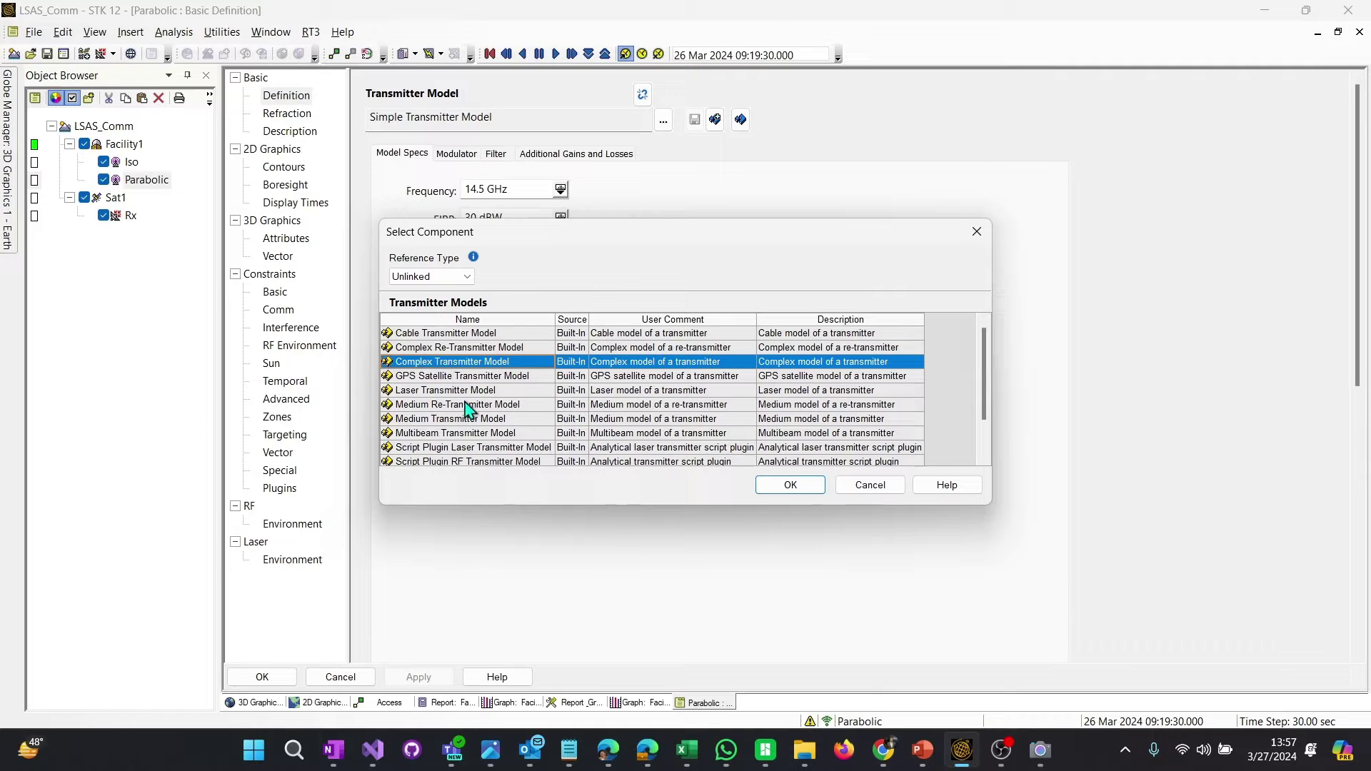
drag(503, 510, 506, 602)
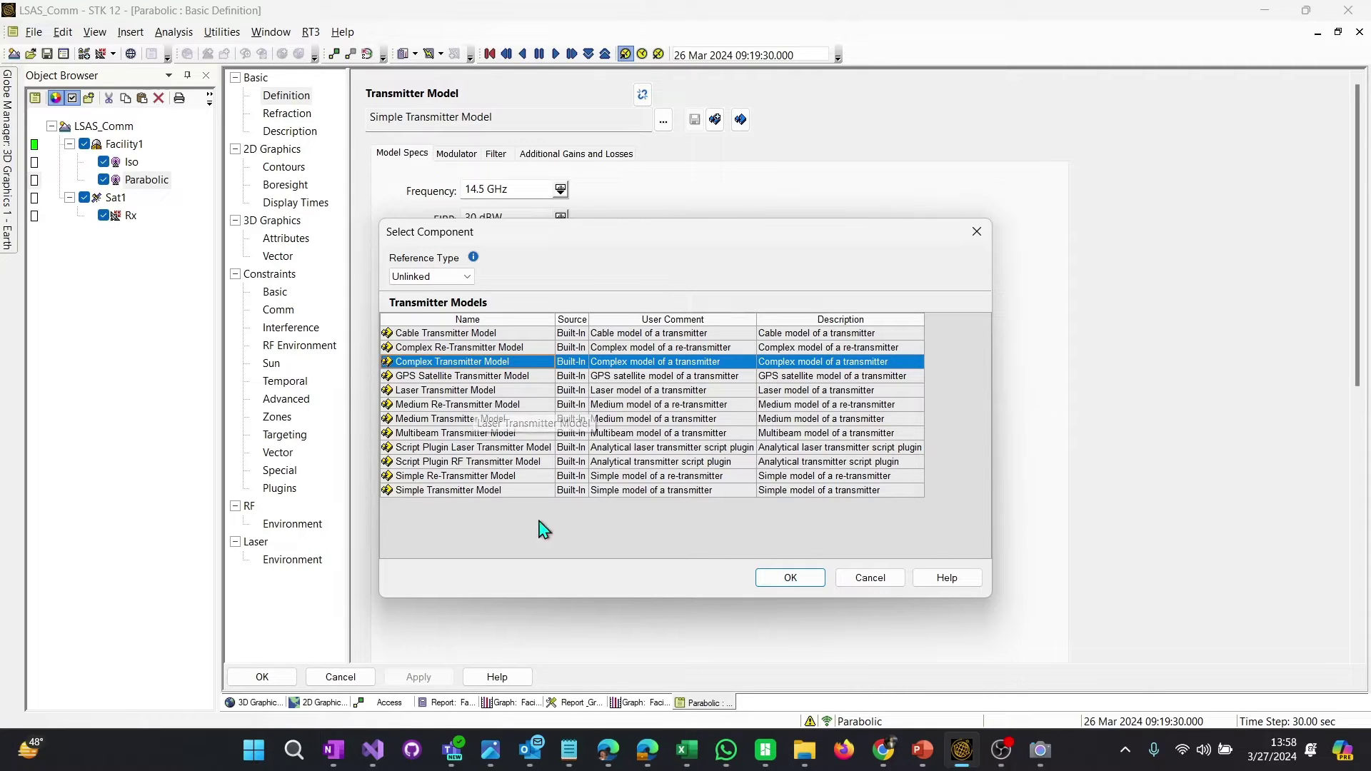
click(791, 579)
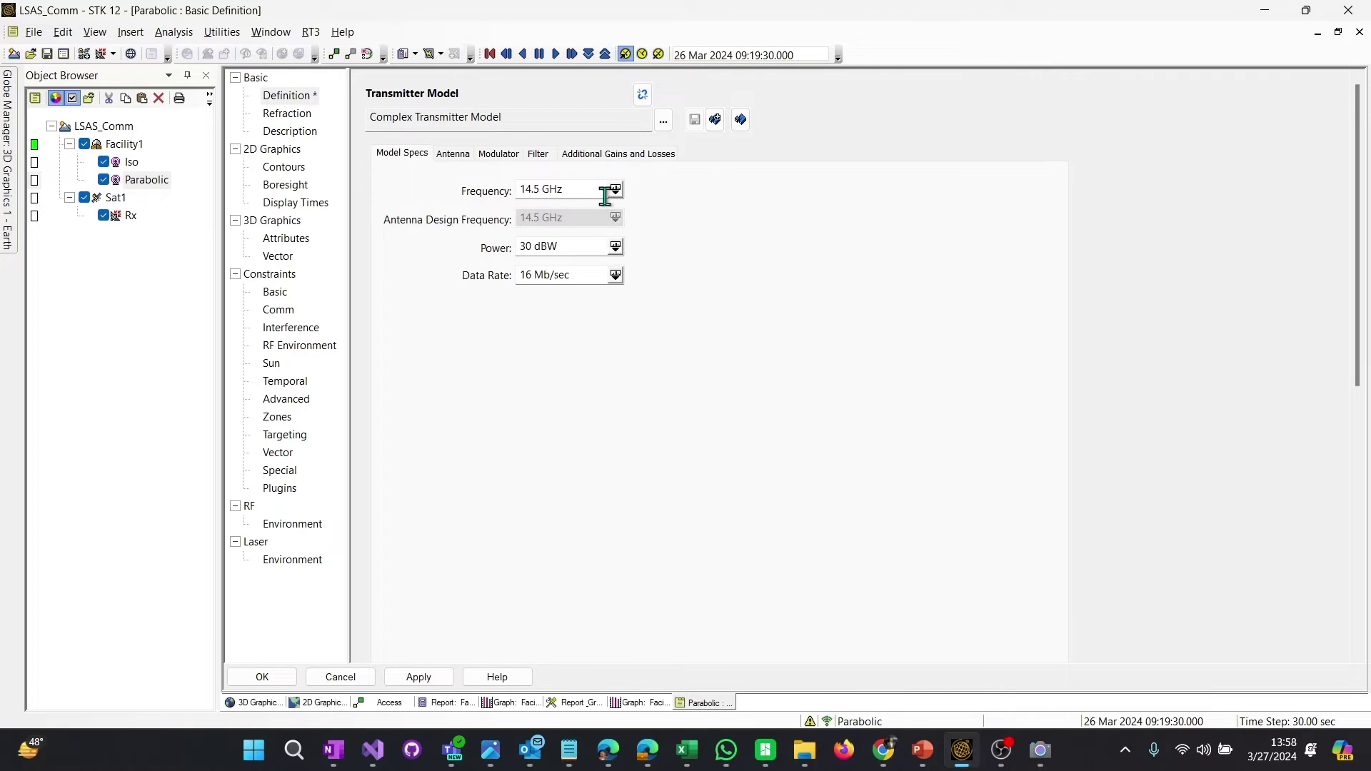
click(499, 154)
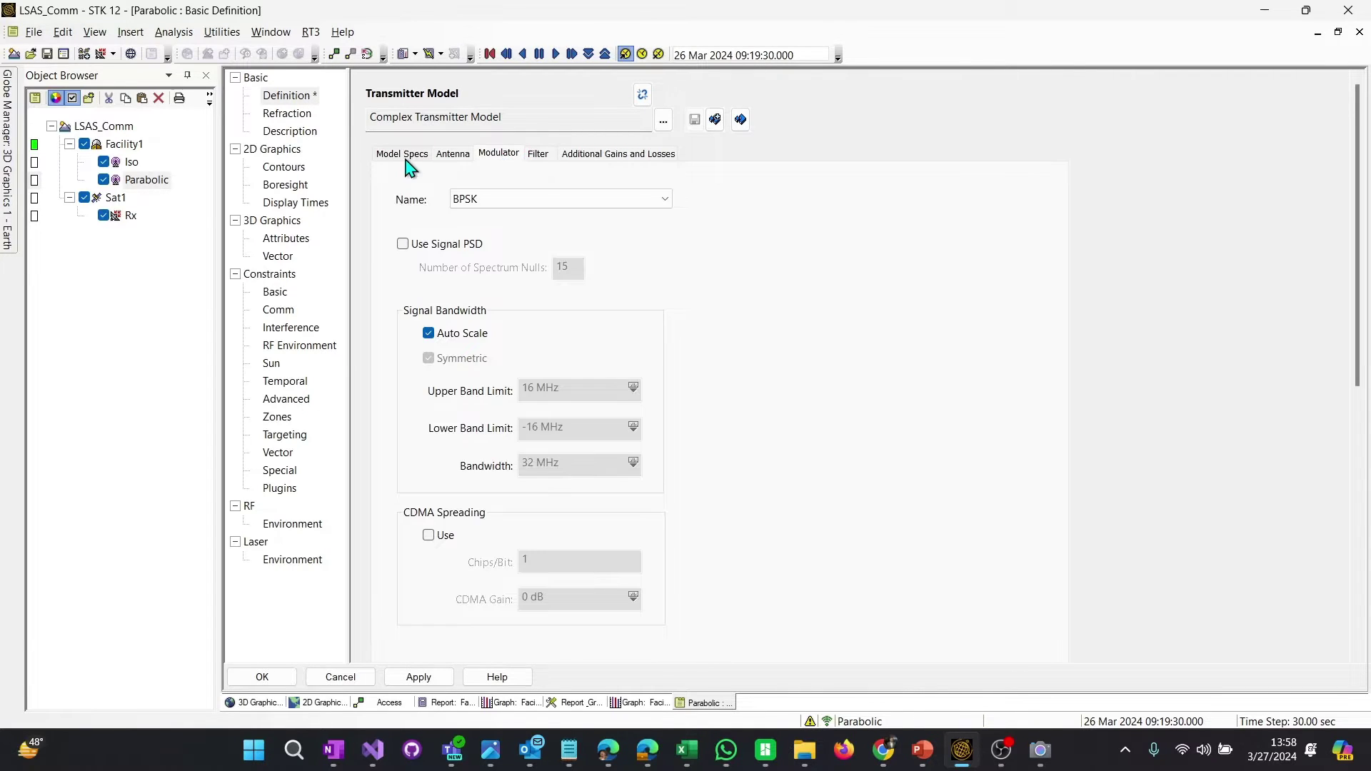
click(405, 155)
- Change the transmitter's embedded antenna from Gaussian to the Parabolic model (1.21898 deg beamwidth)
click(453, 156)
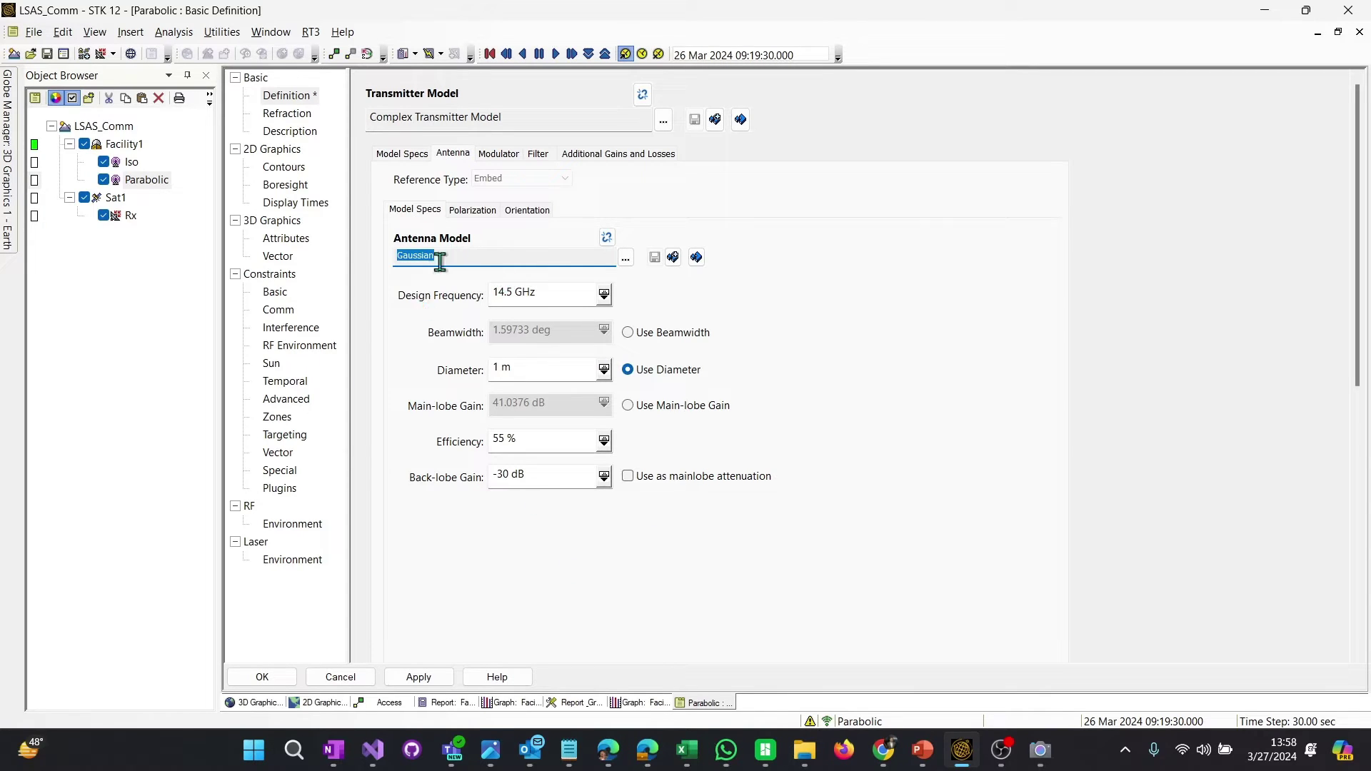
click(625, 258)
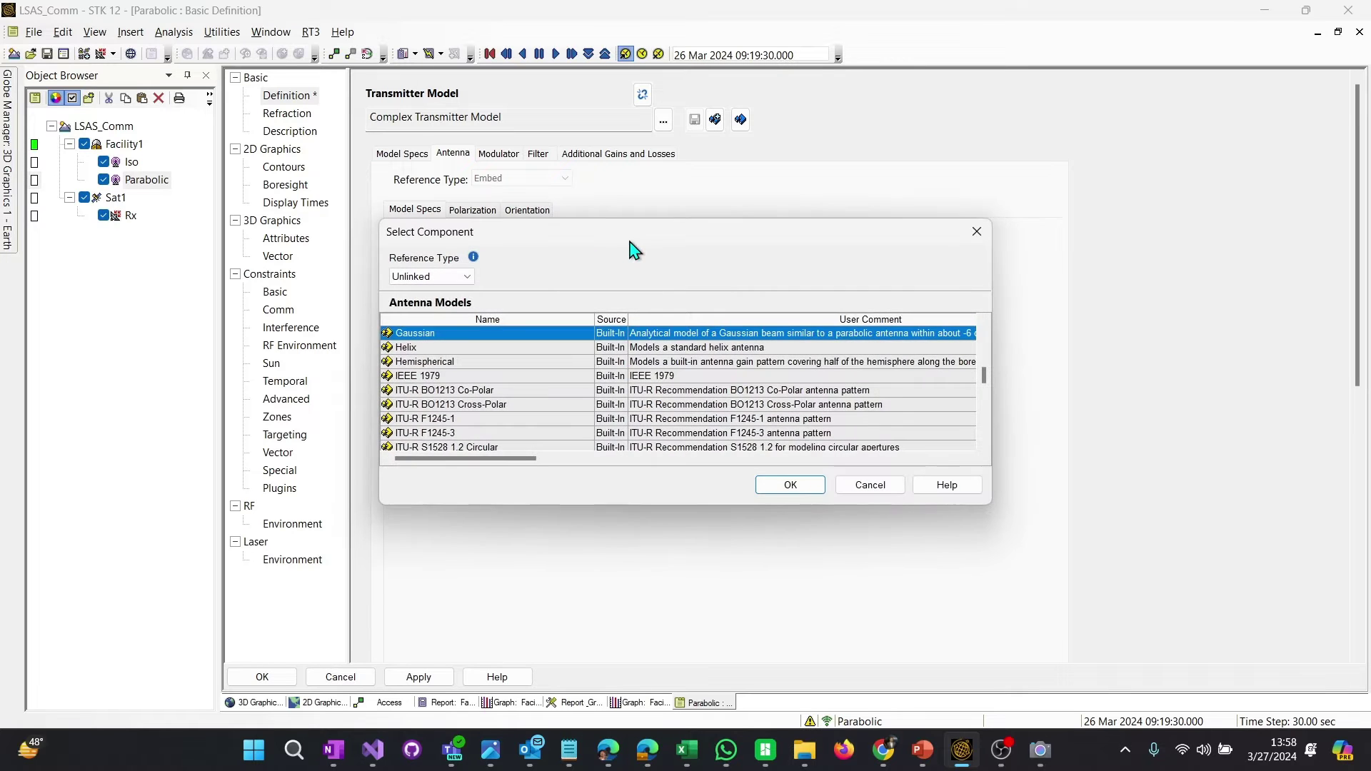
drag(814, 196, 894, 197)
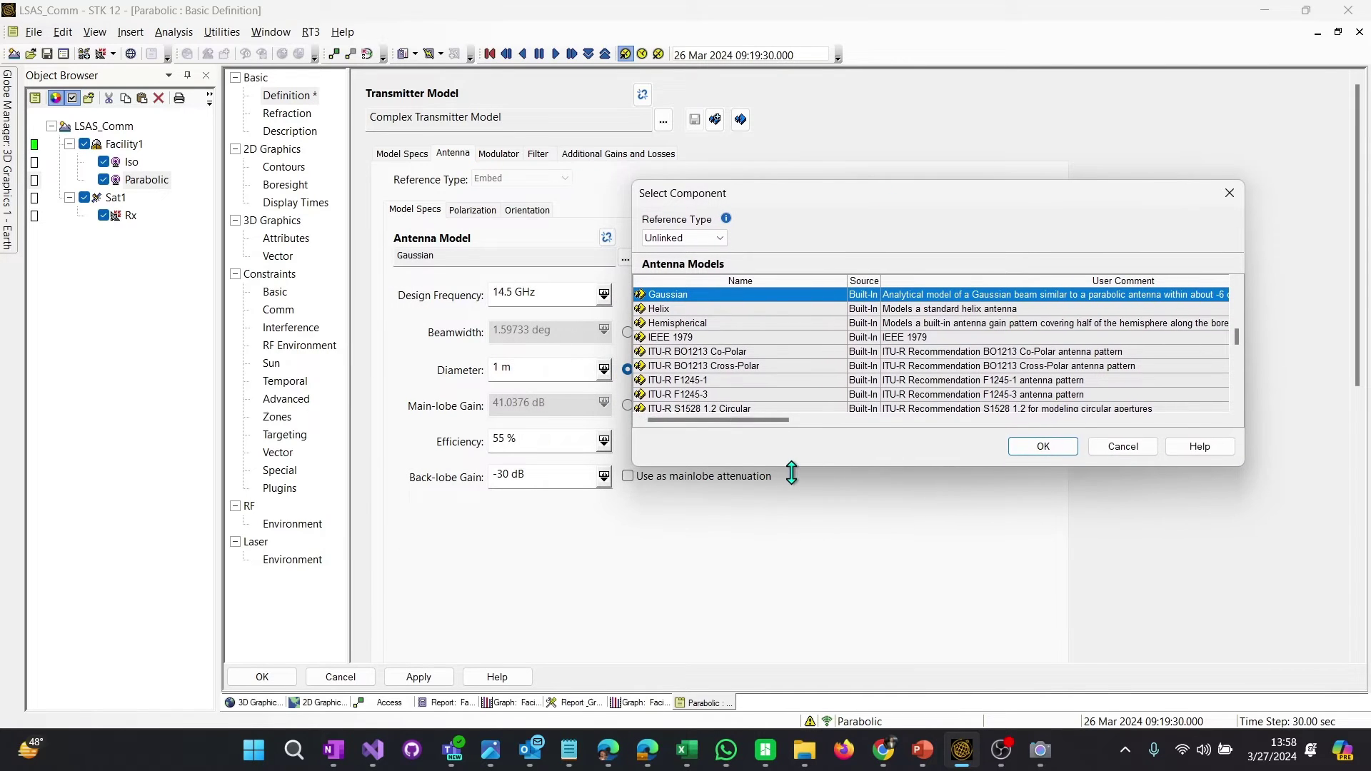
drag(790, 466, 789, 682)
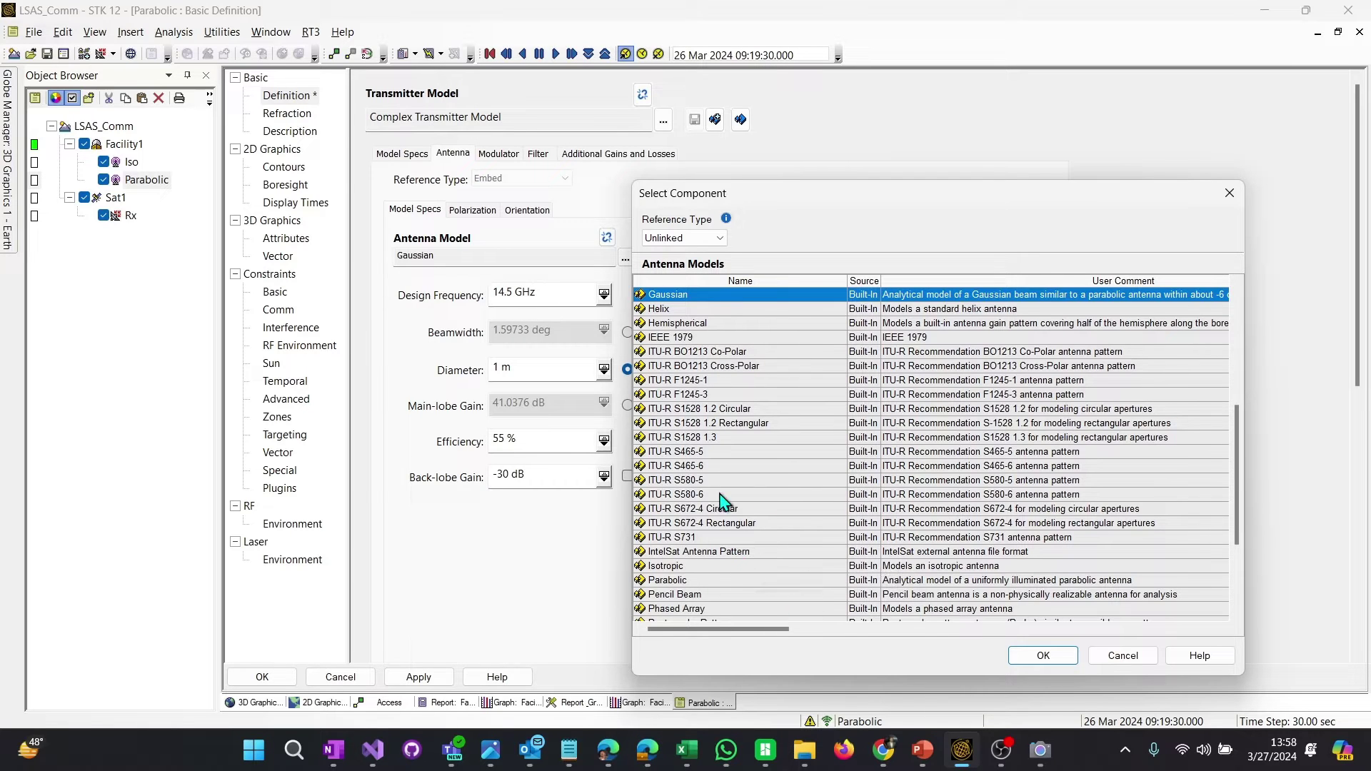
scroll(696, 537, down, 4)
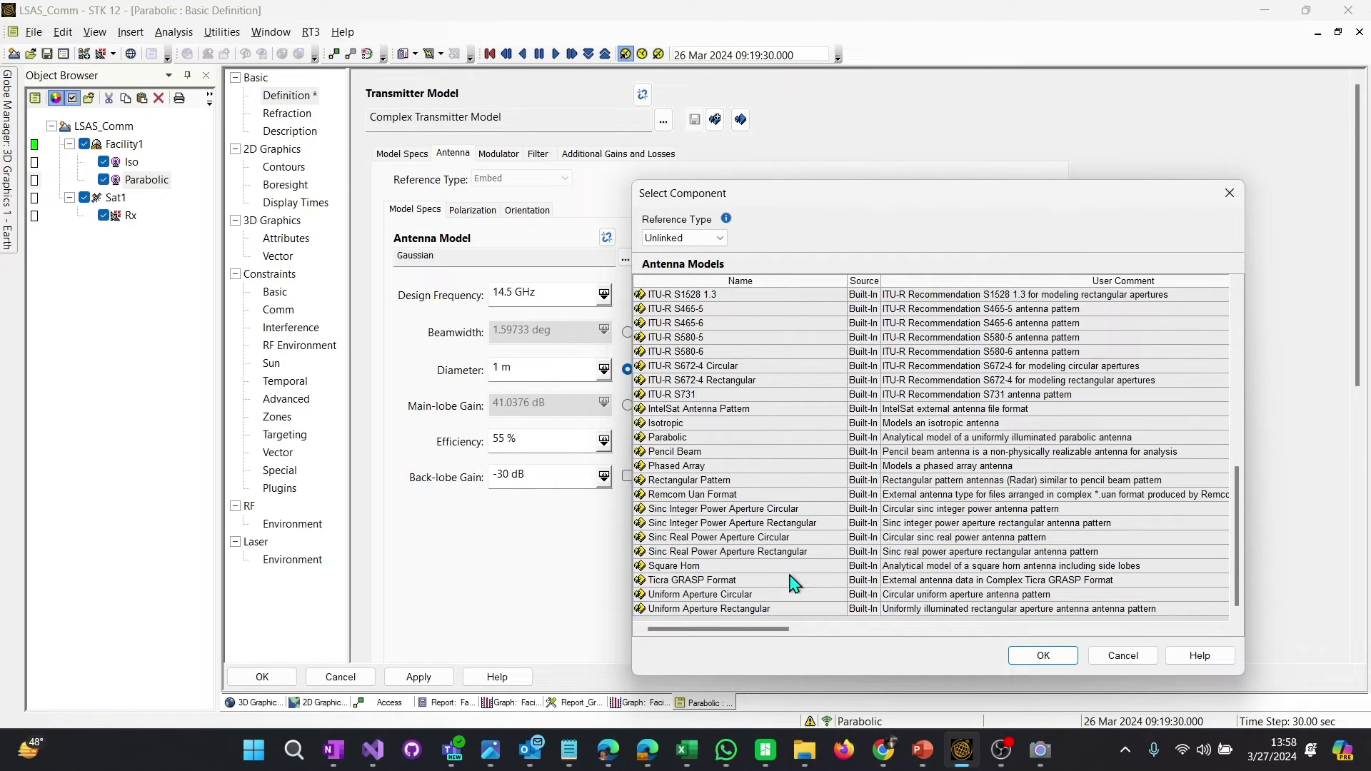
click(736, 440)
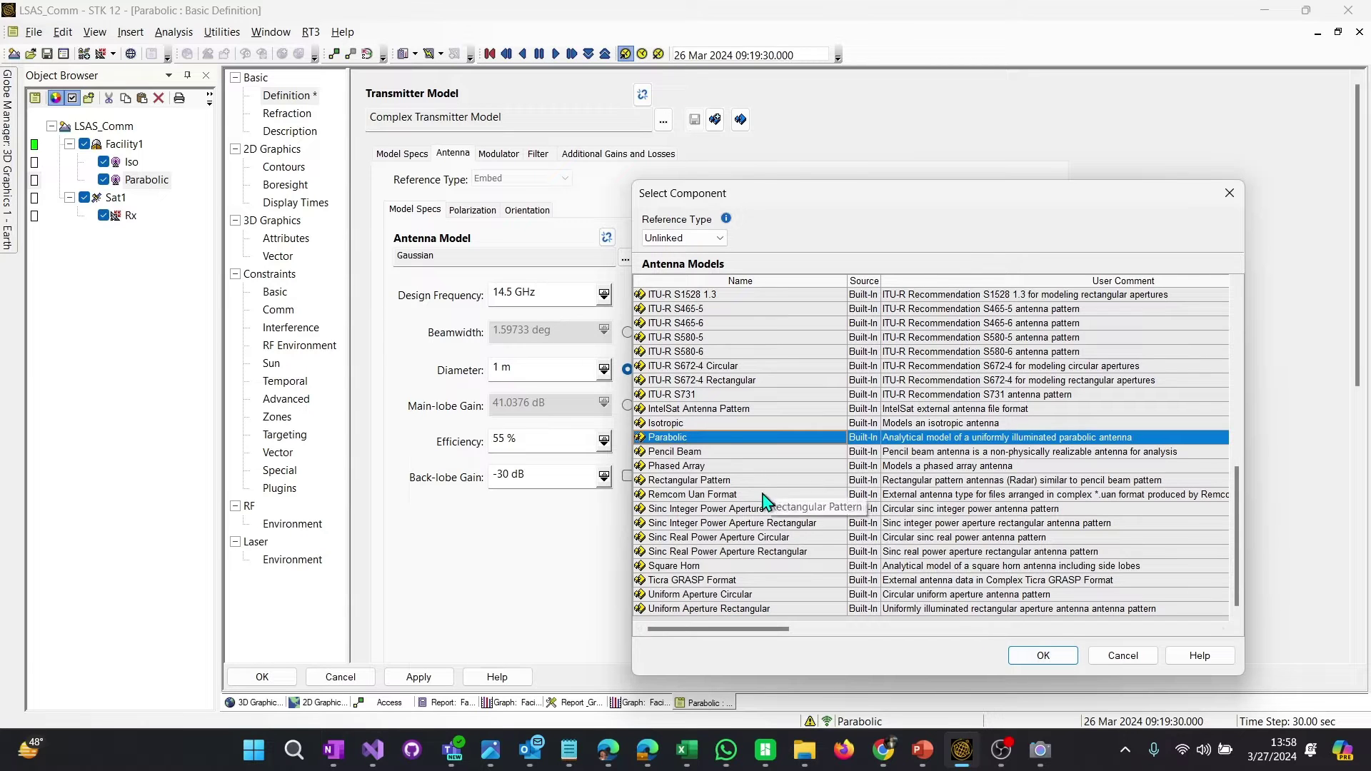
scroll(785, 518, up, 7)
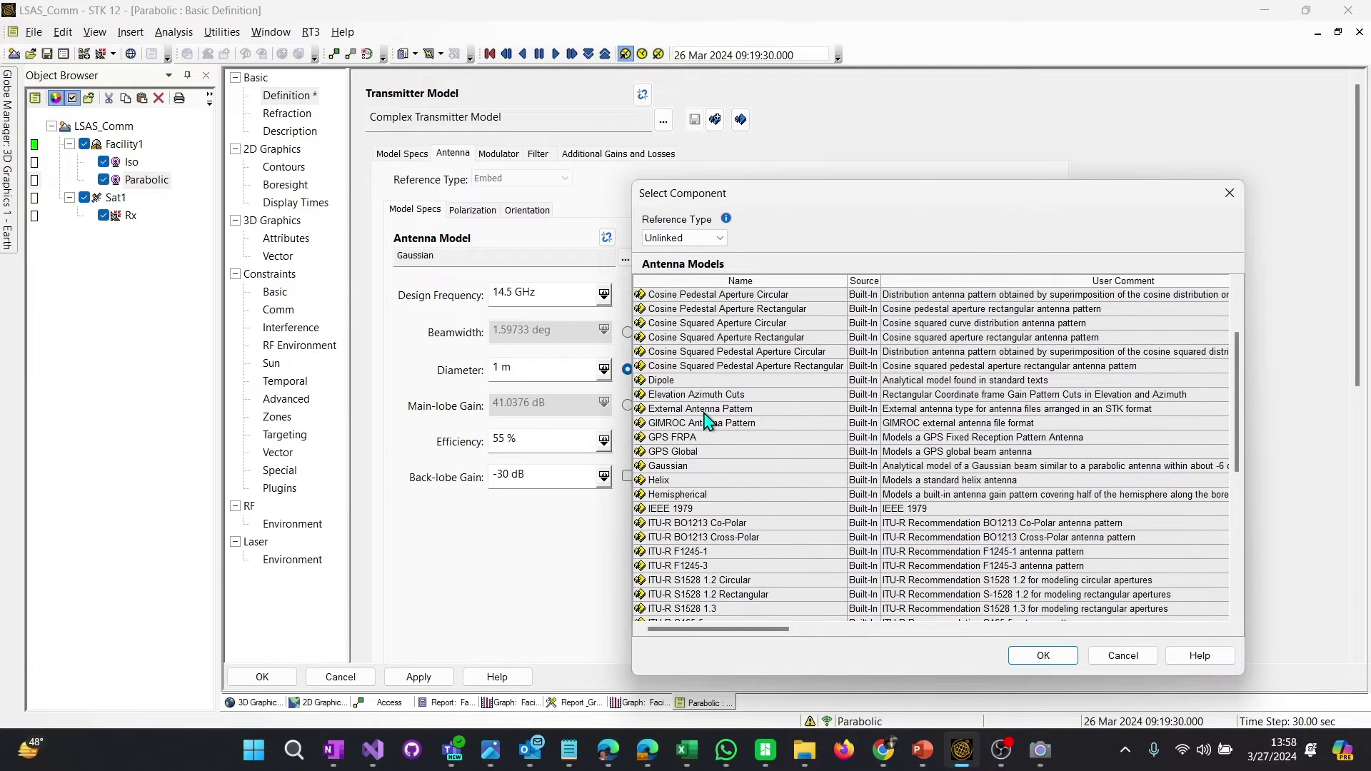
click(705, 412)
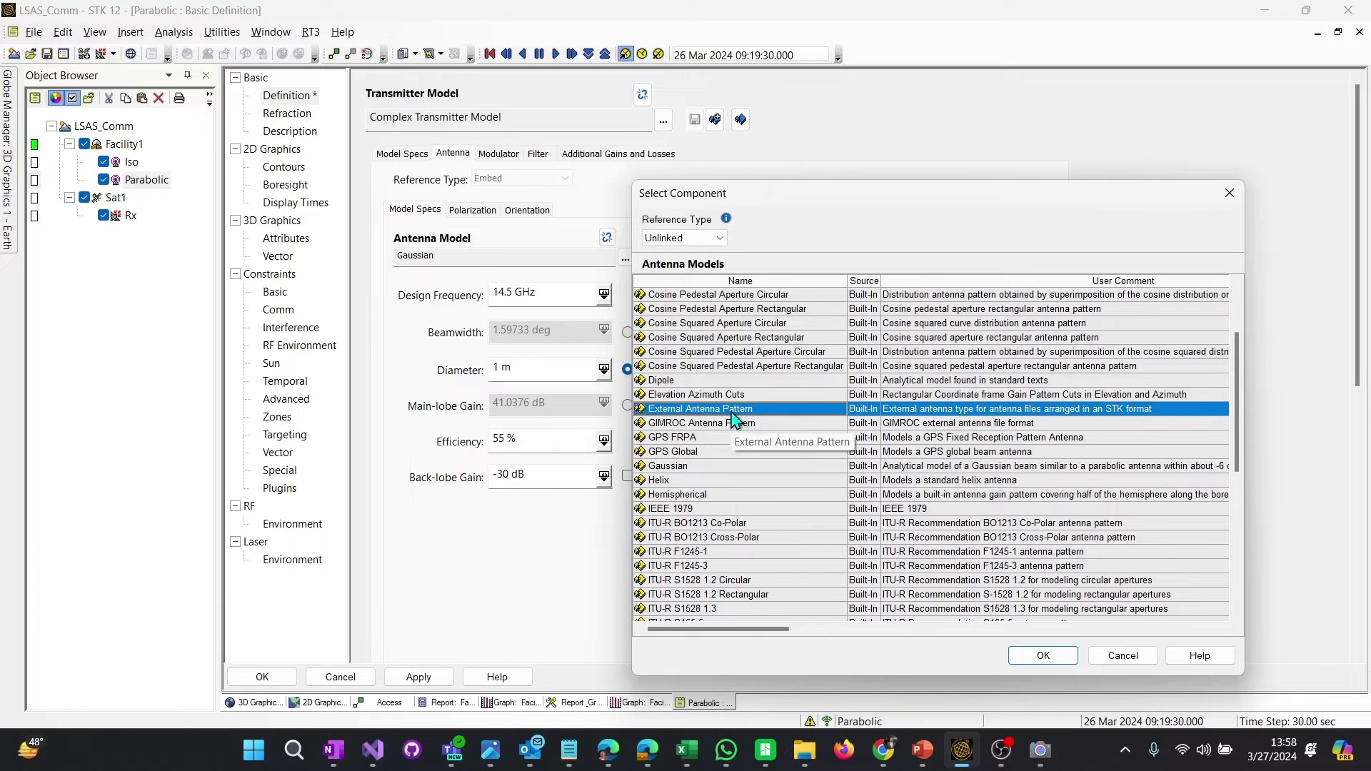
scroll(779, 428, down, 4)
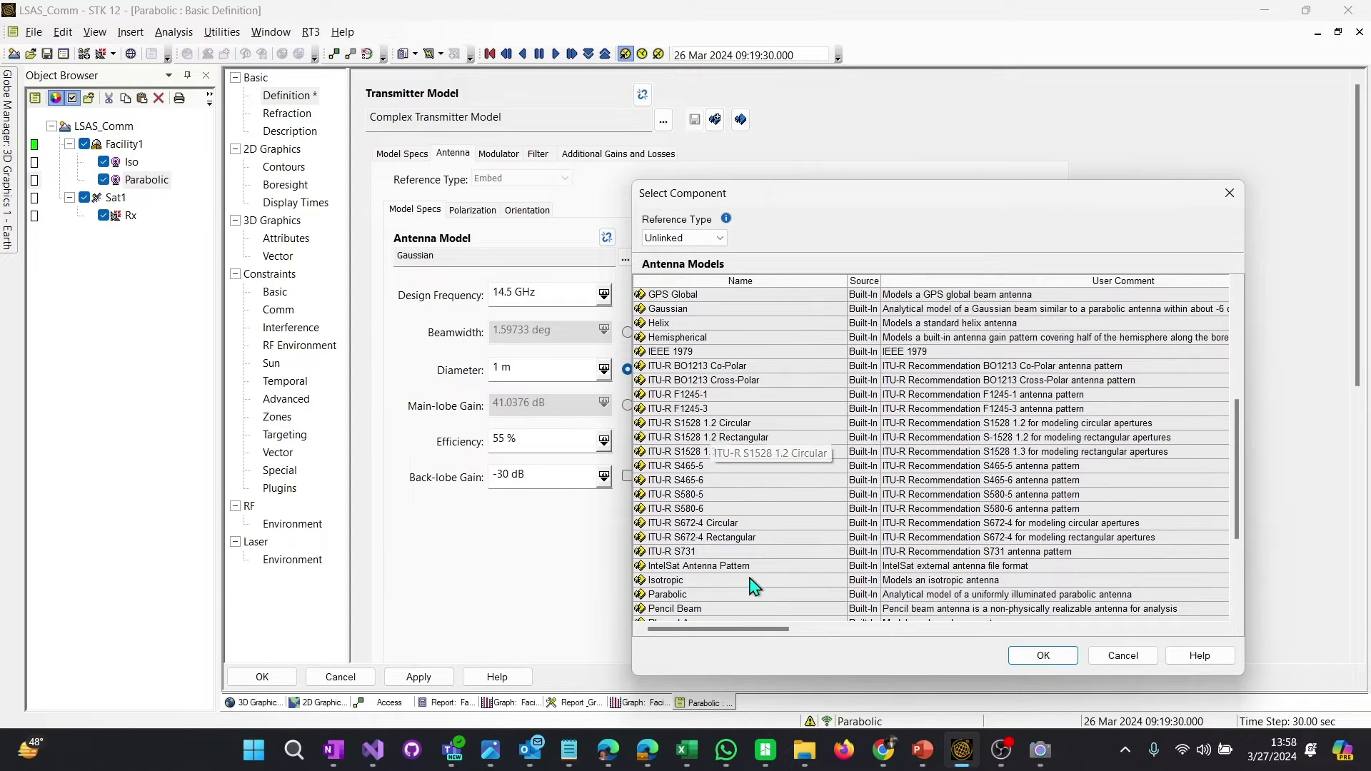
click(675, 597)
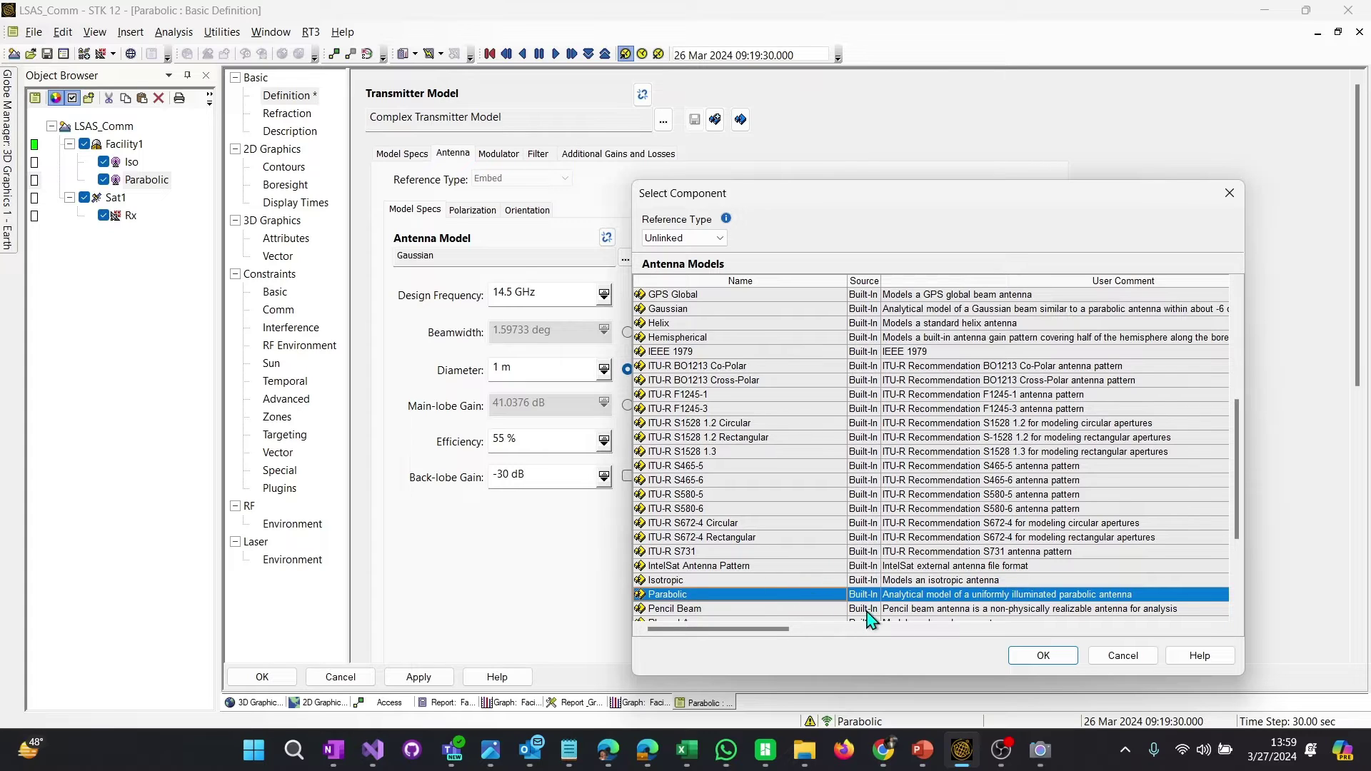
click(1036, 657)
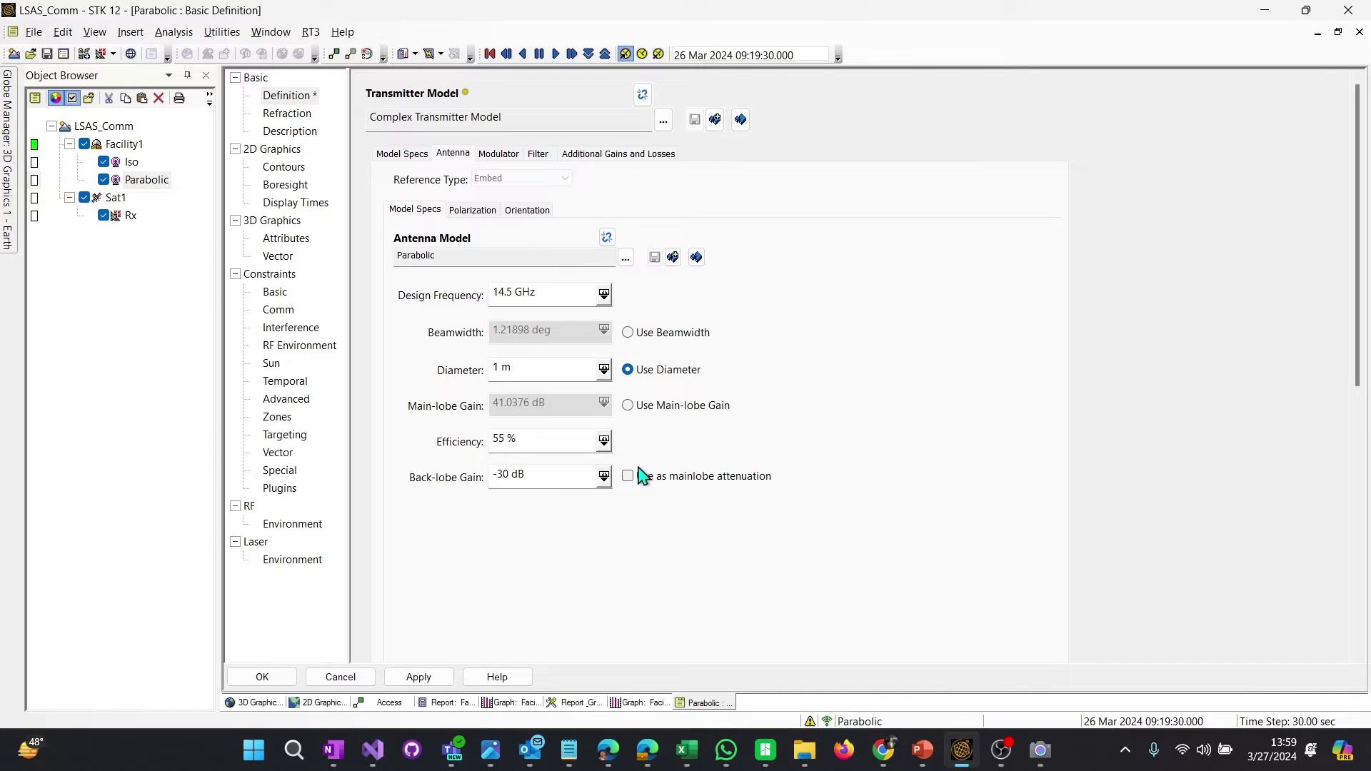
- Check the antenna's polarization and orientation (azimuth 0 deg, elevation 90 deg) and apply with OK
click(490, 214)
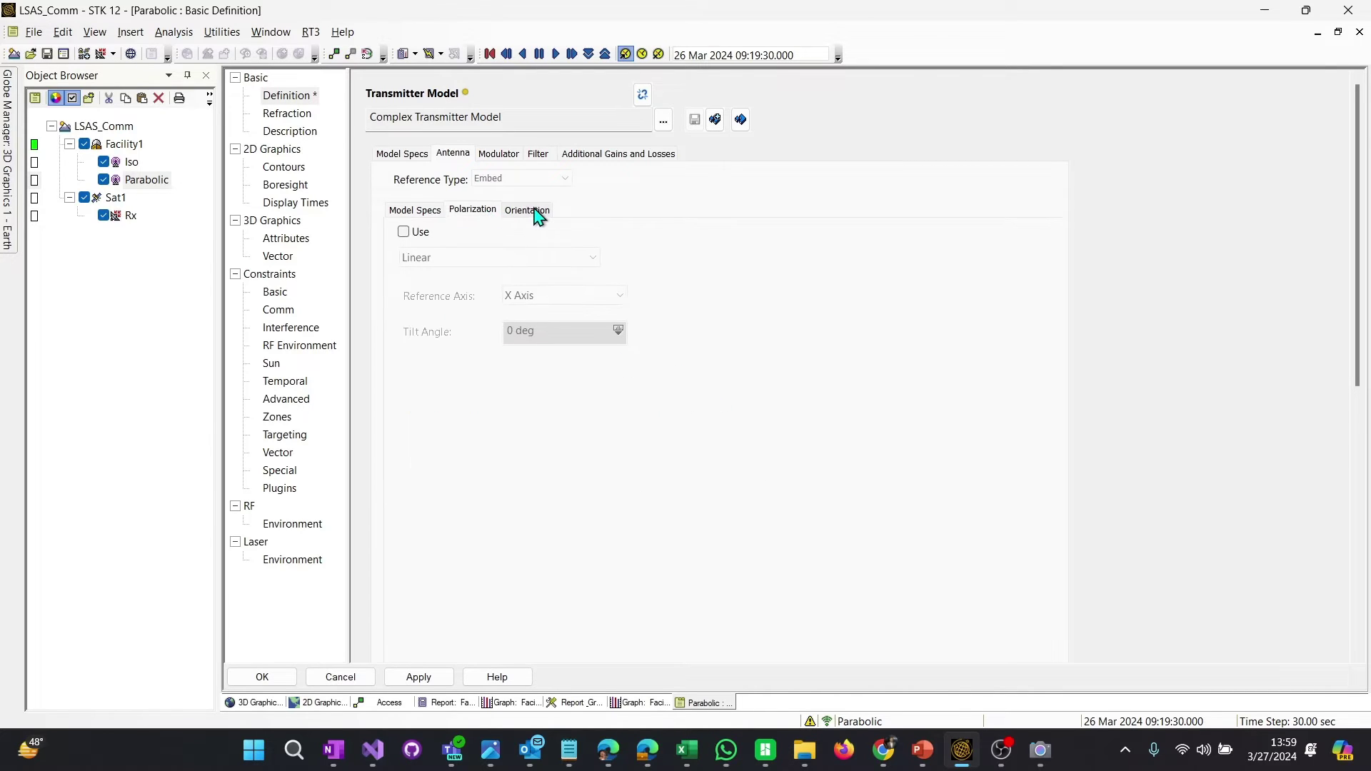
click(530, 214)
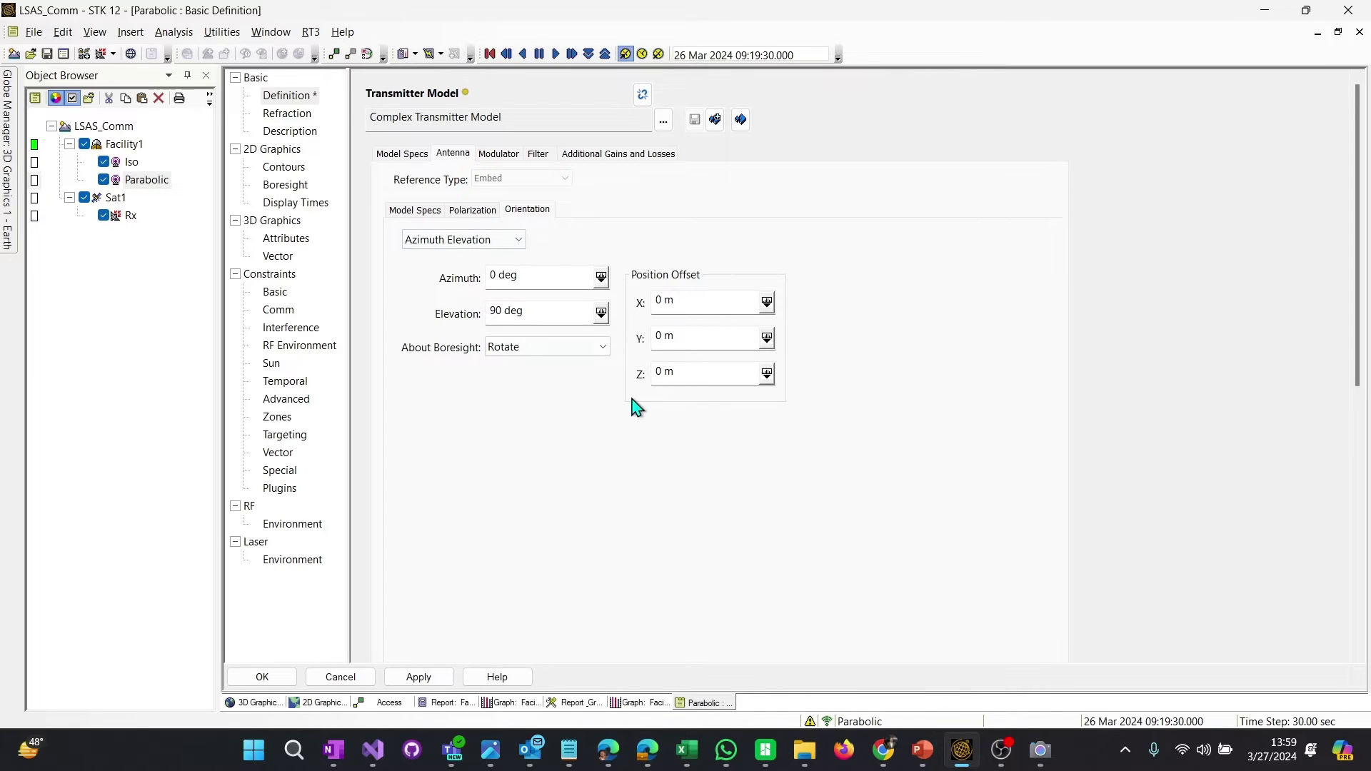
click(531, 275)
click(563, 315)
click(565, 318)
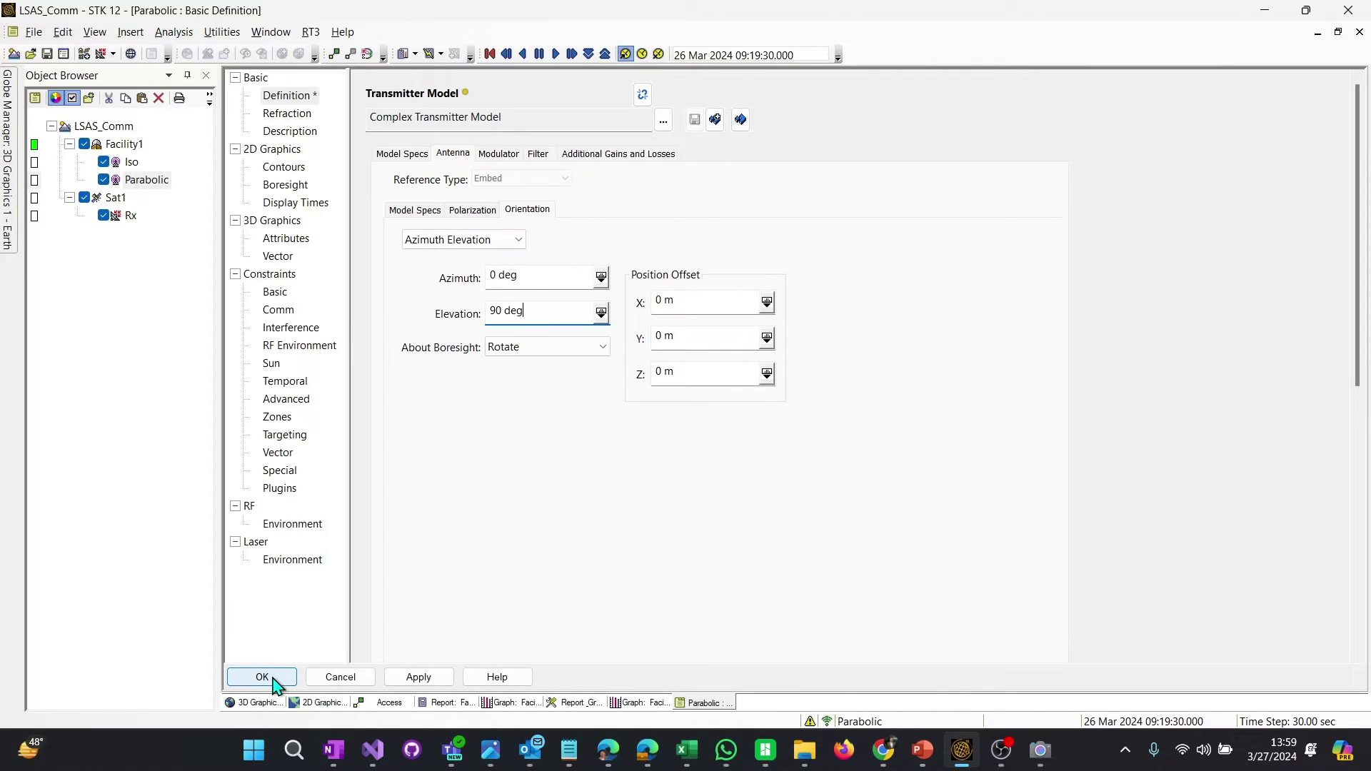
click(262, 677)
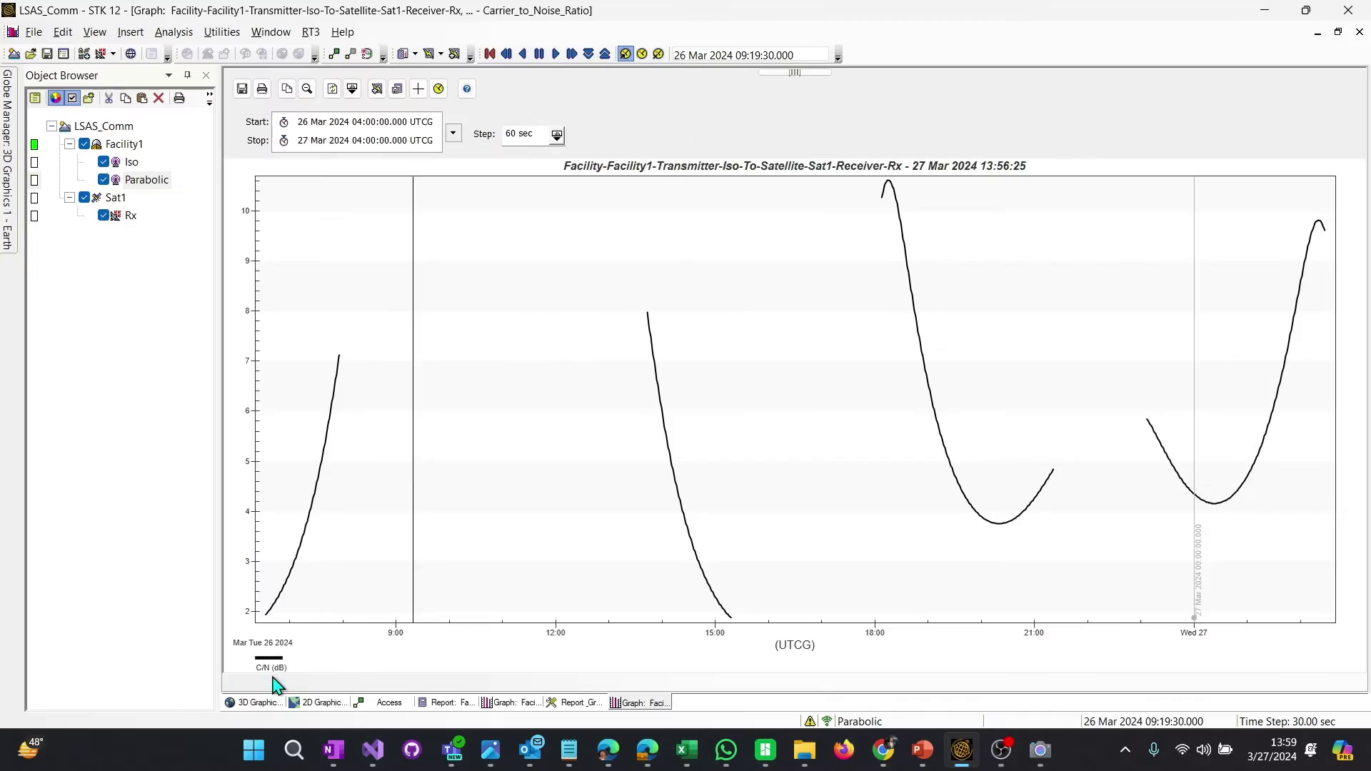
- Compute Parabolic-to-Sat1/Rx access and select both Iso and Parabolic accesses in the Report & Graph Manager
click(265, 704)
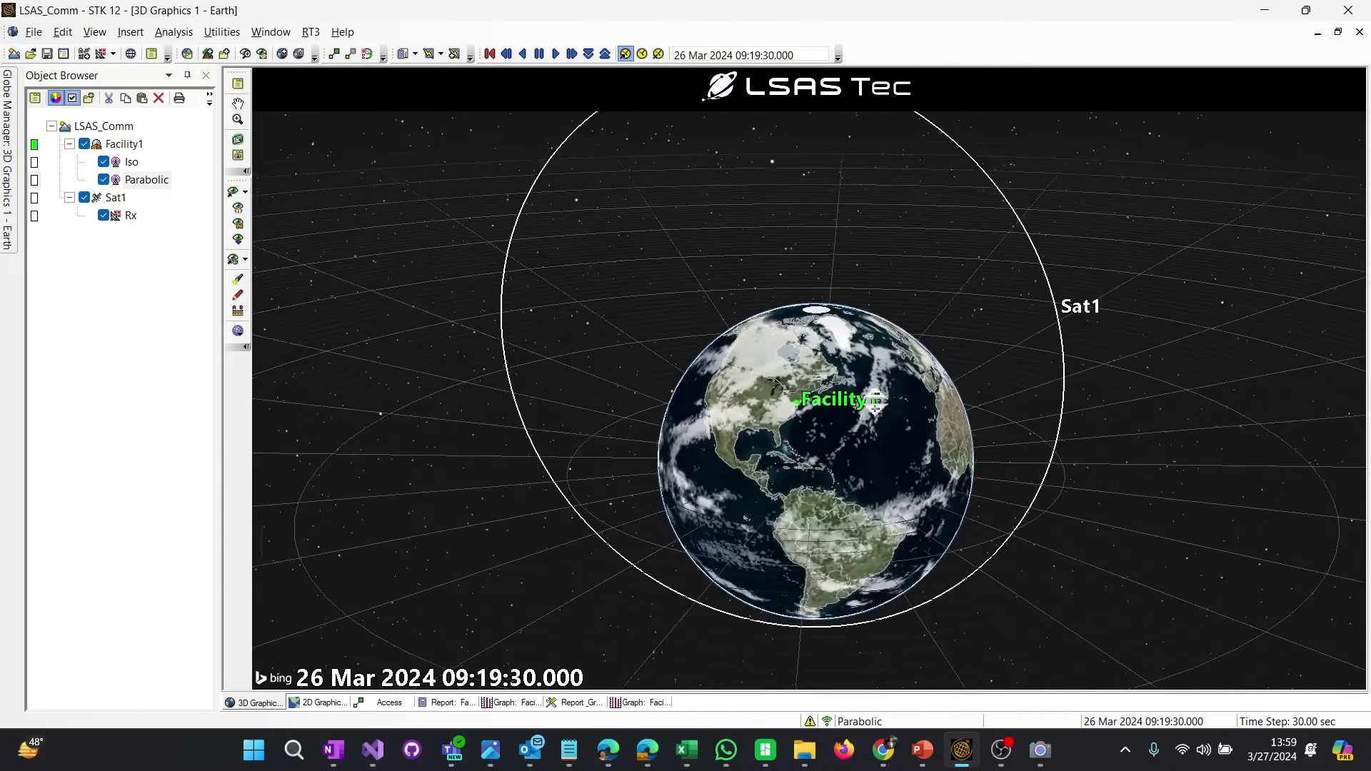
scroll(876, 407, up, 3)
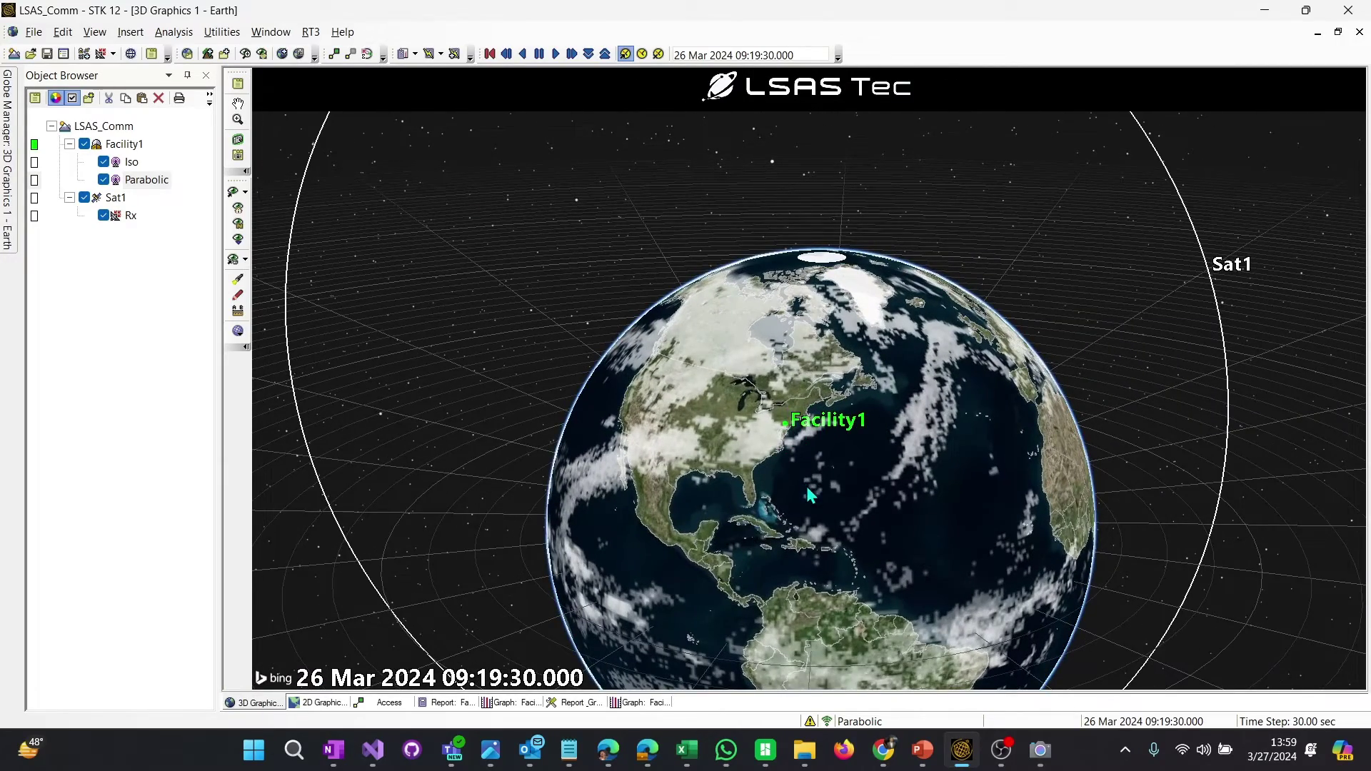
scroll(821, 492, down, 5)
right_click(152, 183)
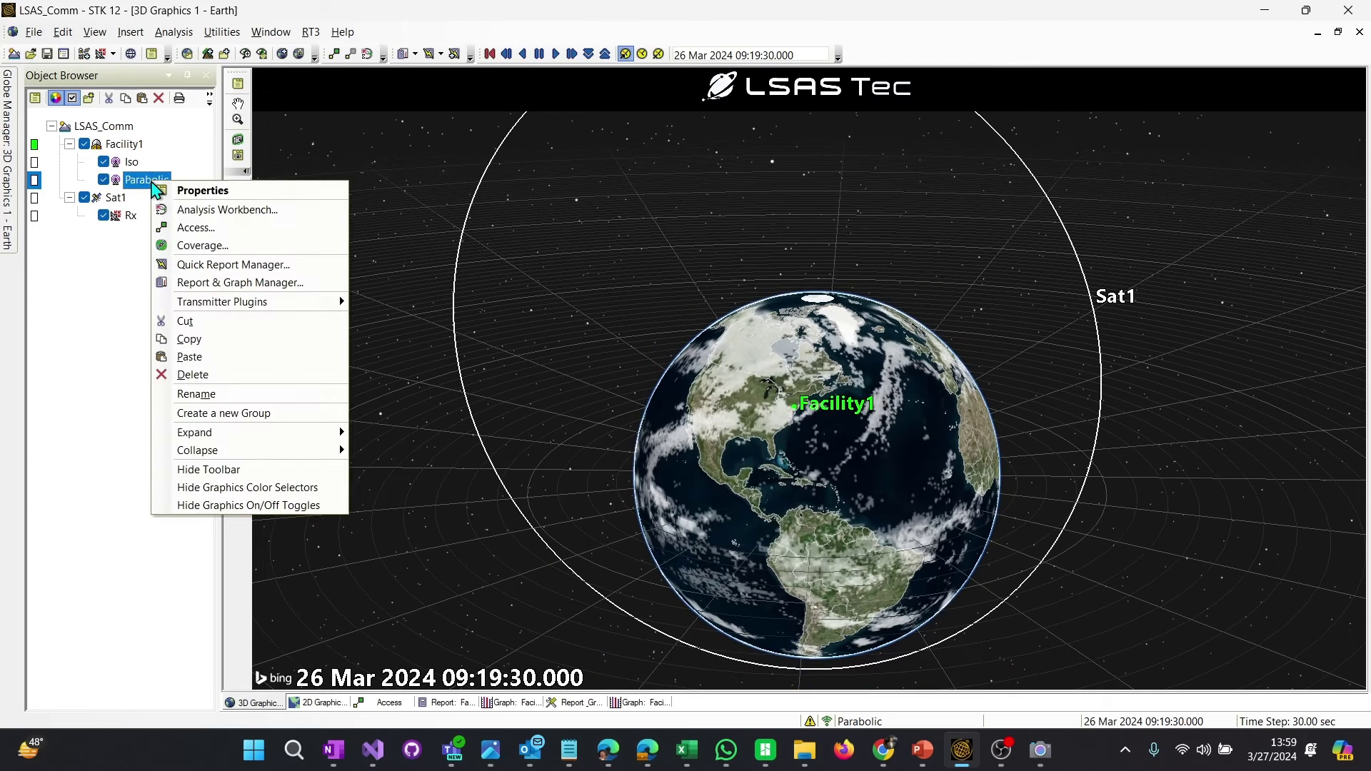
click(198, 230)
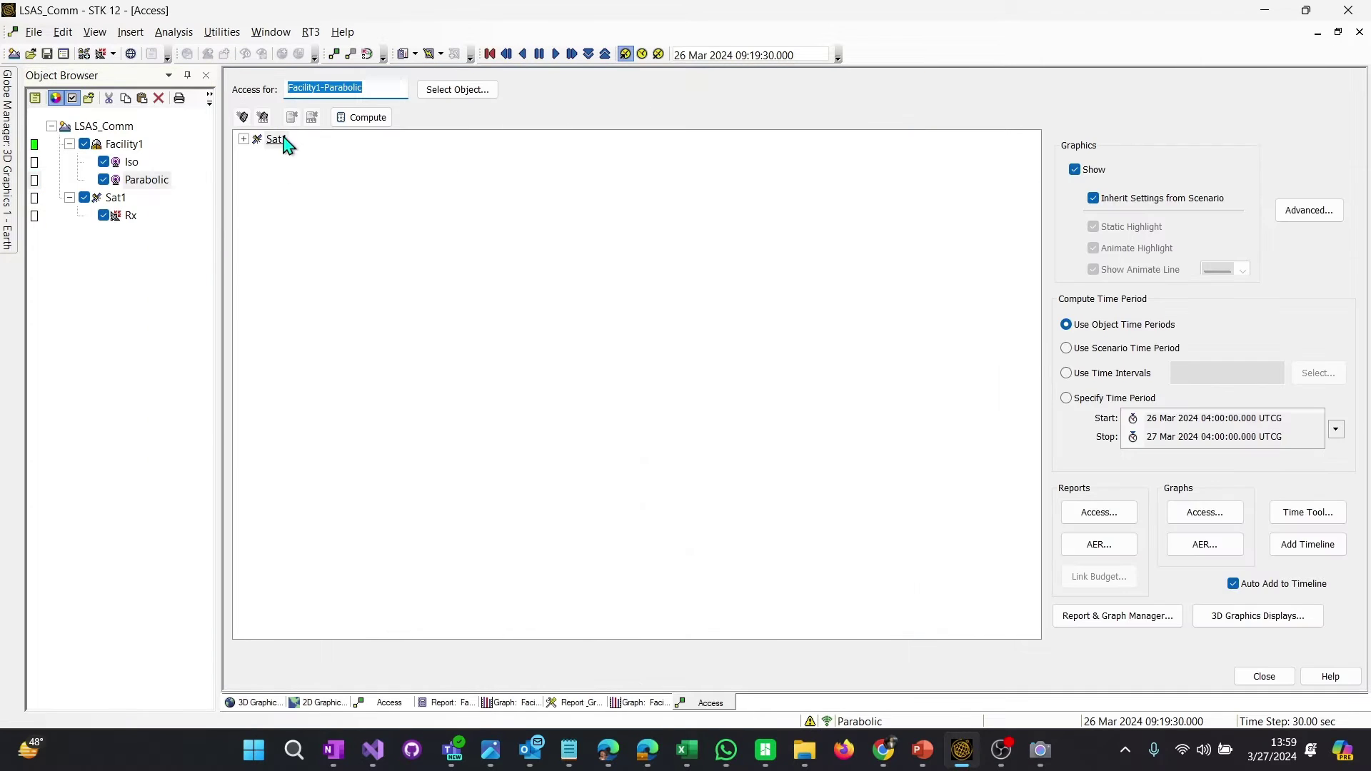
double_click(276, 140)
click(292, 157)
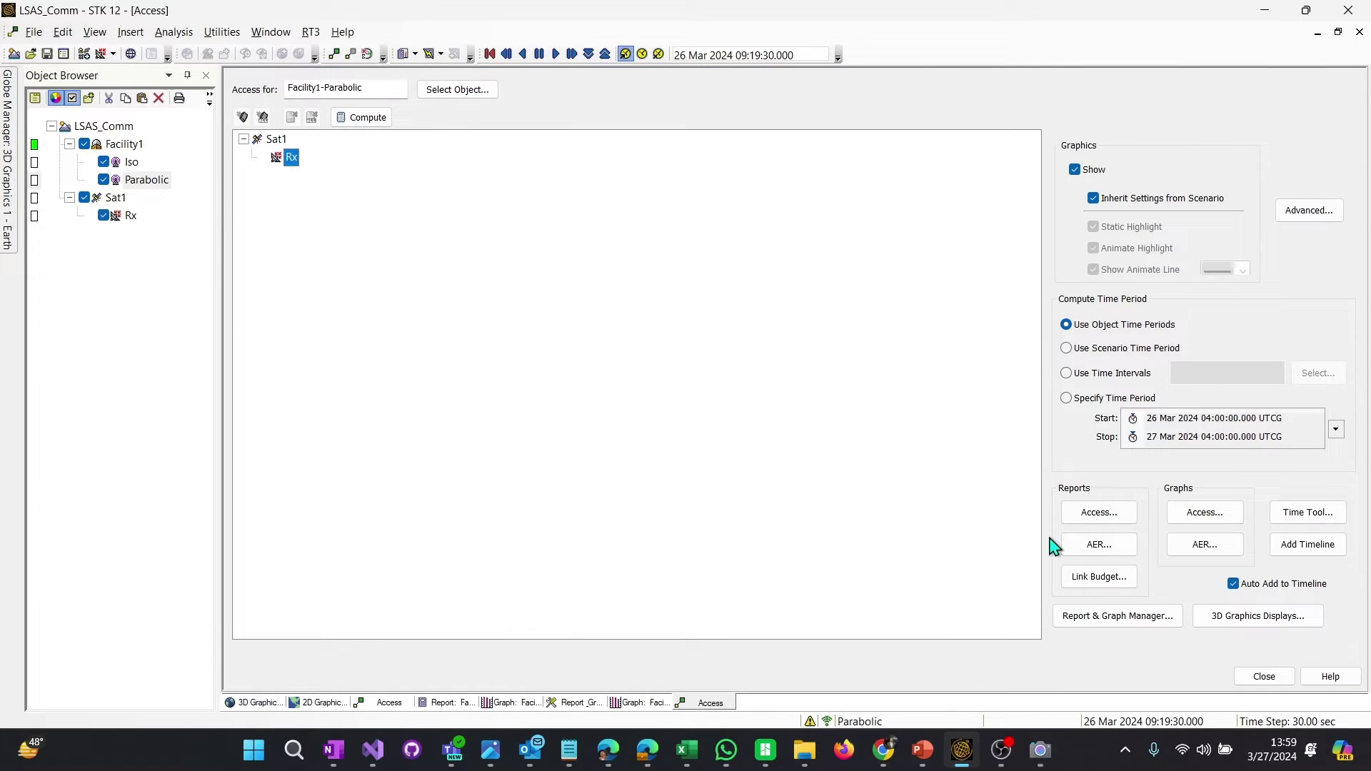
click(1120, 621)
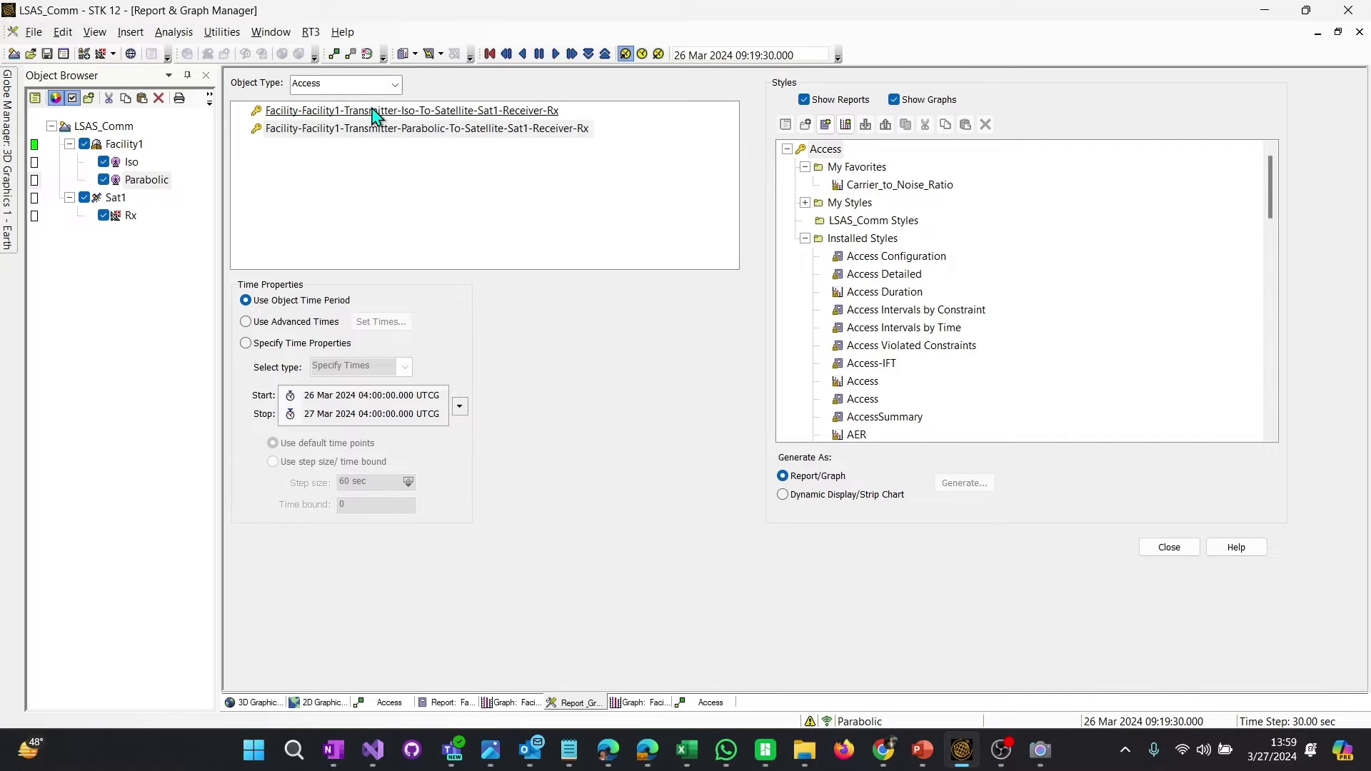
ctrl+click(323, 114)
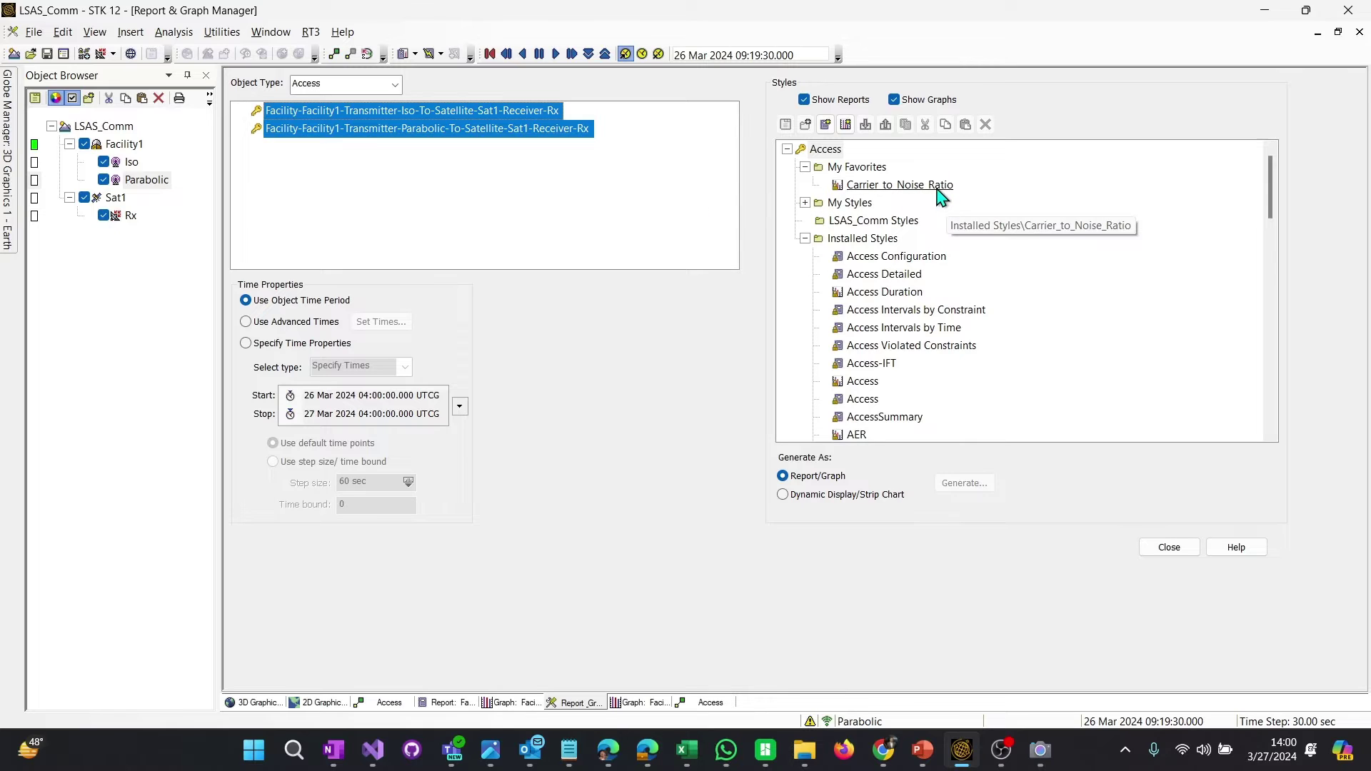
- Graph Carrier_to_Noise_Ratio for the Iso-to-Rx and Parabolic-to-Rx links and open the menu at the peak
double_click(900, 185)
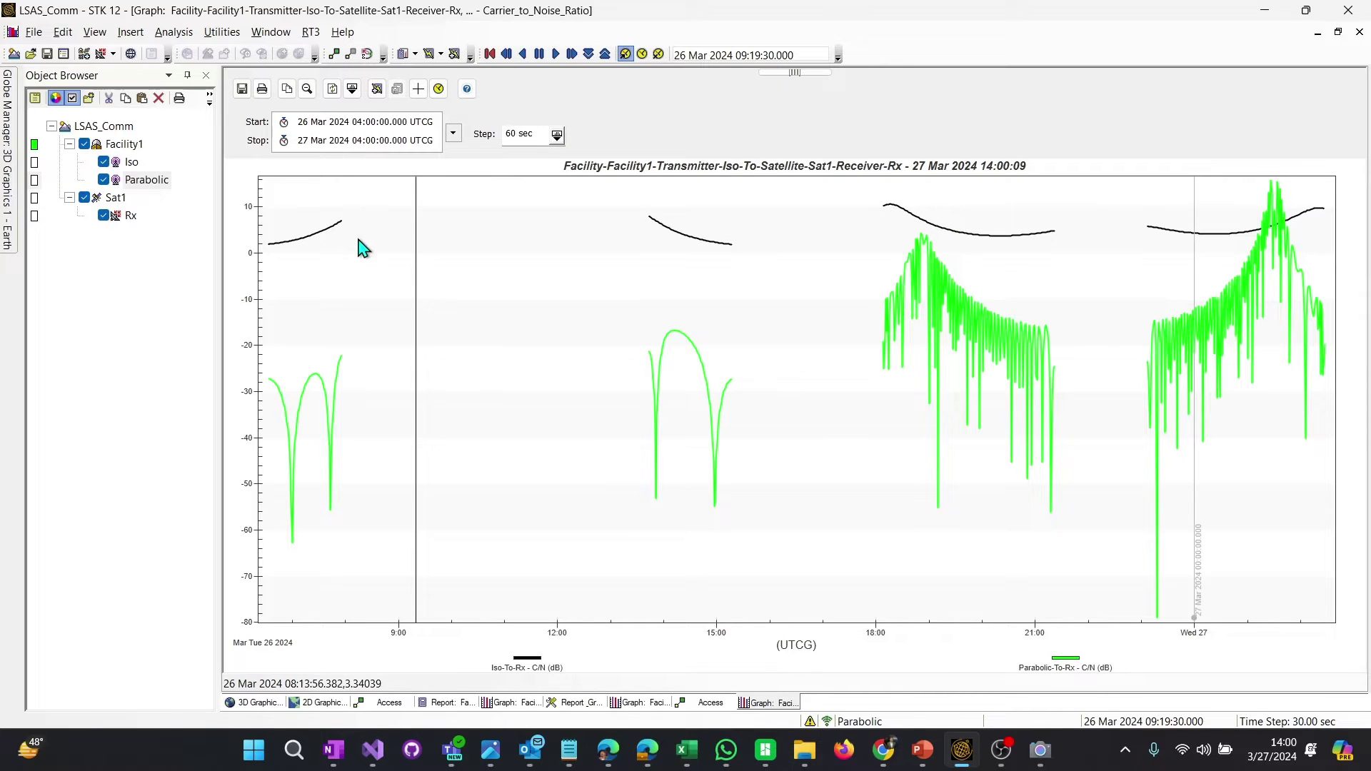
mouse_move(306, 243)
mouse_move(315, 384)
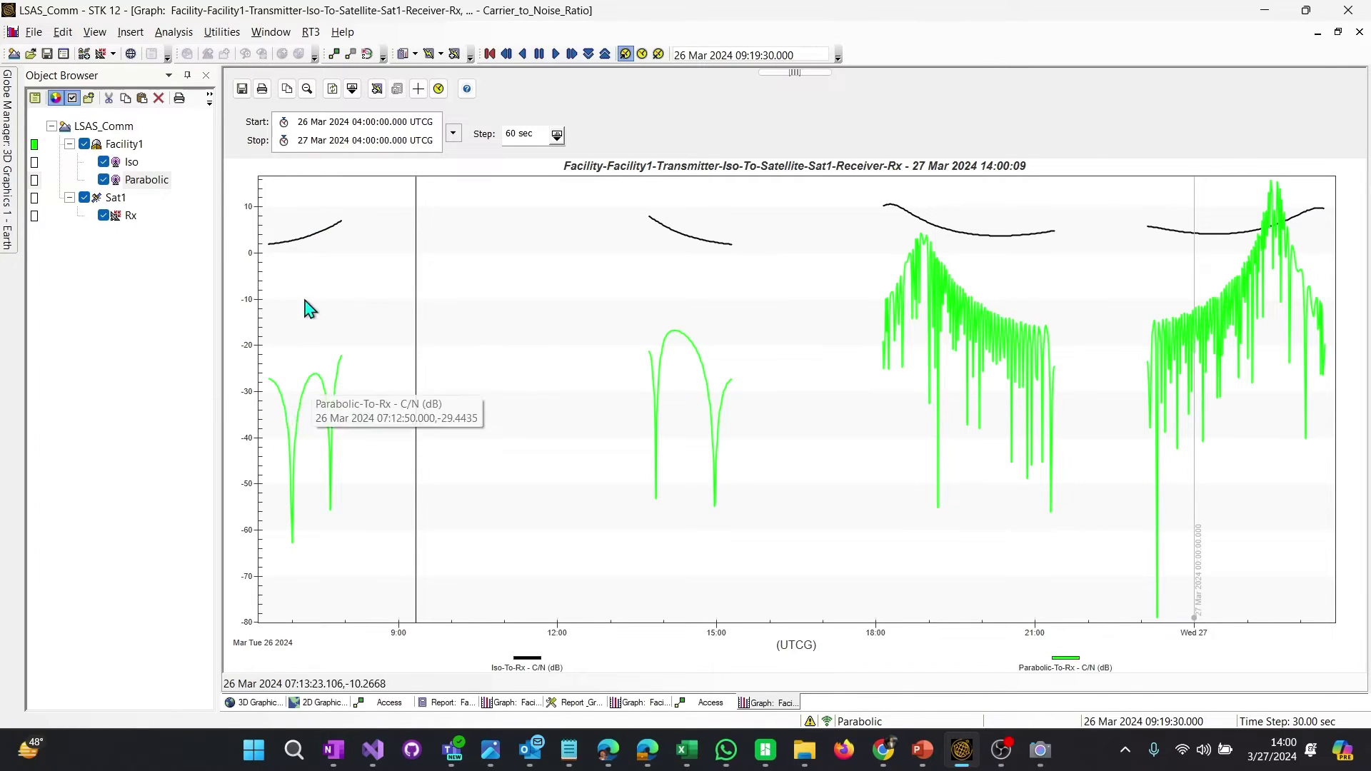
mouse_move(1278, 295)
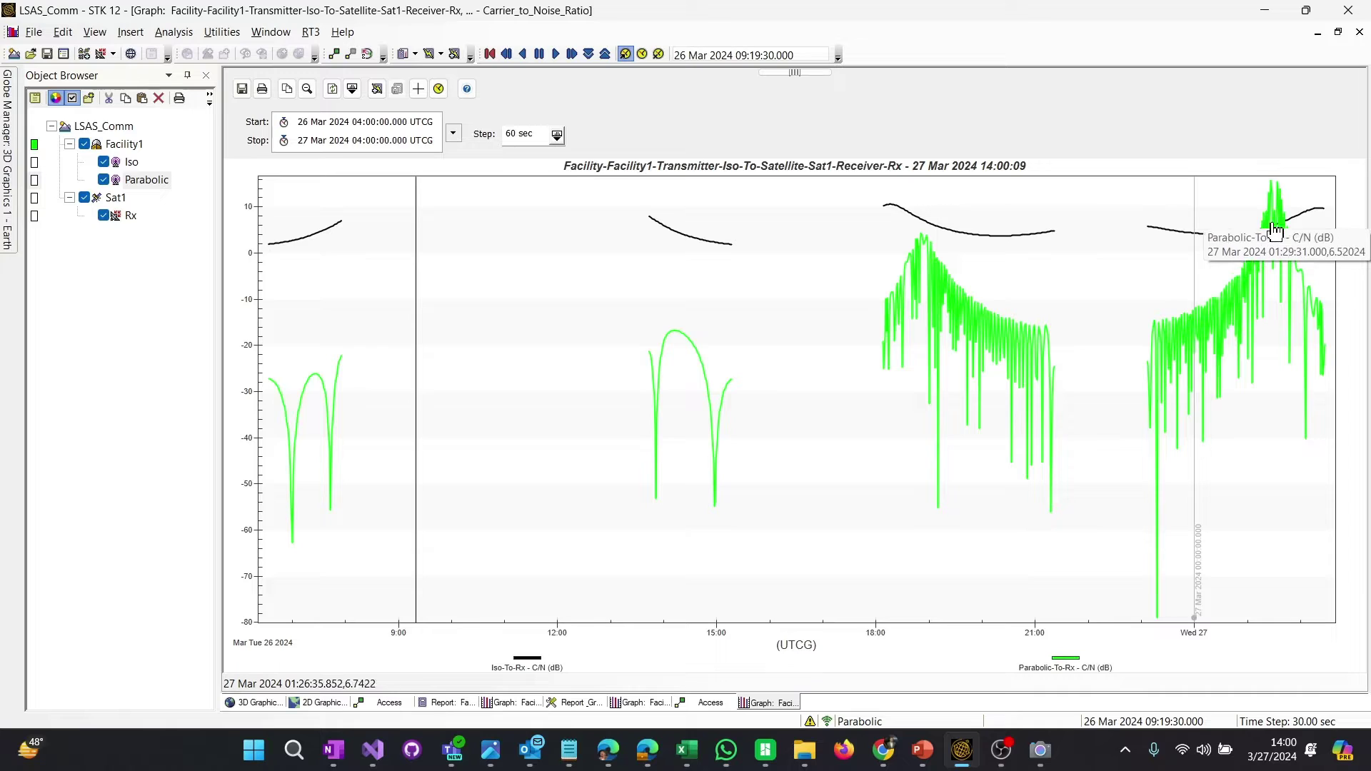
right_click(1275, 197)
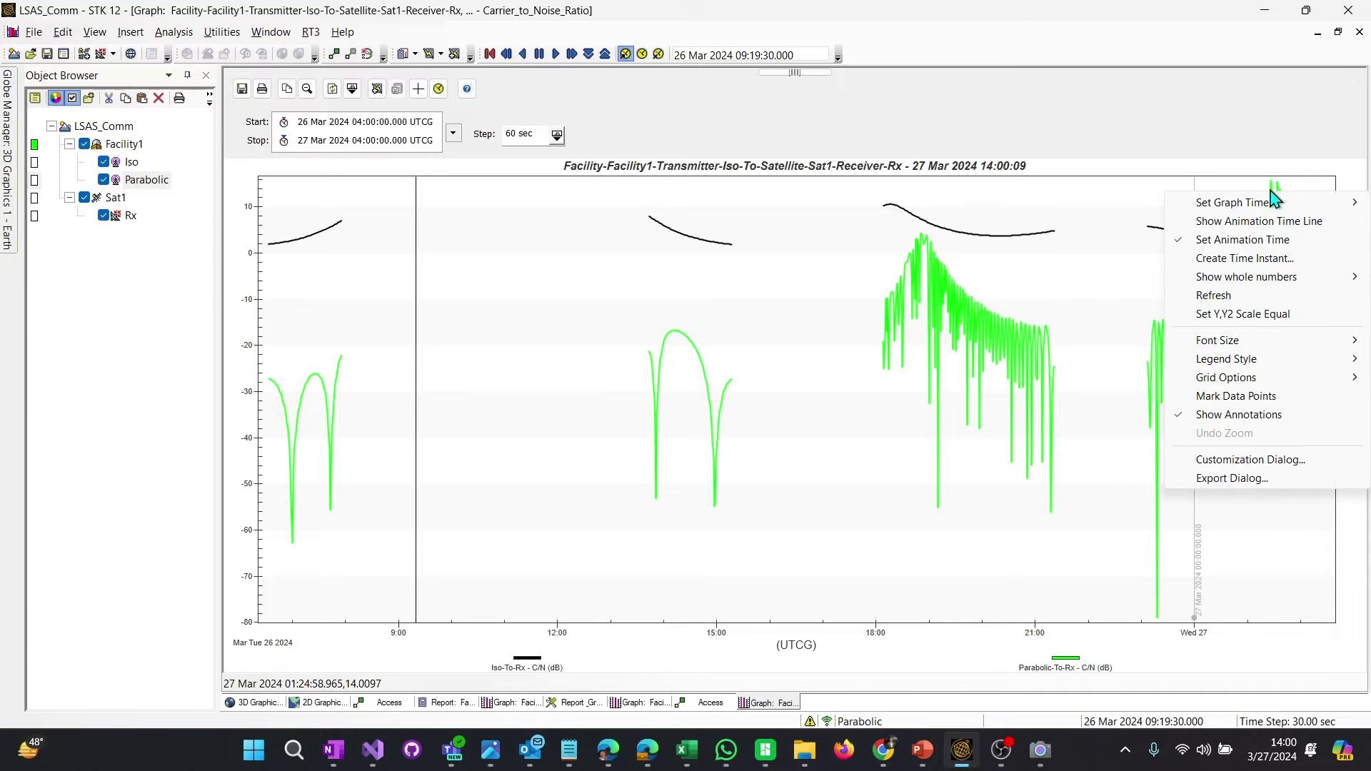
- Zoom the C/N graph onto the peak, recompute at a 1 sec step, and set animation time to 01:26:44
click(1243, 240)
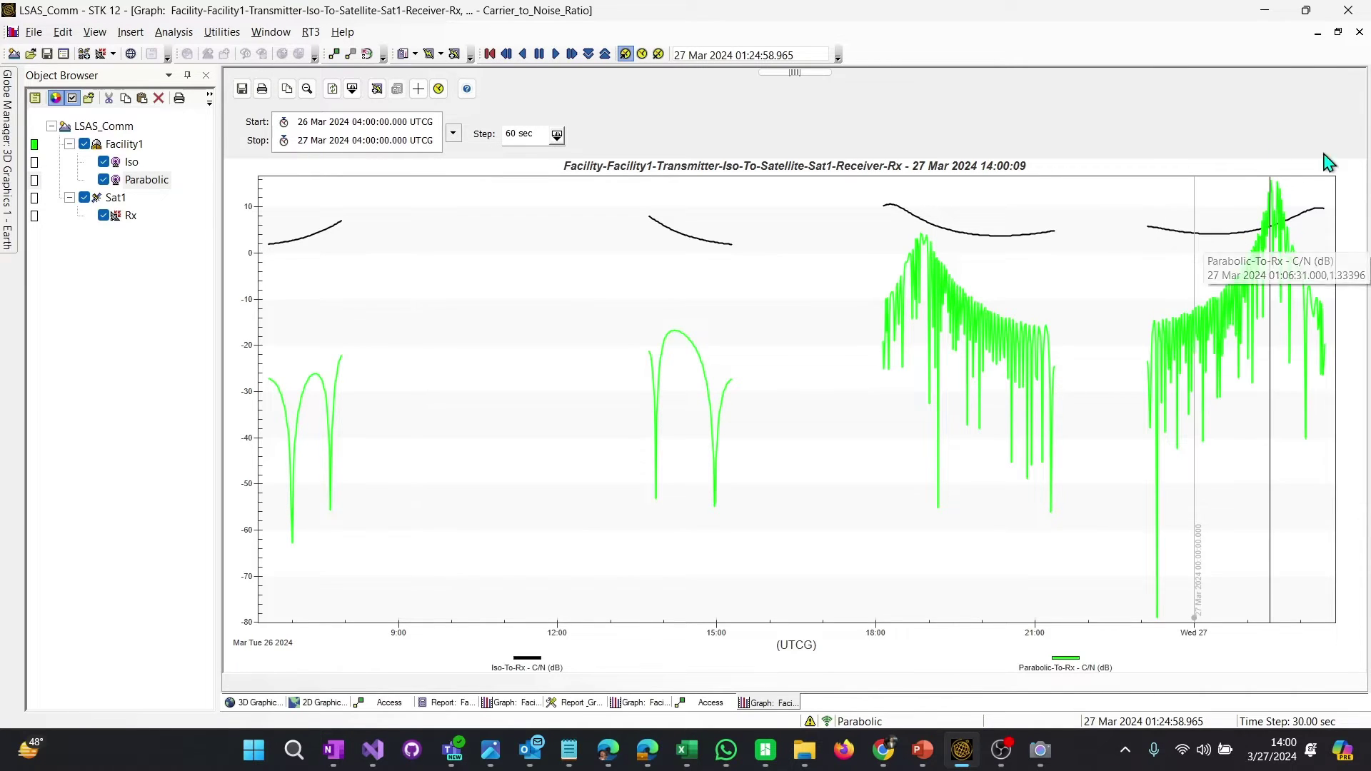
drag(1238, 178, 1309, 267)
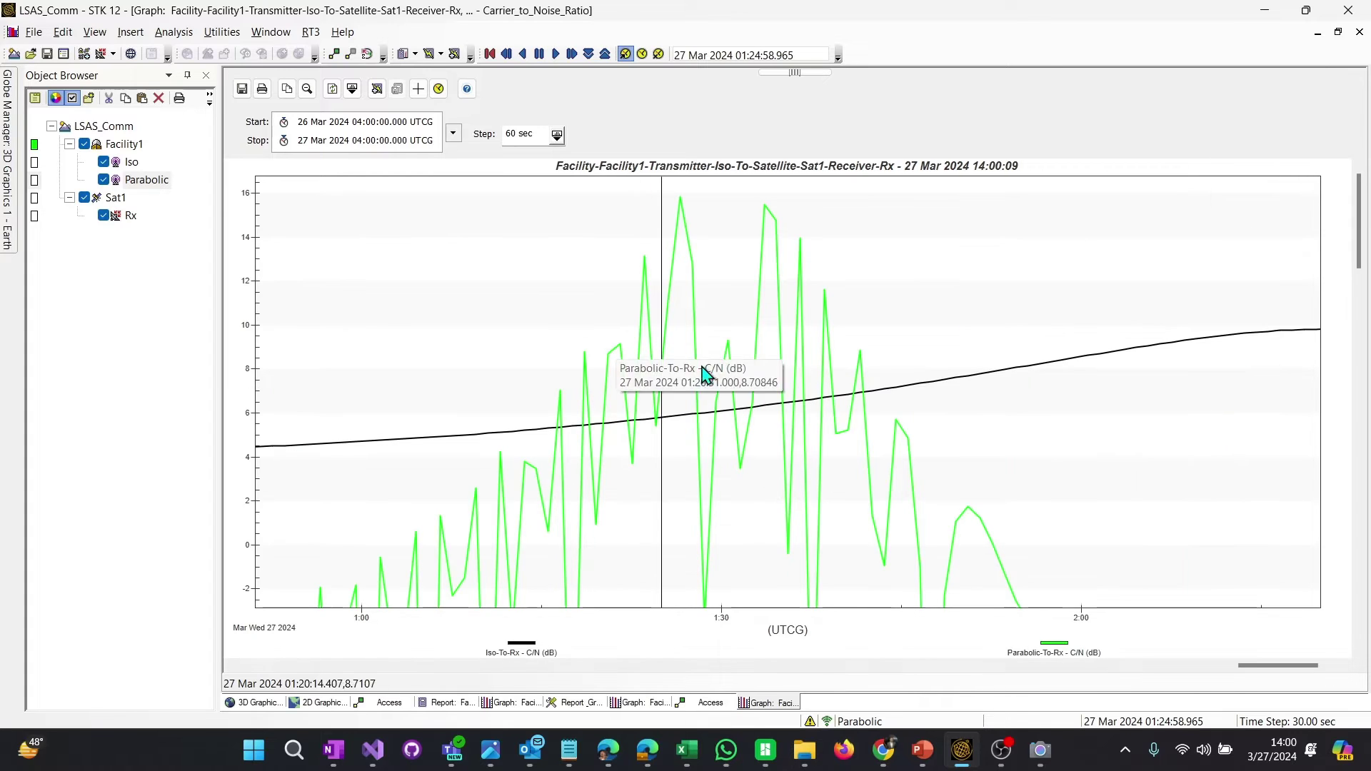
double_click(515, 134)
text(1)
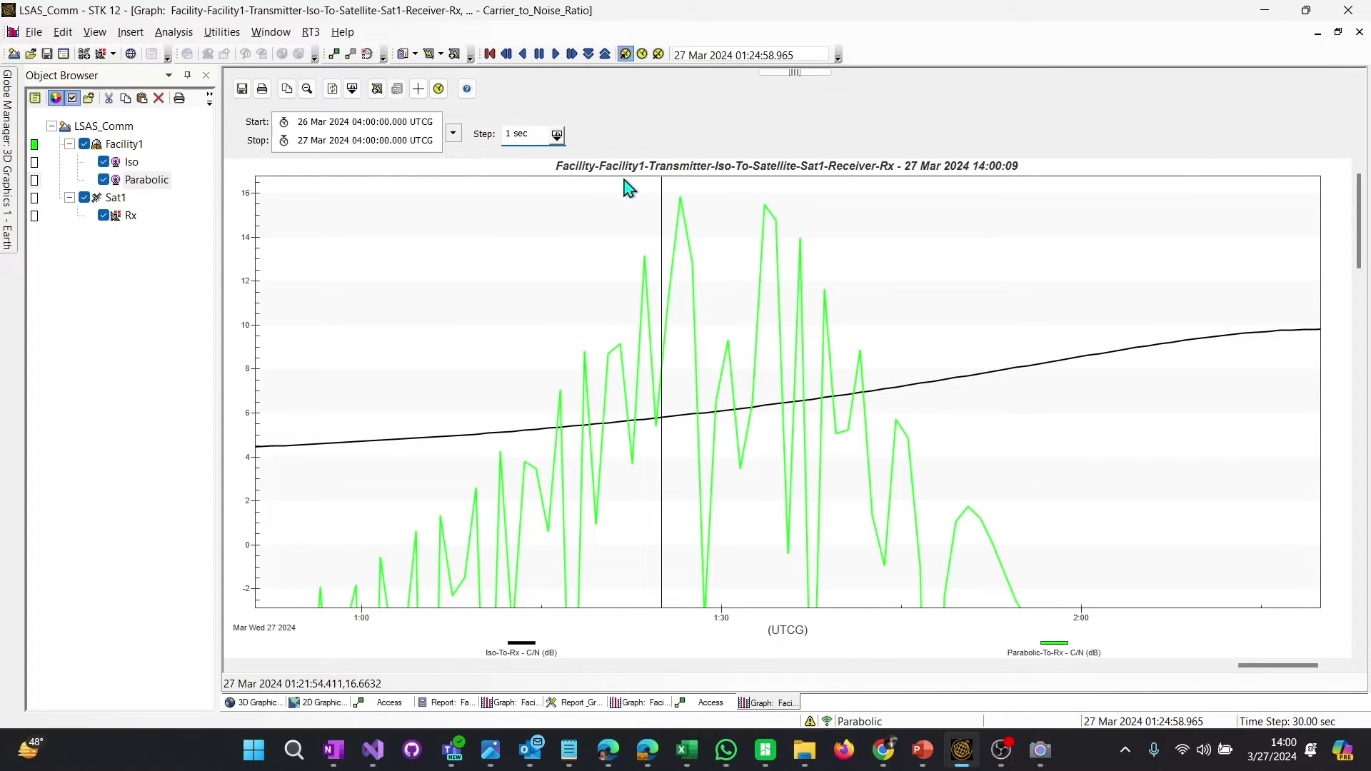
key(Return)
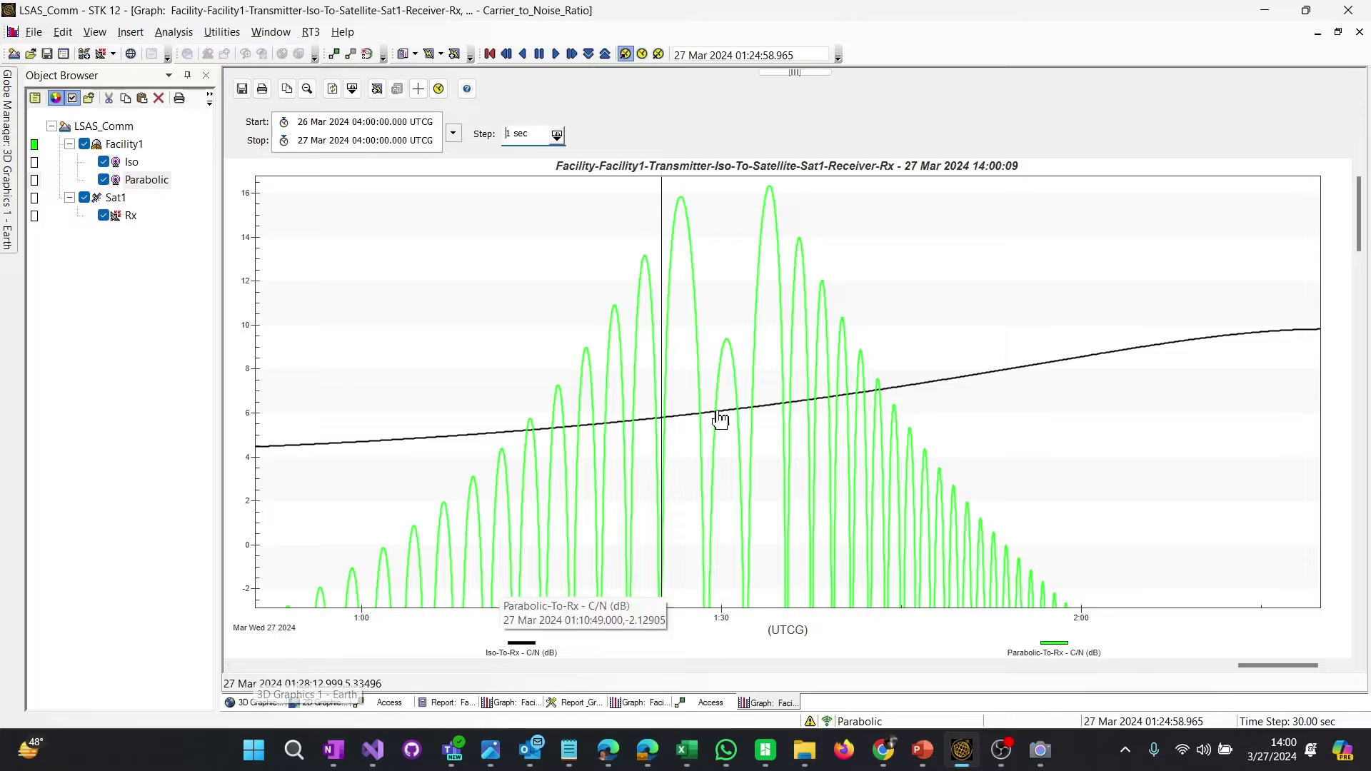
right_click(684, 210)
click(733, 244)
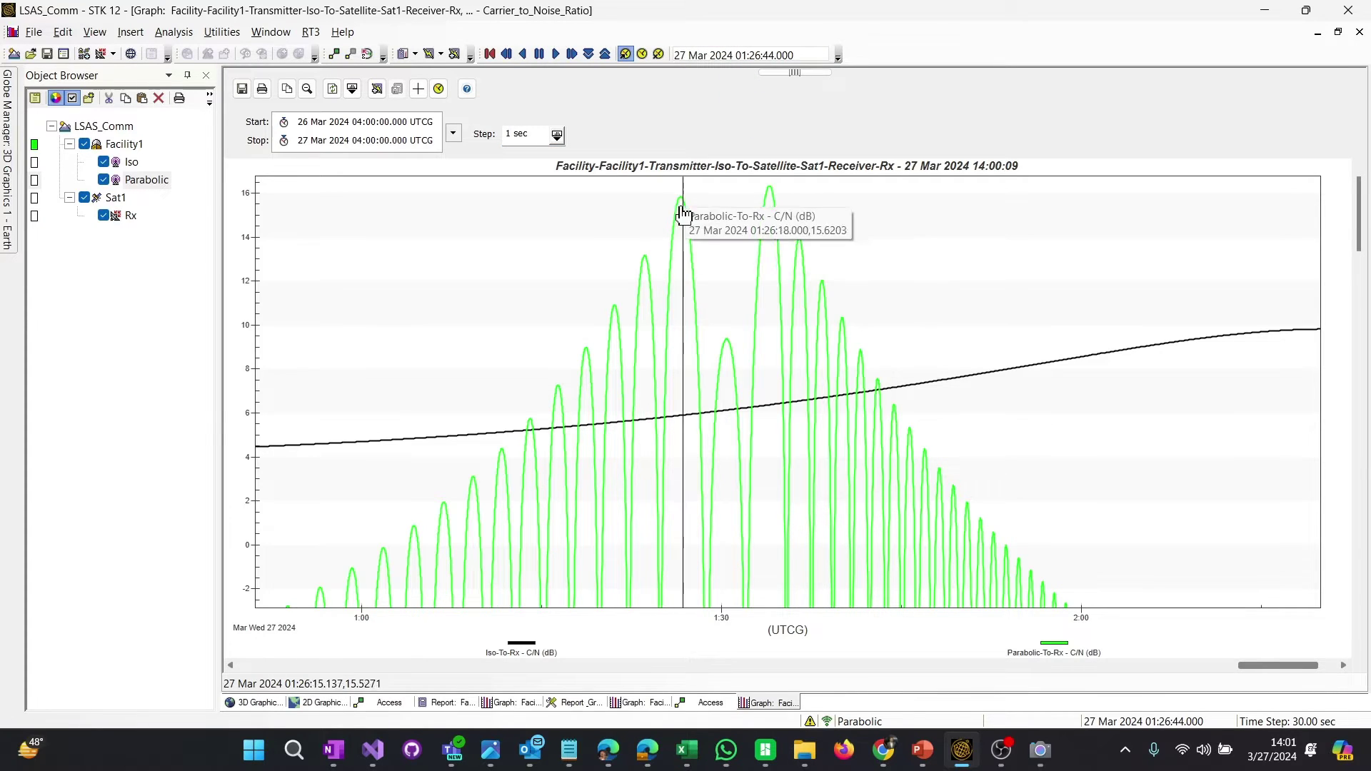
click(258, 706)
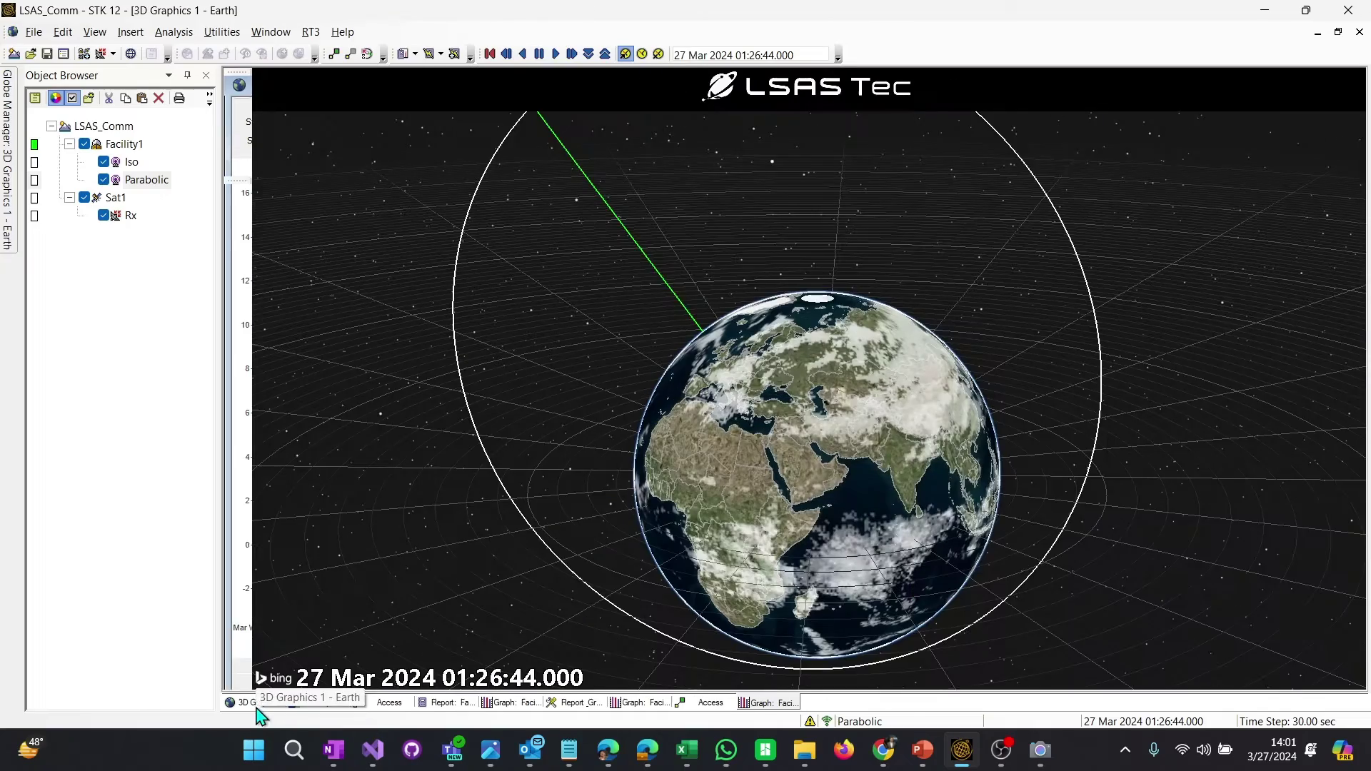
drag(539, 456, 949, 474)
right_click(133, 145)
click(179, 175)
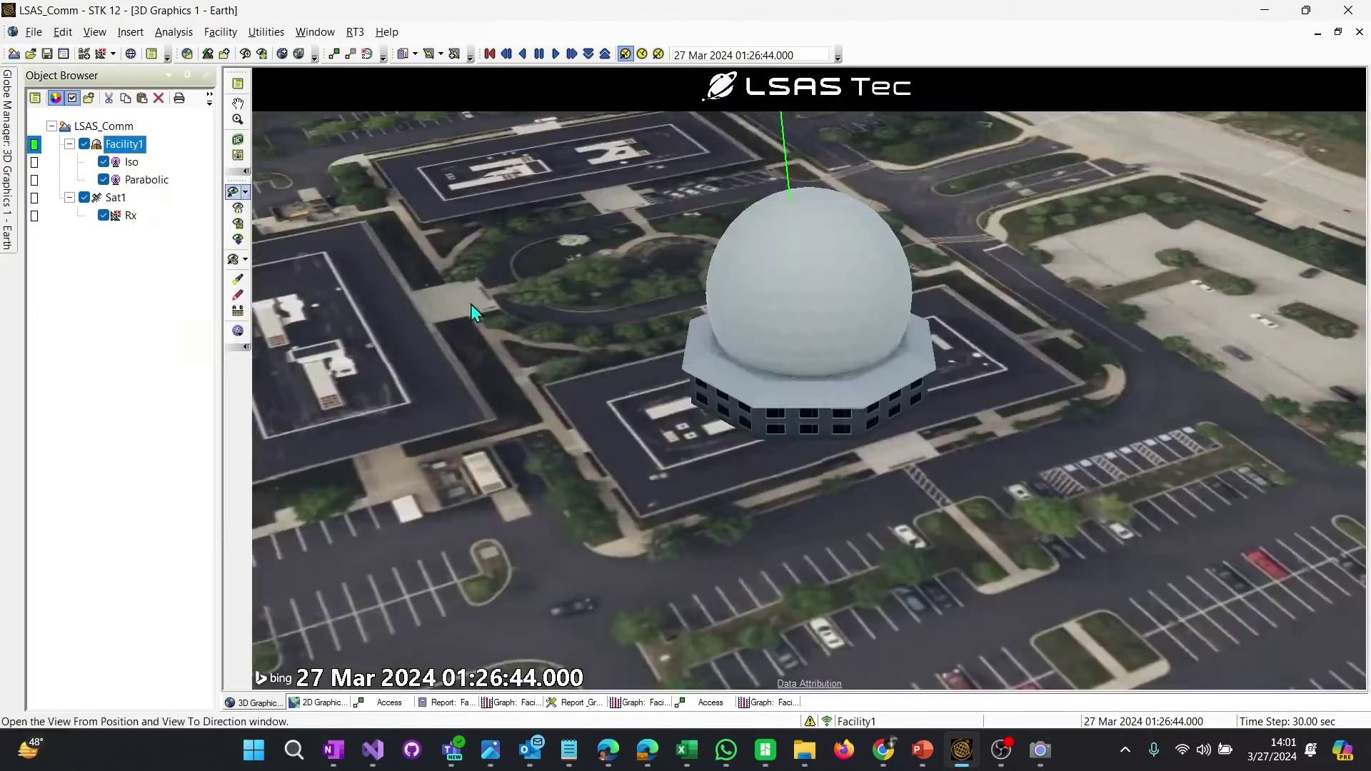
scroll(800, 450, down, 5)
drag(811, 481, 728, 336)
scroll(781, 312, up, 3)
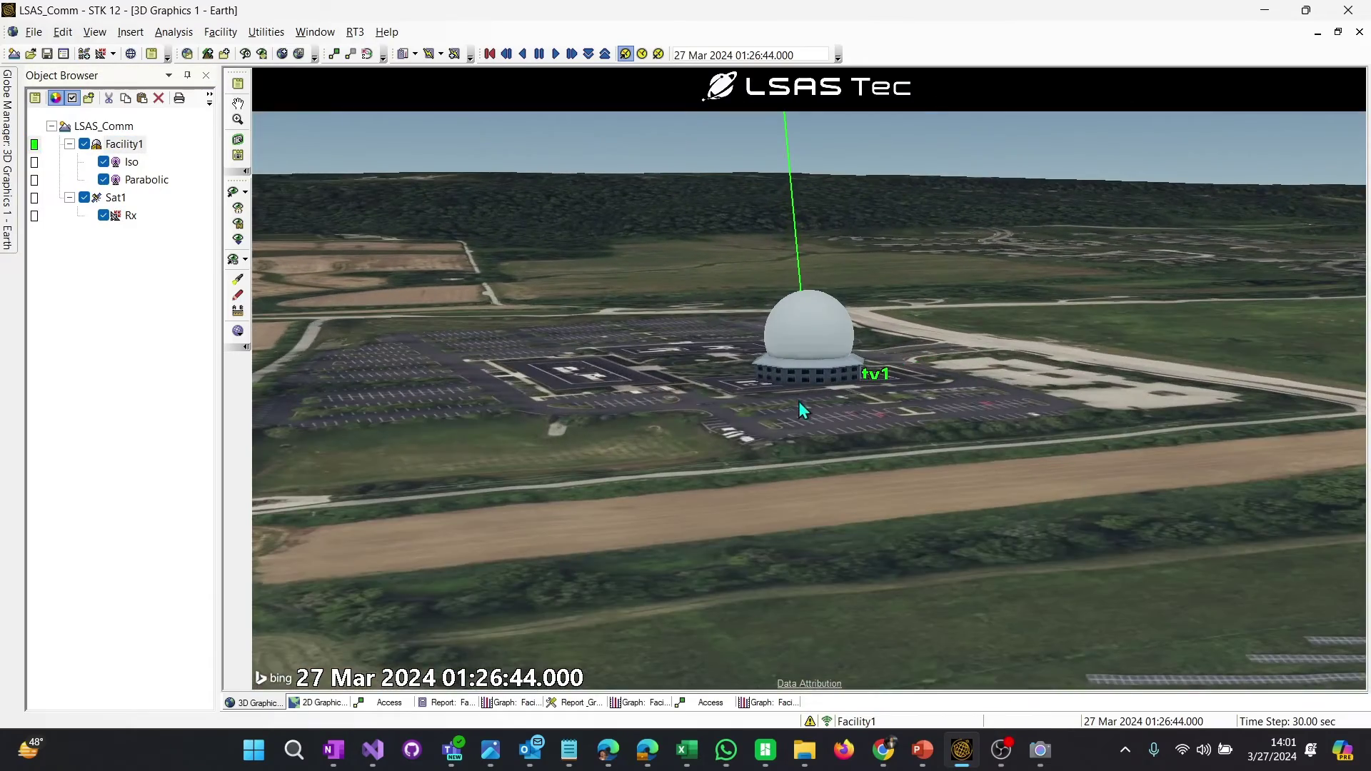
drag(801, 405, 778, 556)
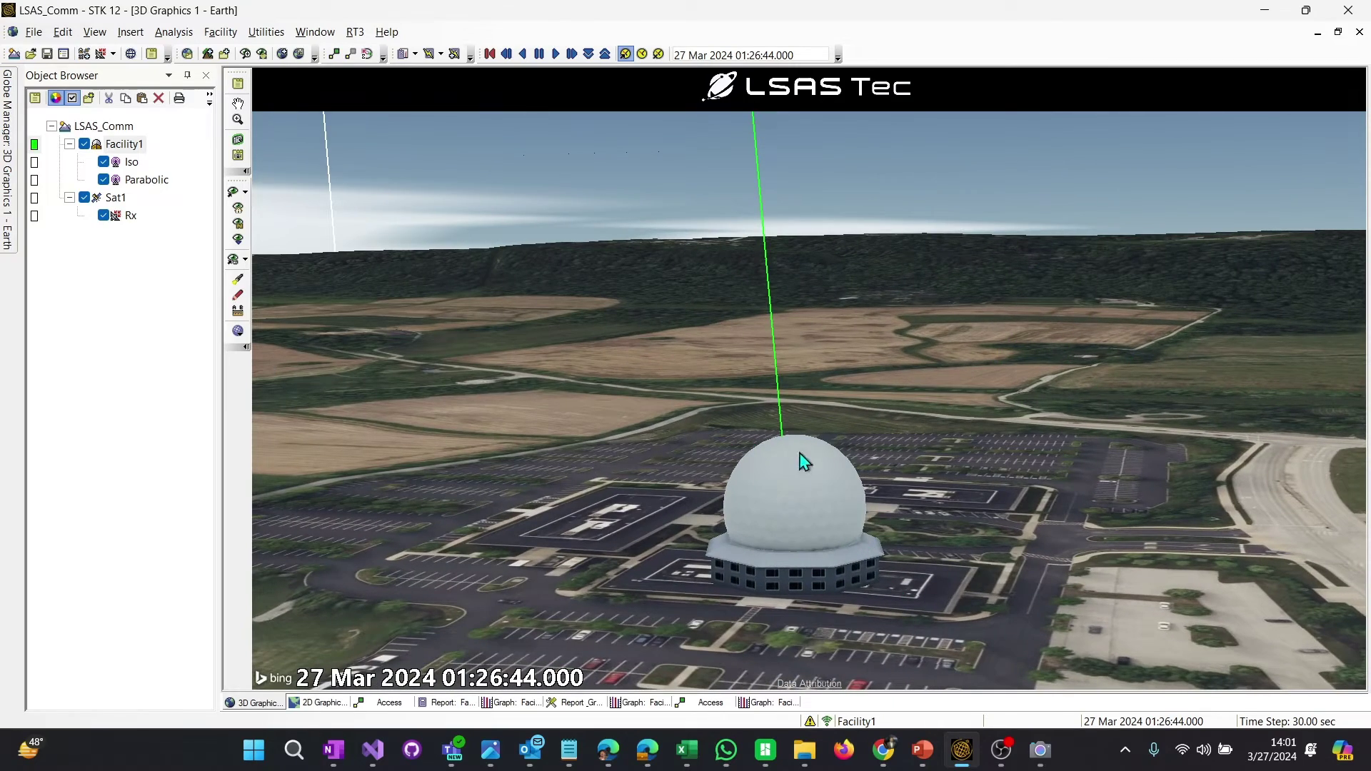
drag(937, 486, 745, 530)
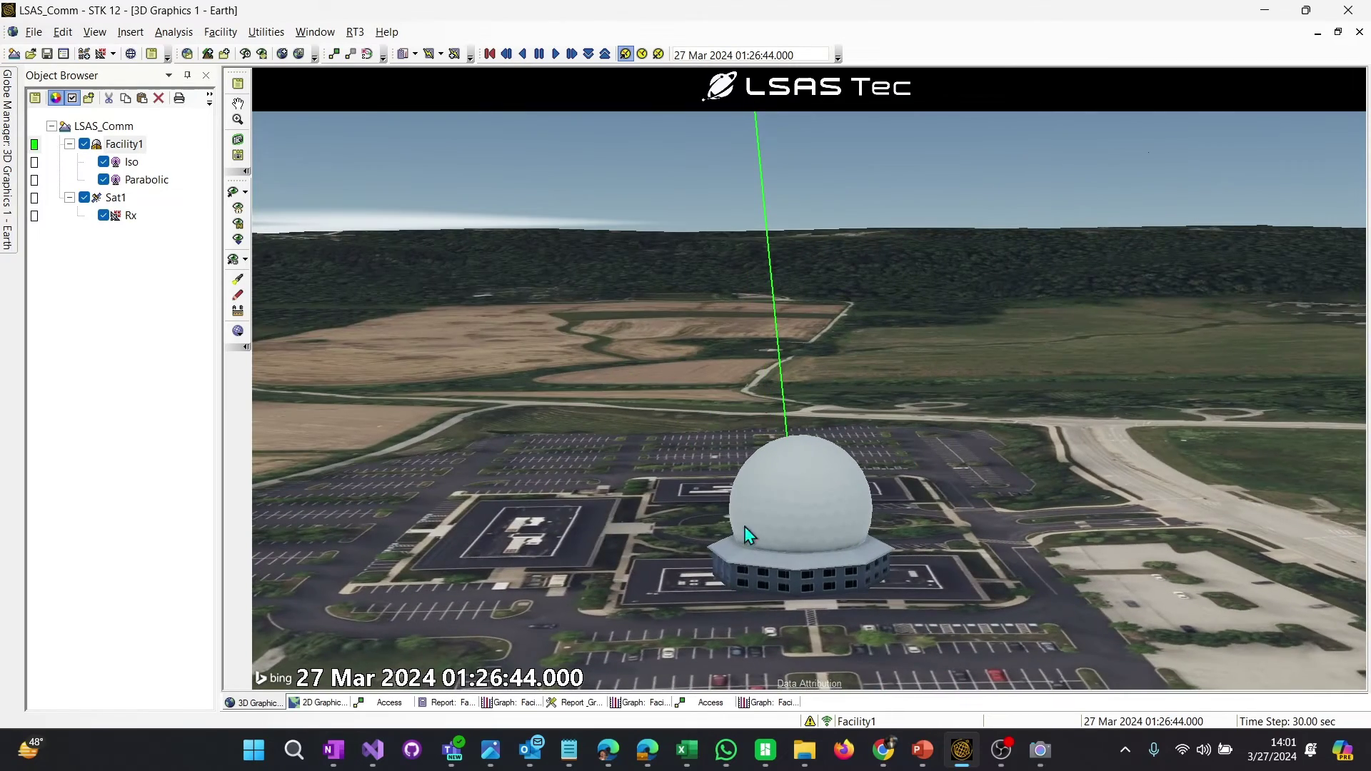
- Show Parabolic's gain volume with Elevation Stop 180 deg and 1 deg azimuth resolution, and apply
double_click(149, 181)
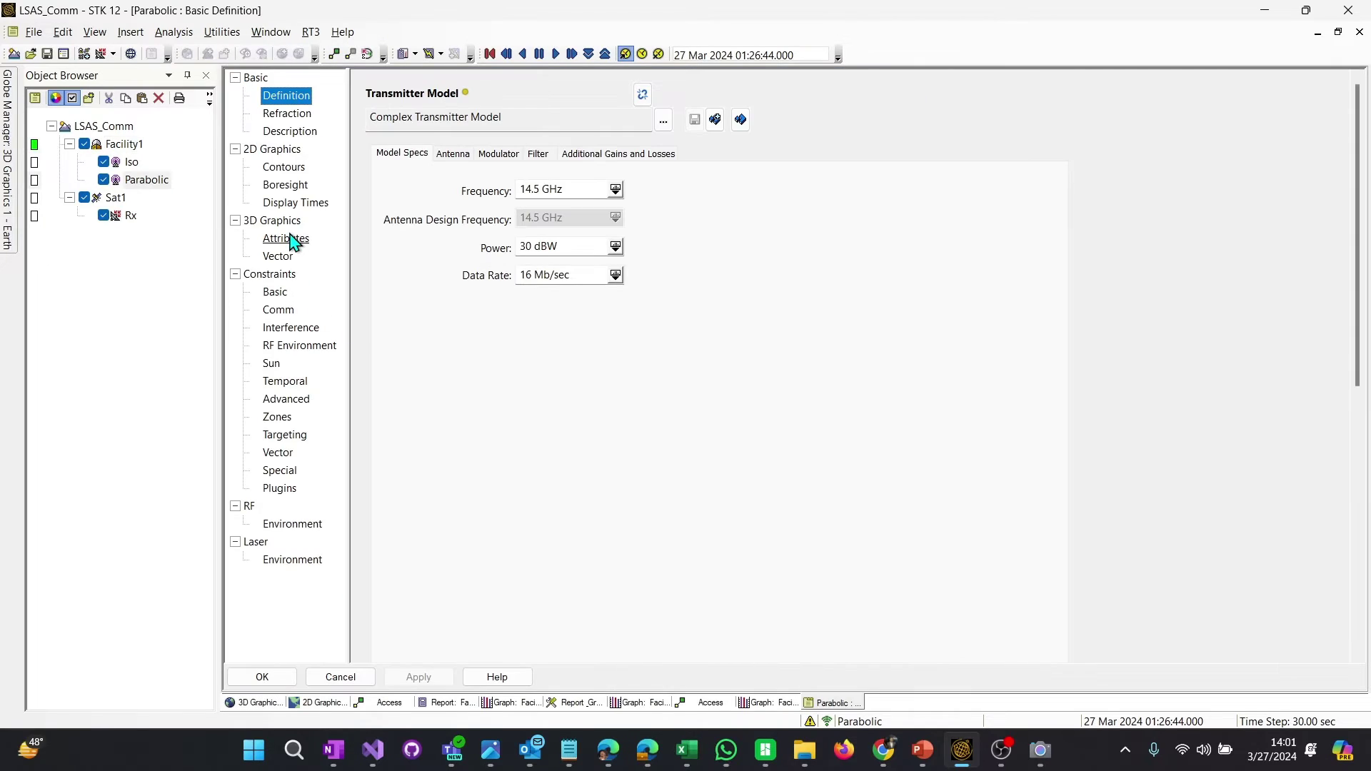
click(287, 243)
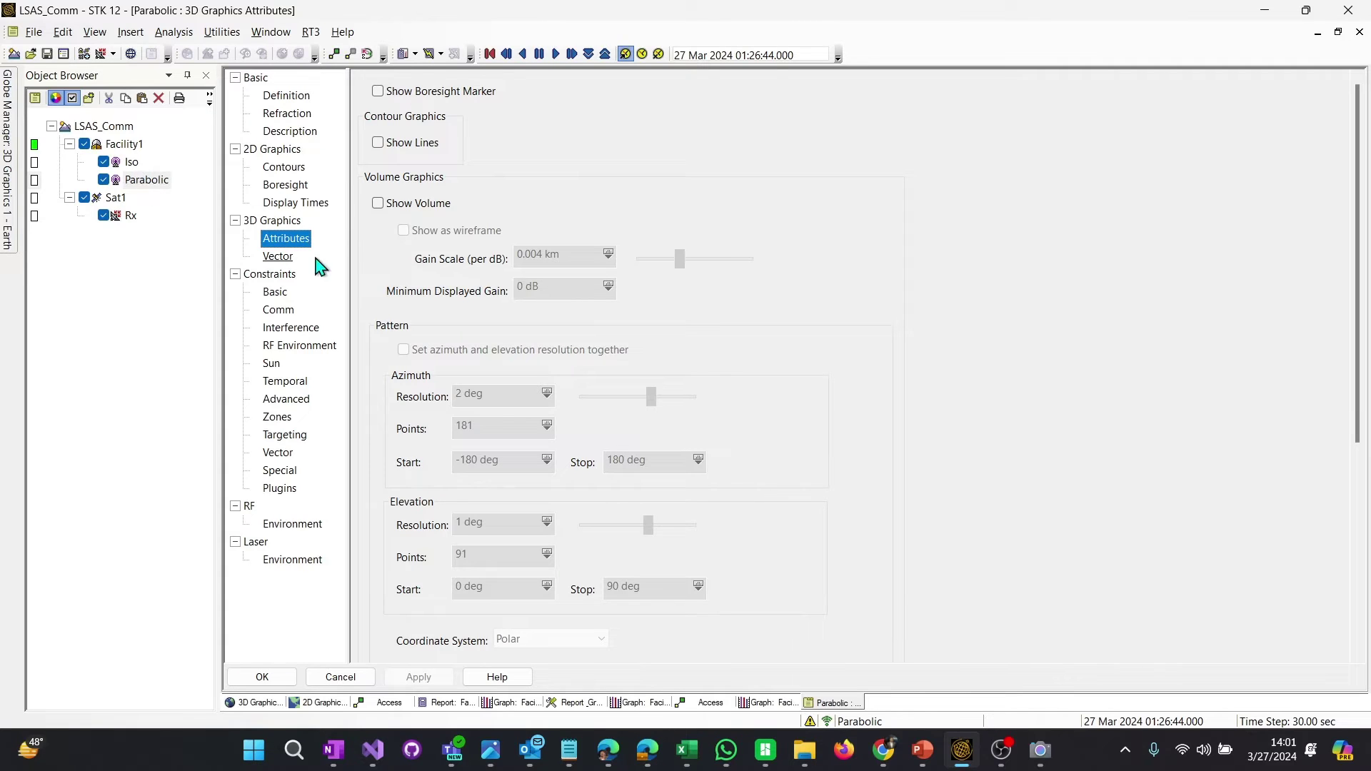
click(423, 205)
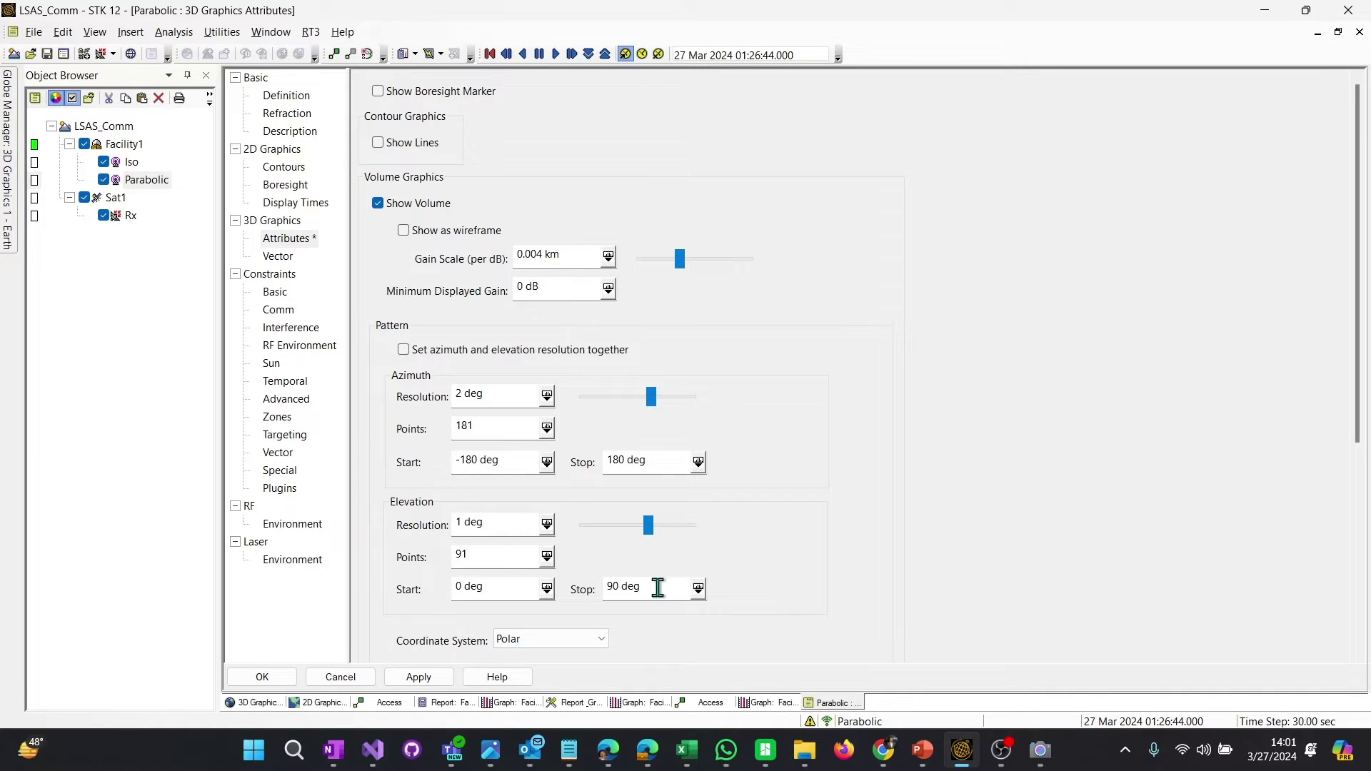
drag(658, 587, 544, 603)
text(180)
key(Tab)
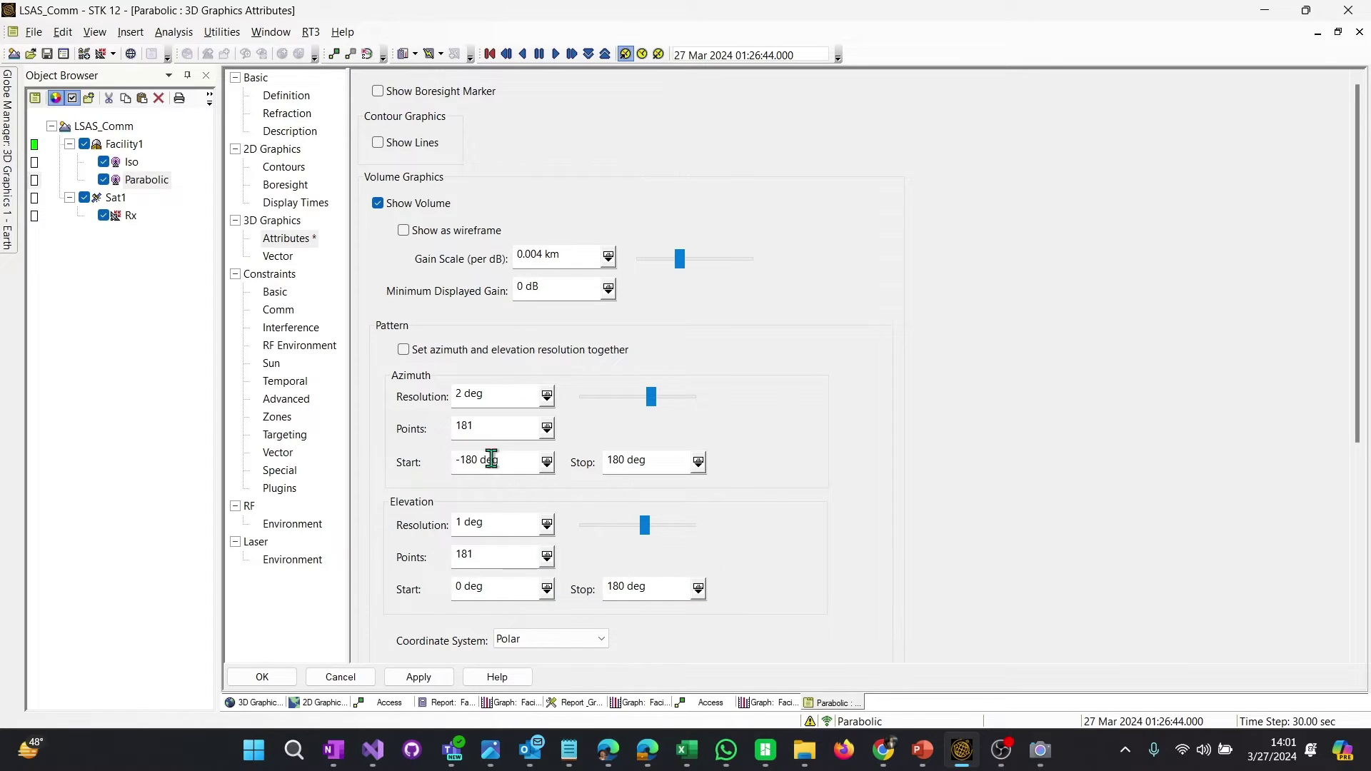
double_click(462, 397)
text(1)
double_click(488, 393)
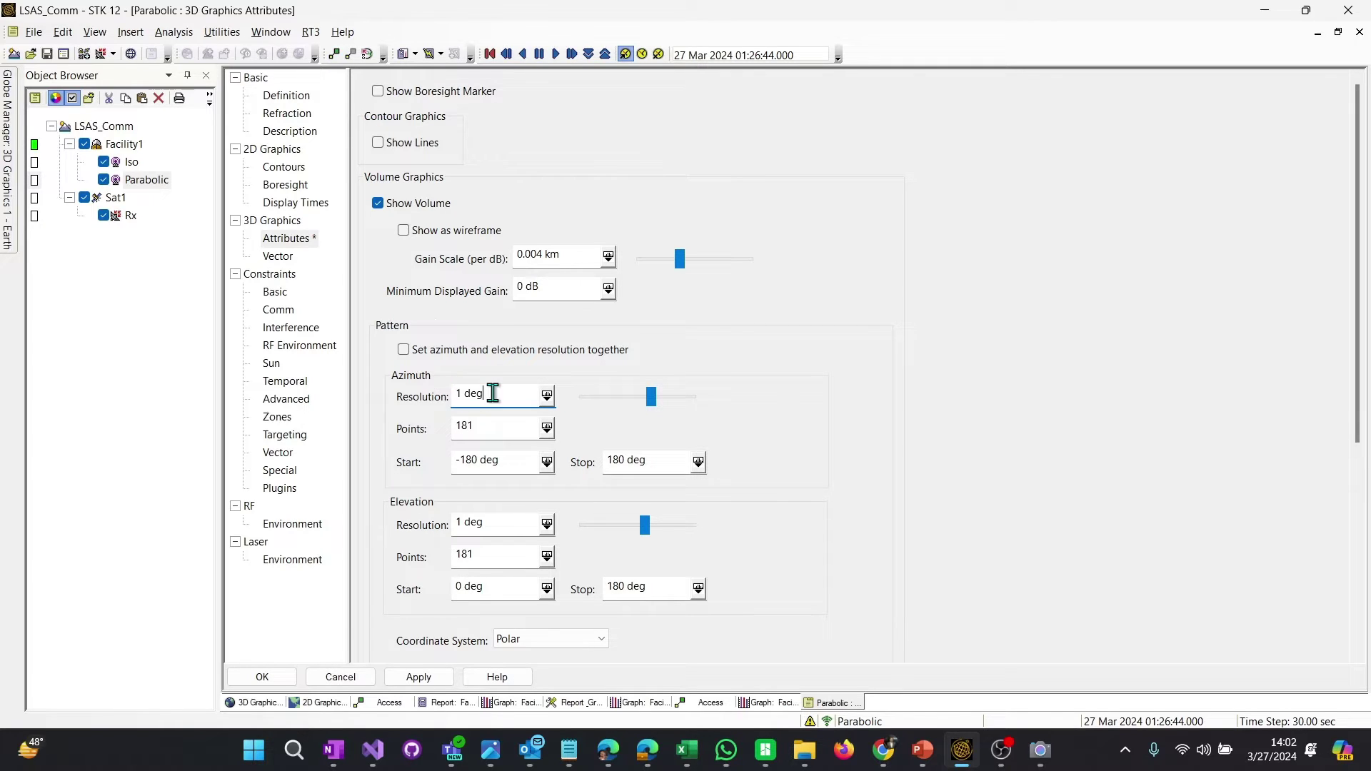
click(435, 677)
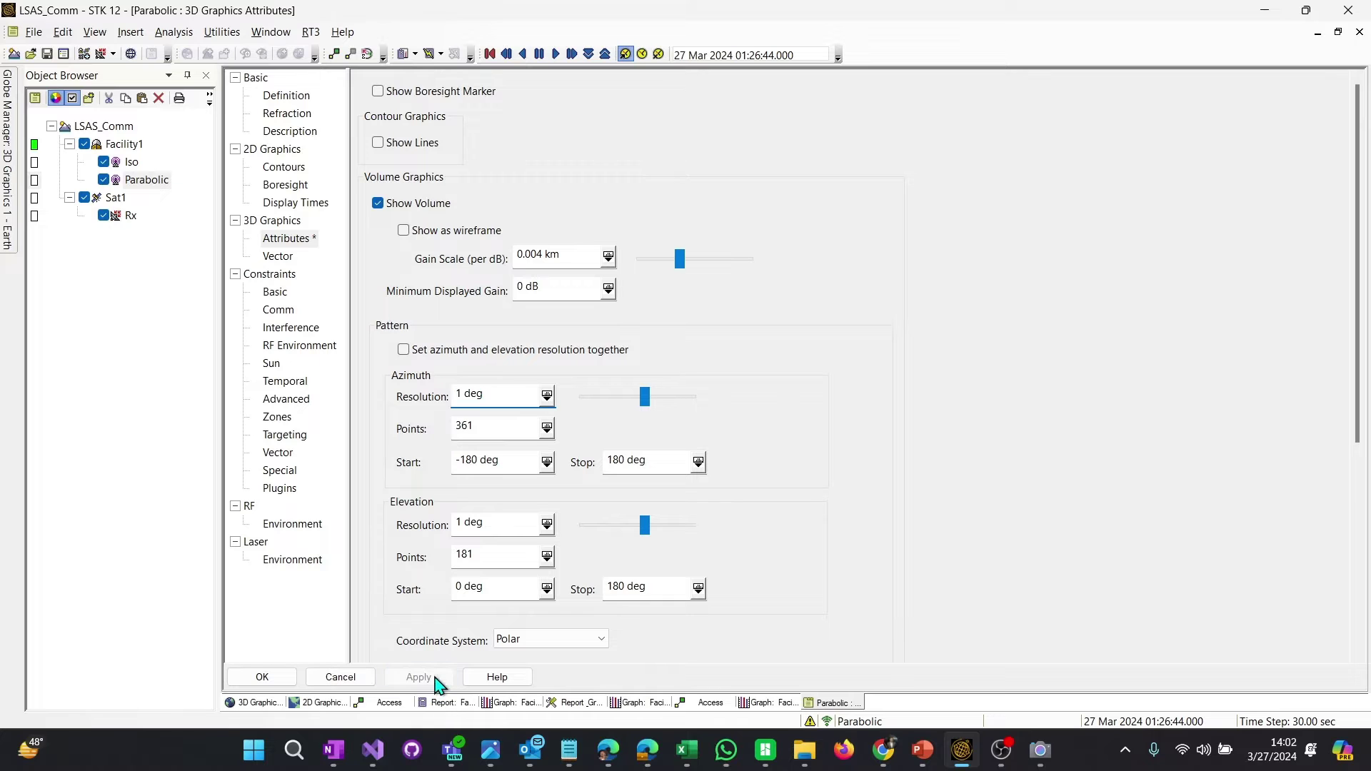
- Orbit and tilt the 3D Earth view to inspect Parabolic's red-to-cyan gain beam above Facility1's dome
click(254, 703)
drag(720, 371, 785, 450)
right_drag(786, 450, 805, 247)
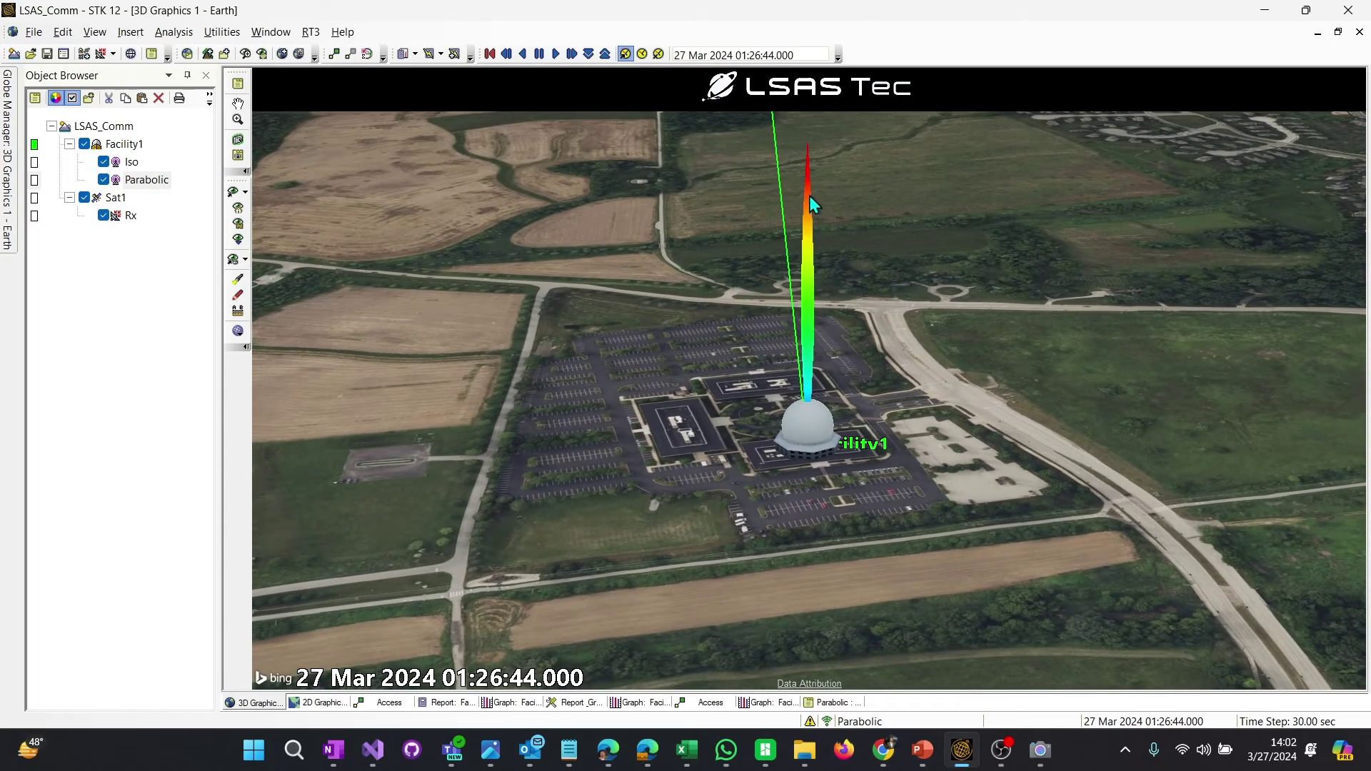
drag(812, 157, 817, 149)
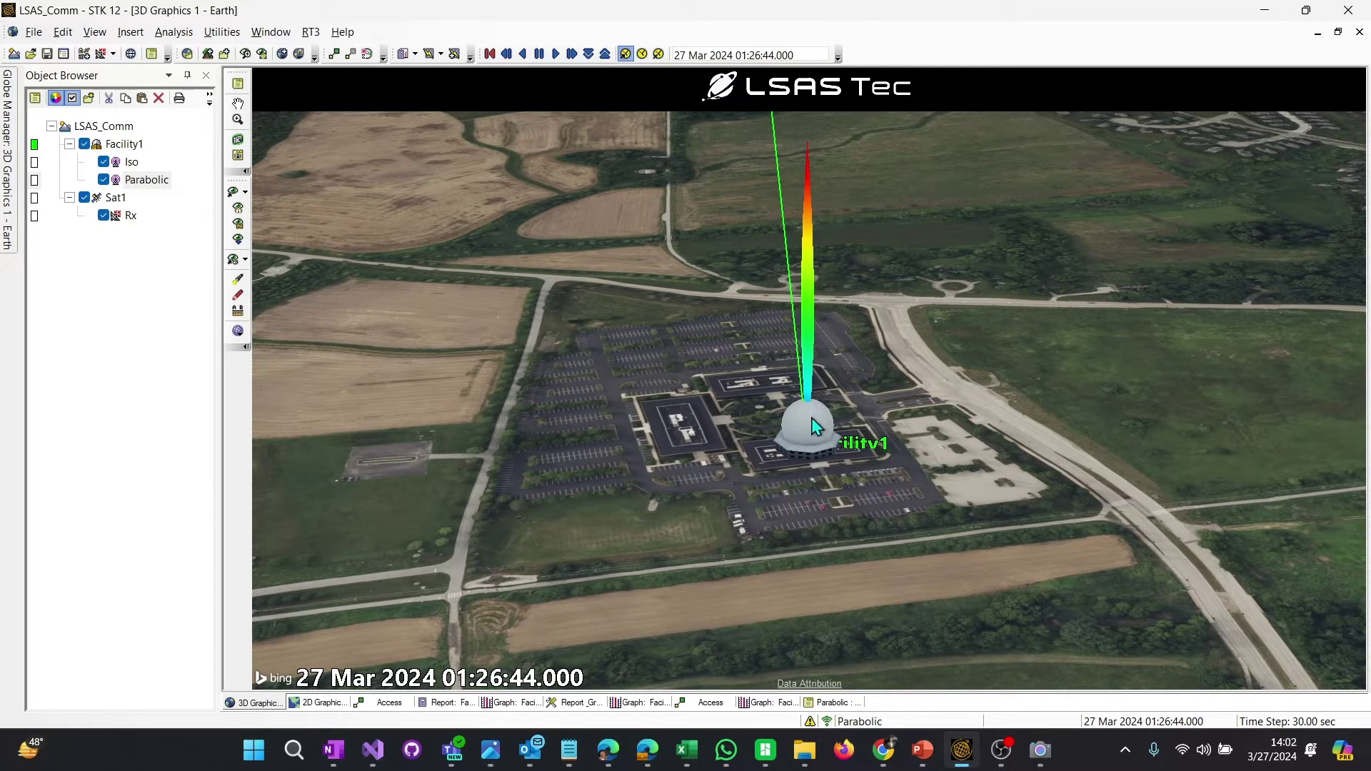
drag(808, 368, 740, 332)
drag(793, 183, 820, 267)
drag(813, 335, 812, 293)
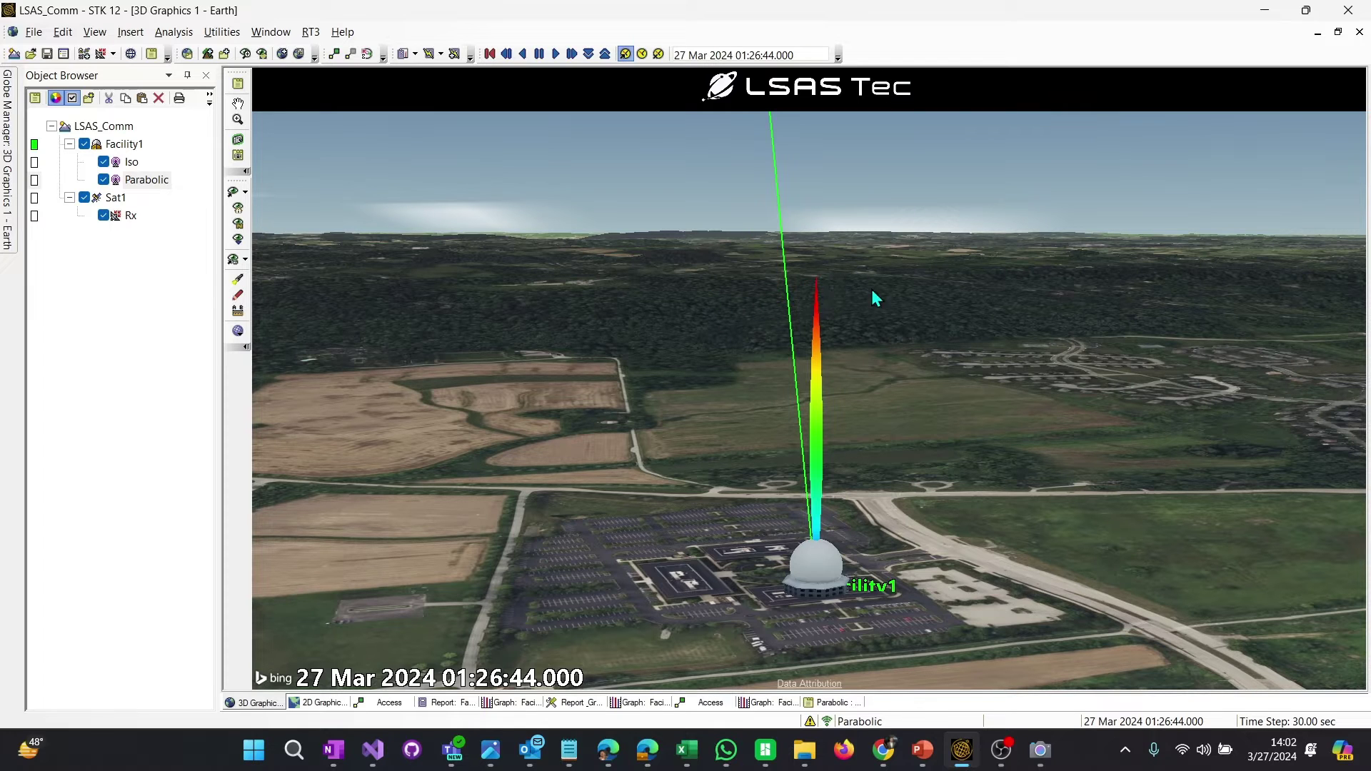
drag(795, 312, 836, 322)
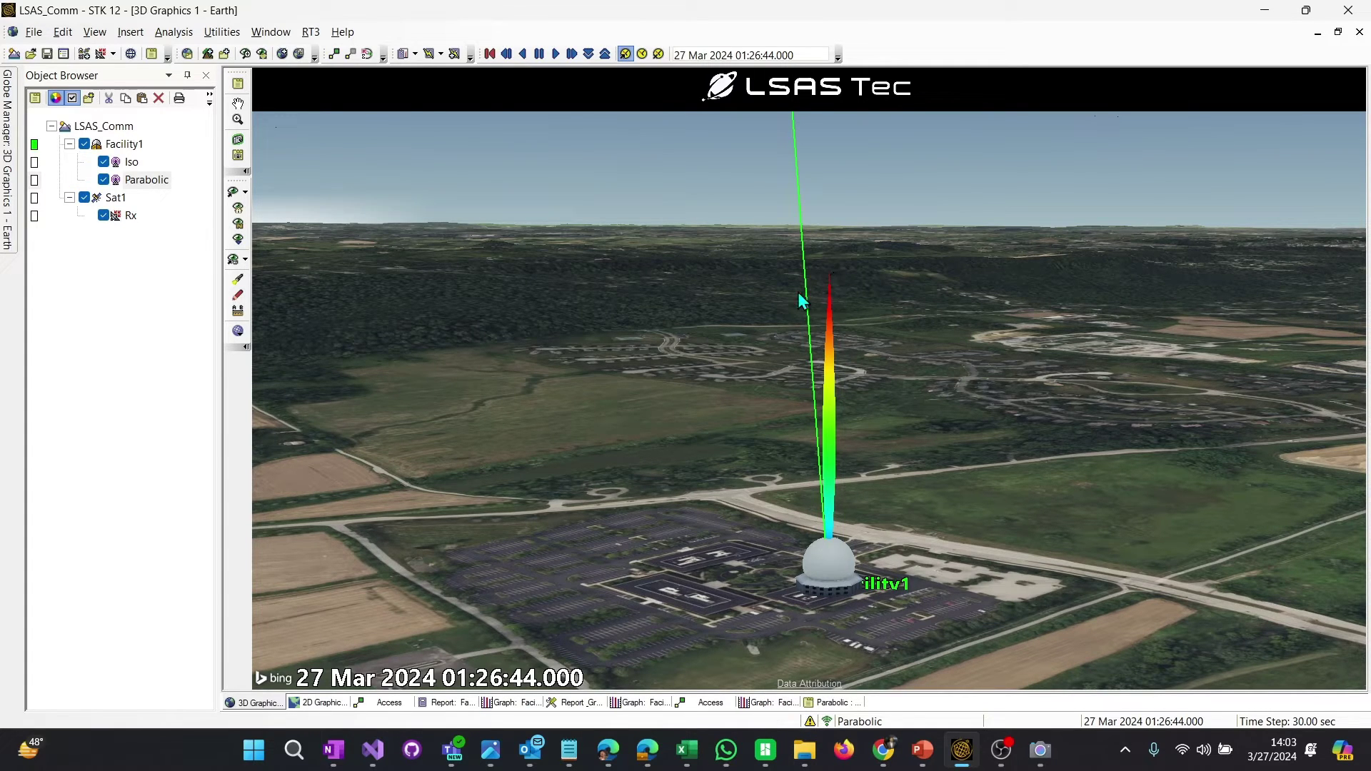
drag(799, 293, 807, 406)
double_click(147, 179)
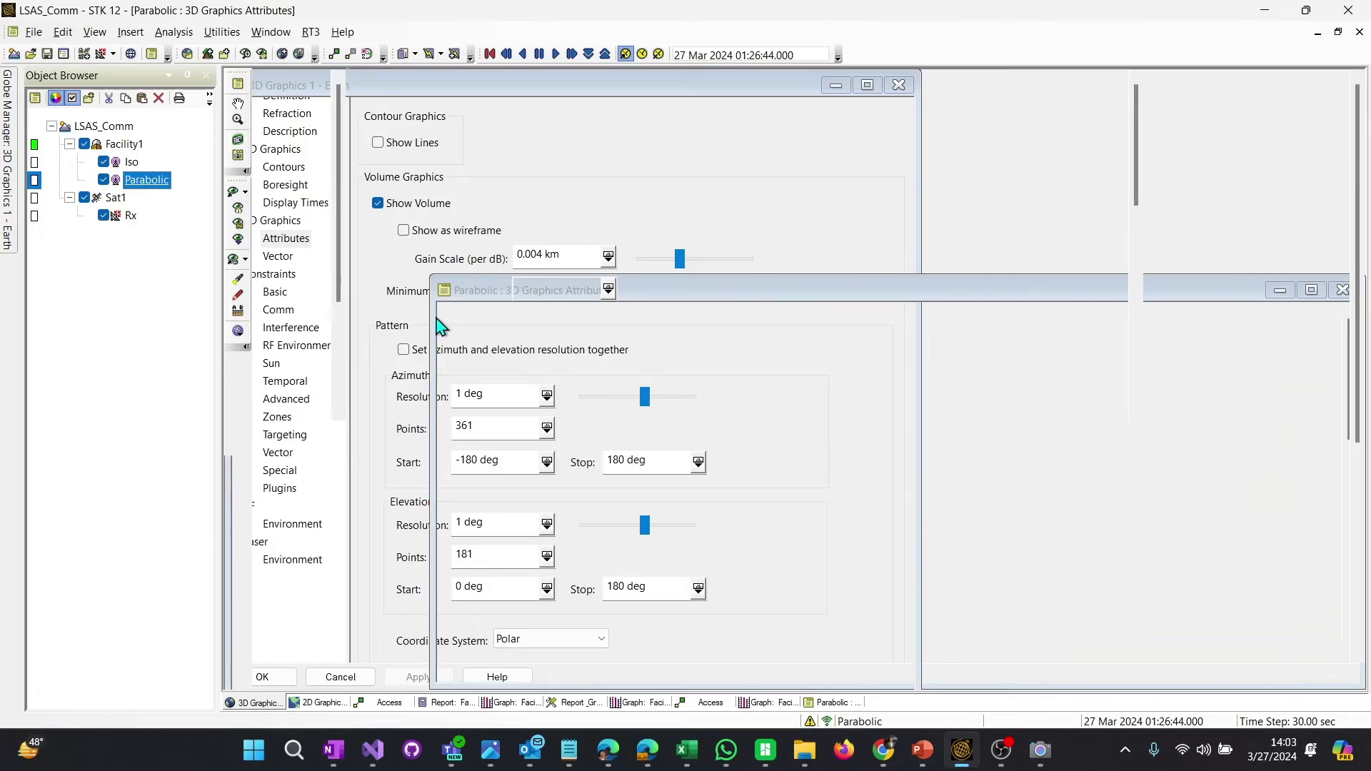
click(286, 95)
click(453, 152)
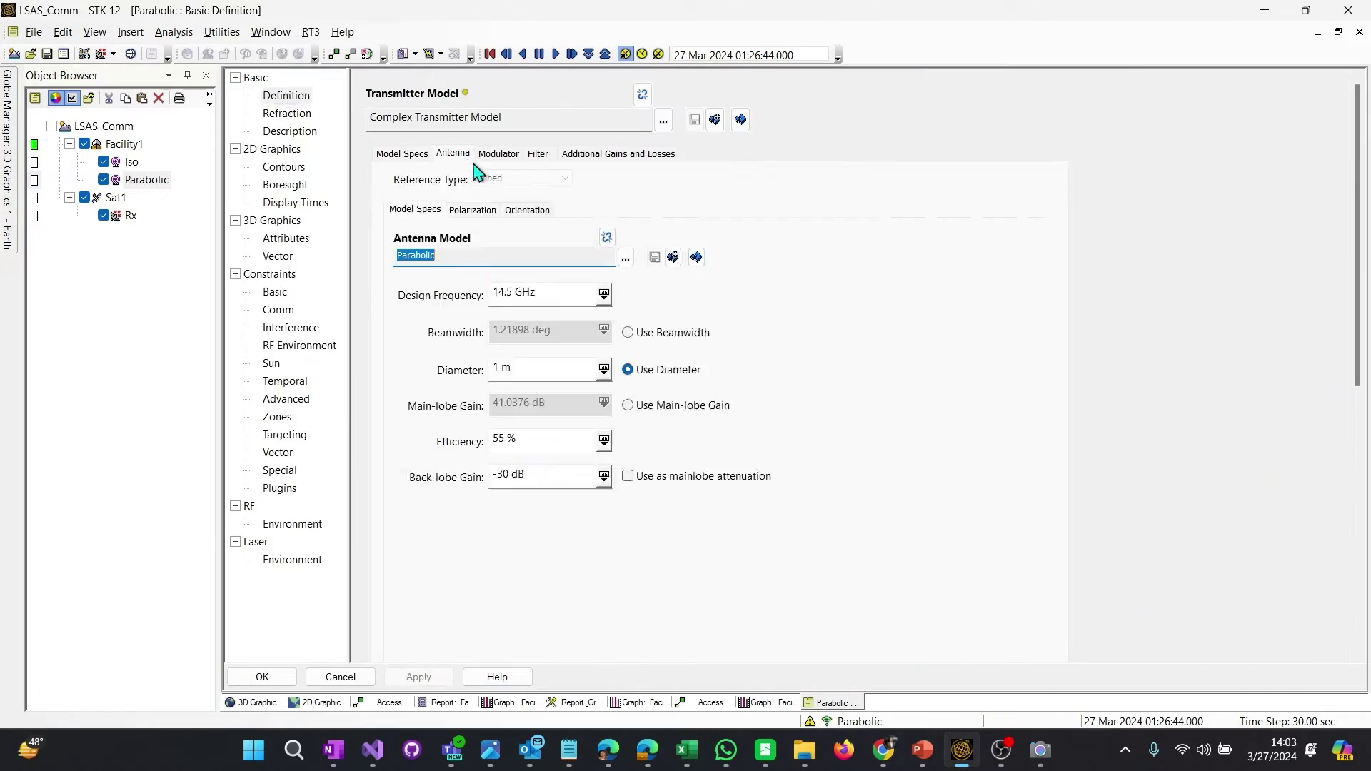
click(517, 210)
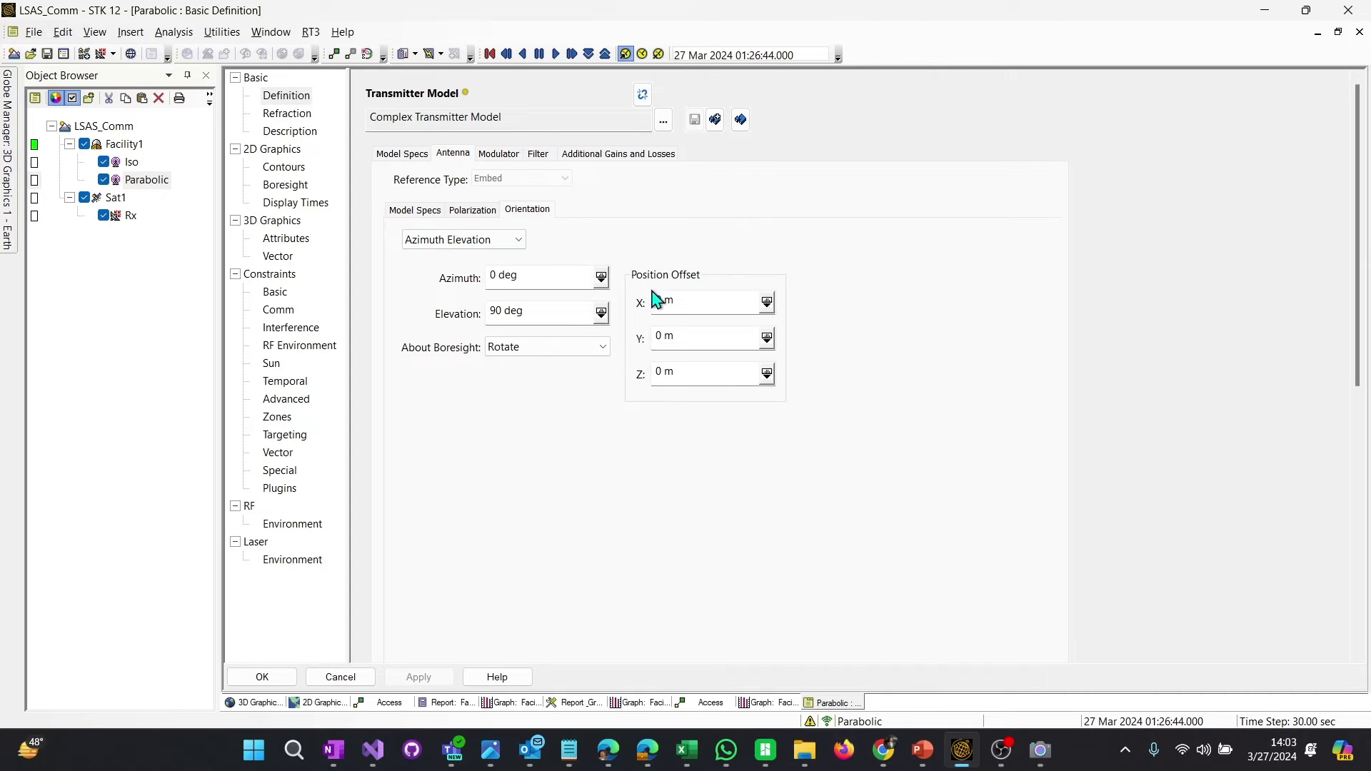
click(468, 250)
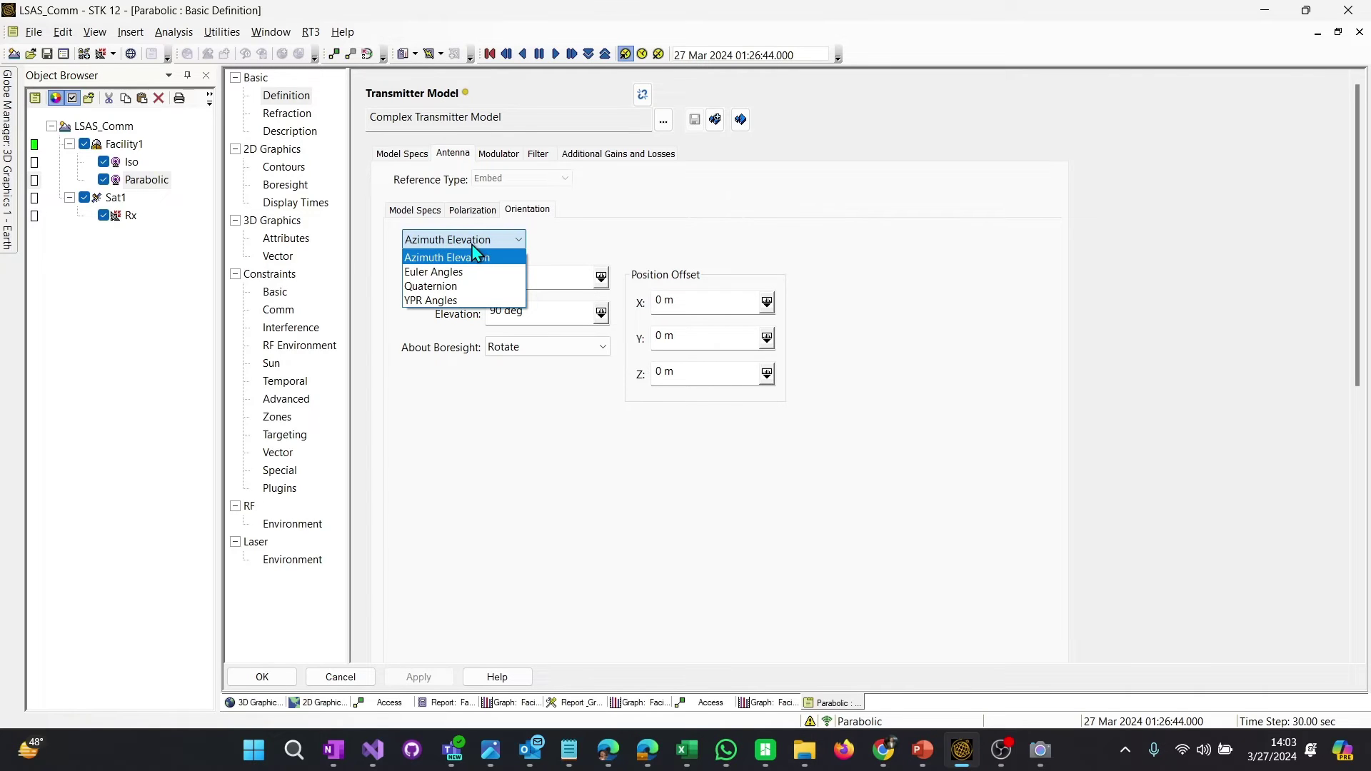
click(473, 247)
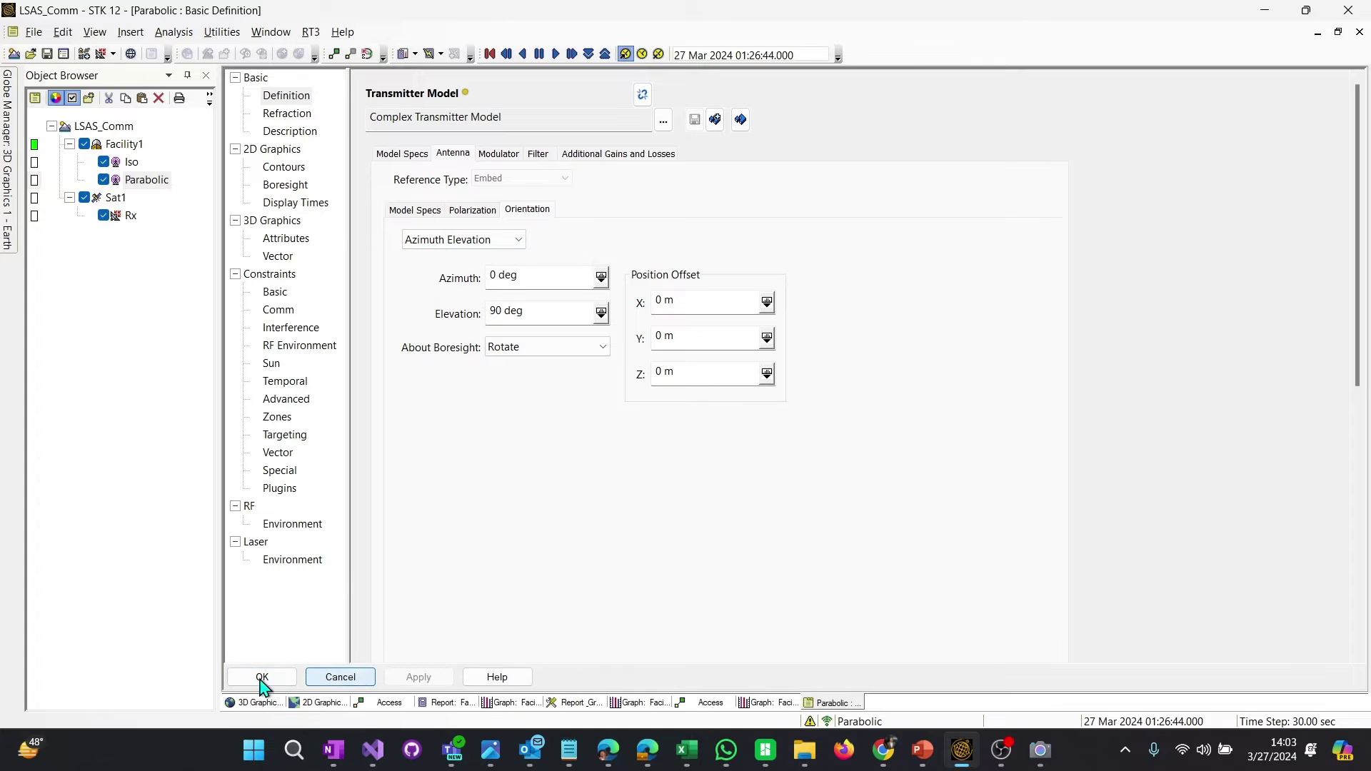
click(340, 682)
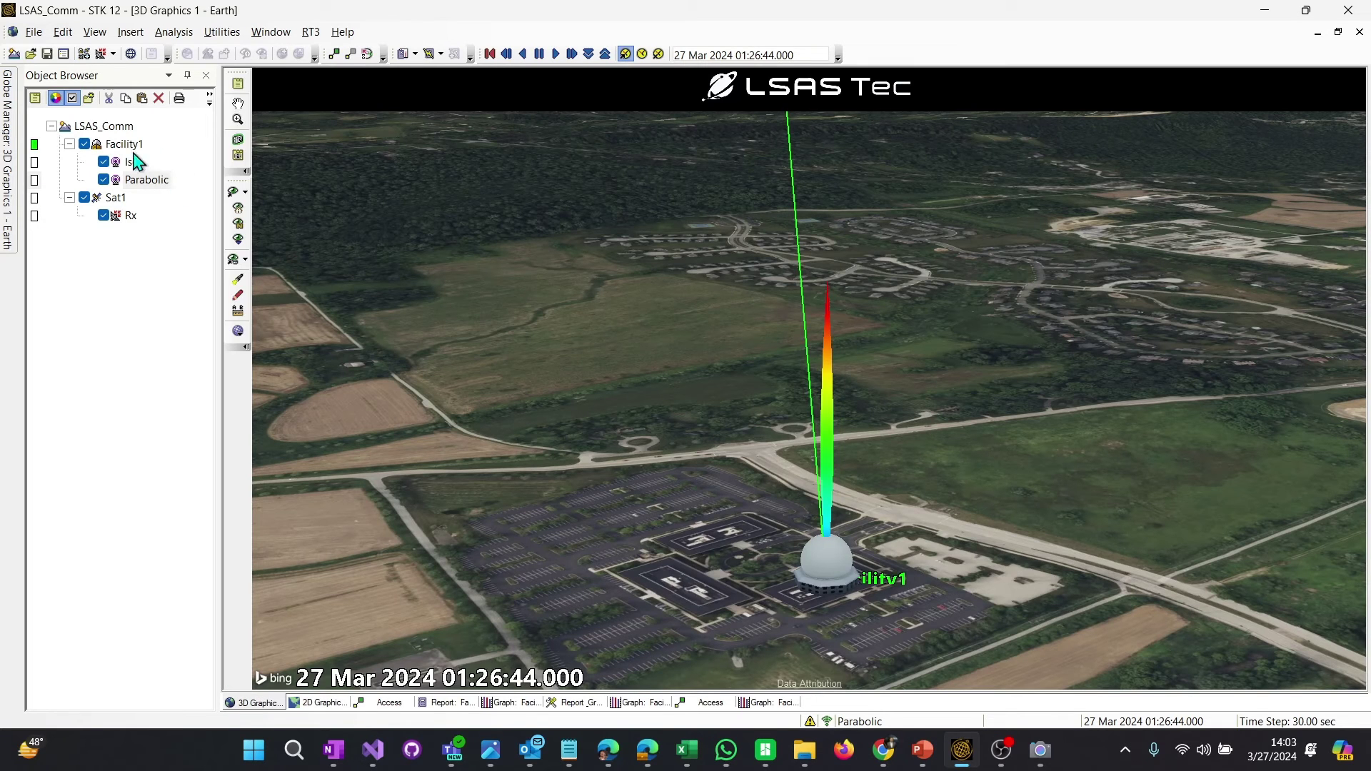
- Insert a new Sensor object under Facility1
click(124, 145)
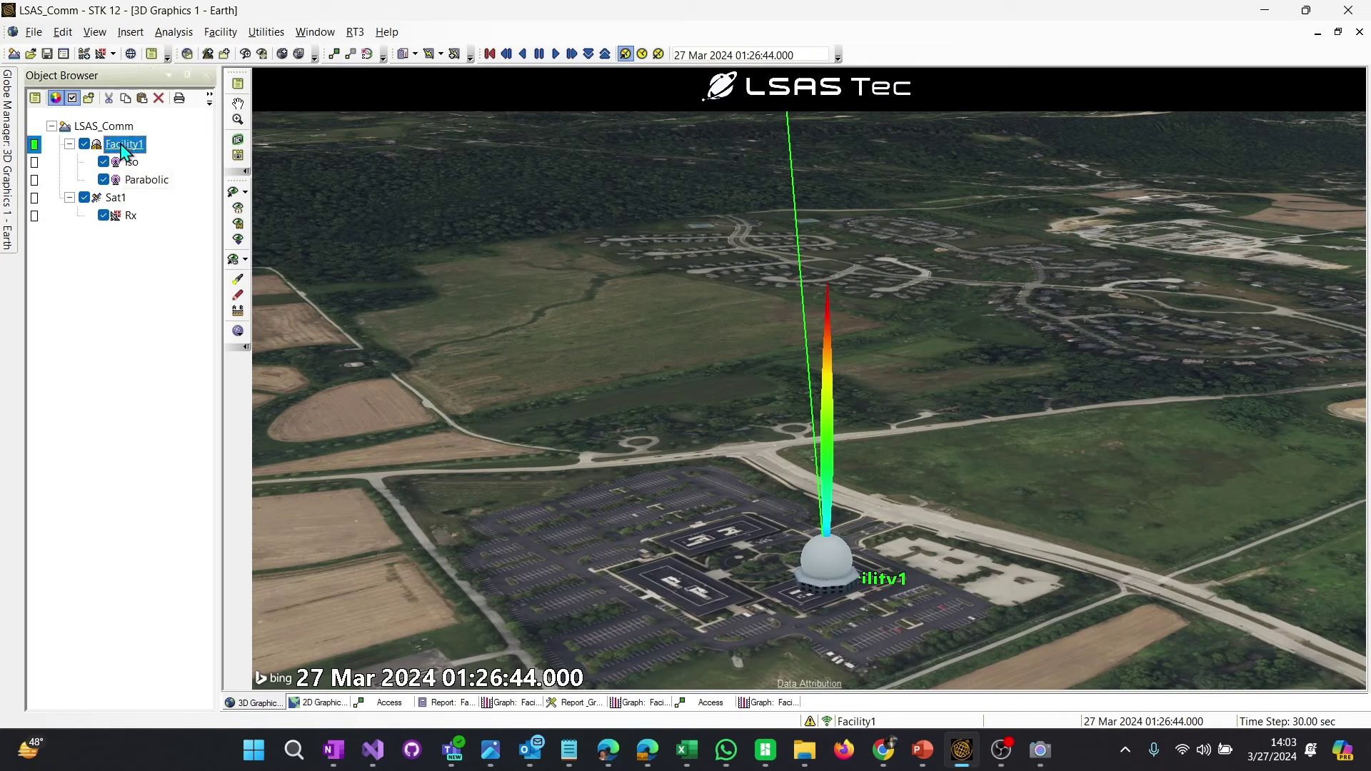
click(112, 55)
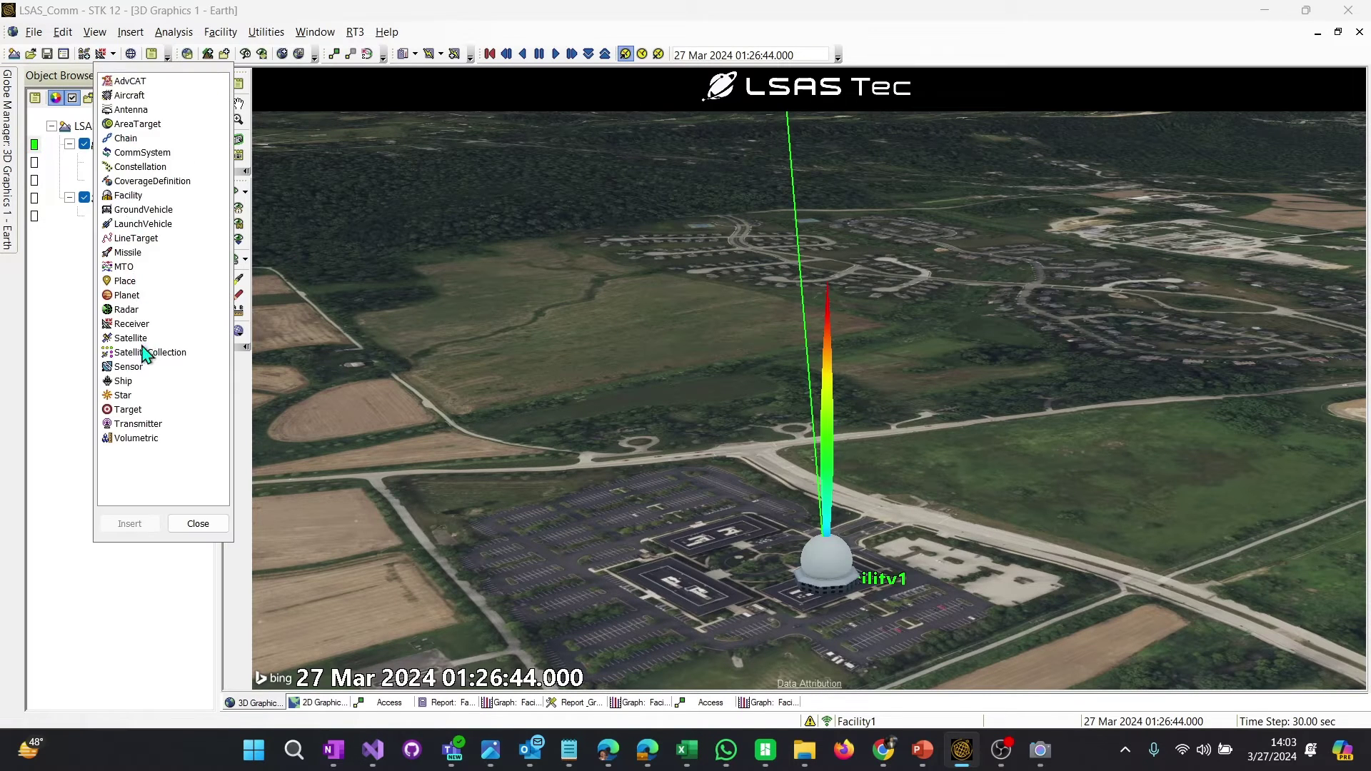
click(129, 367)
double_click(129, 367)
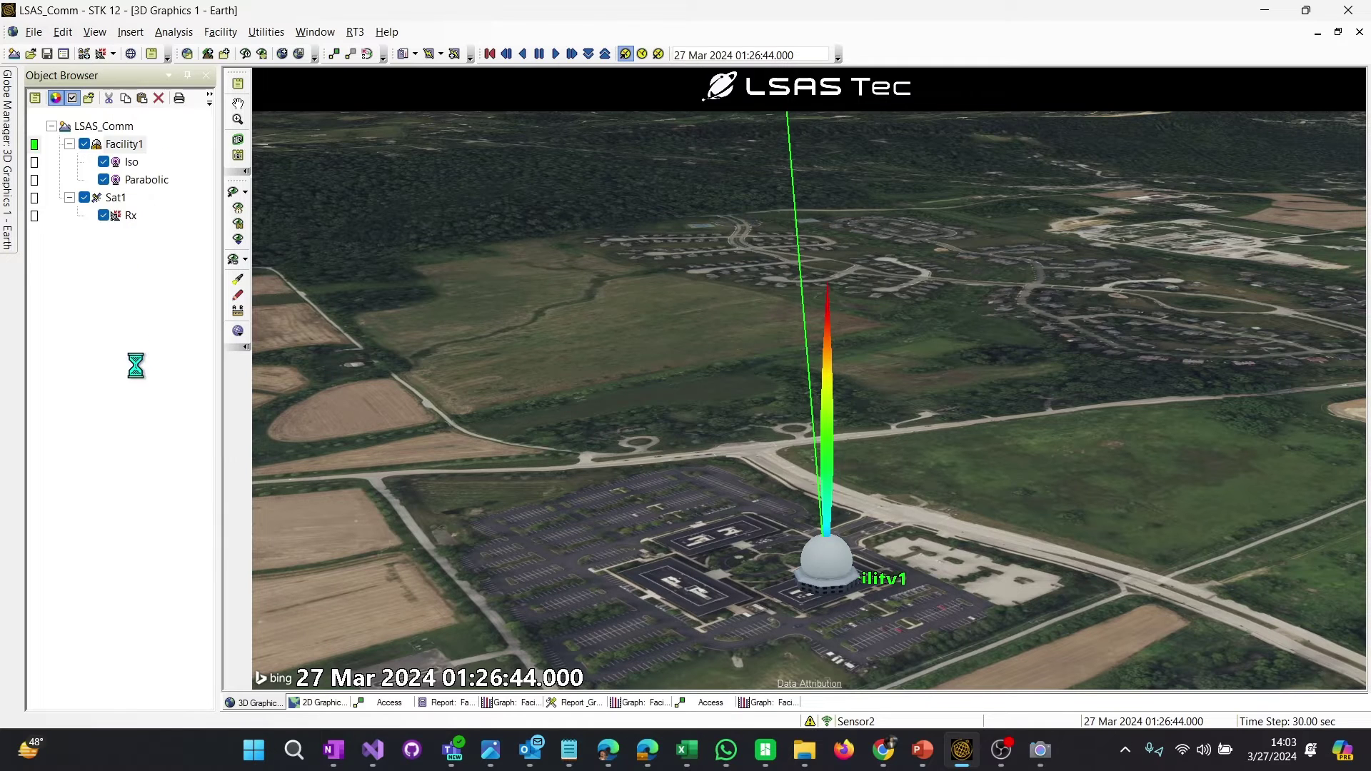
drag(765, 407, 376, 331)
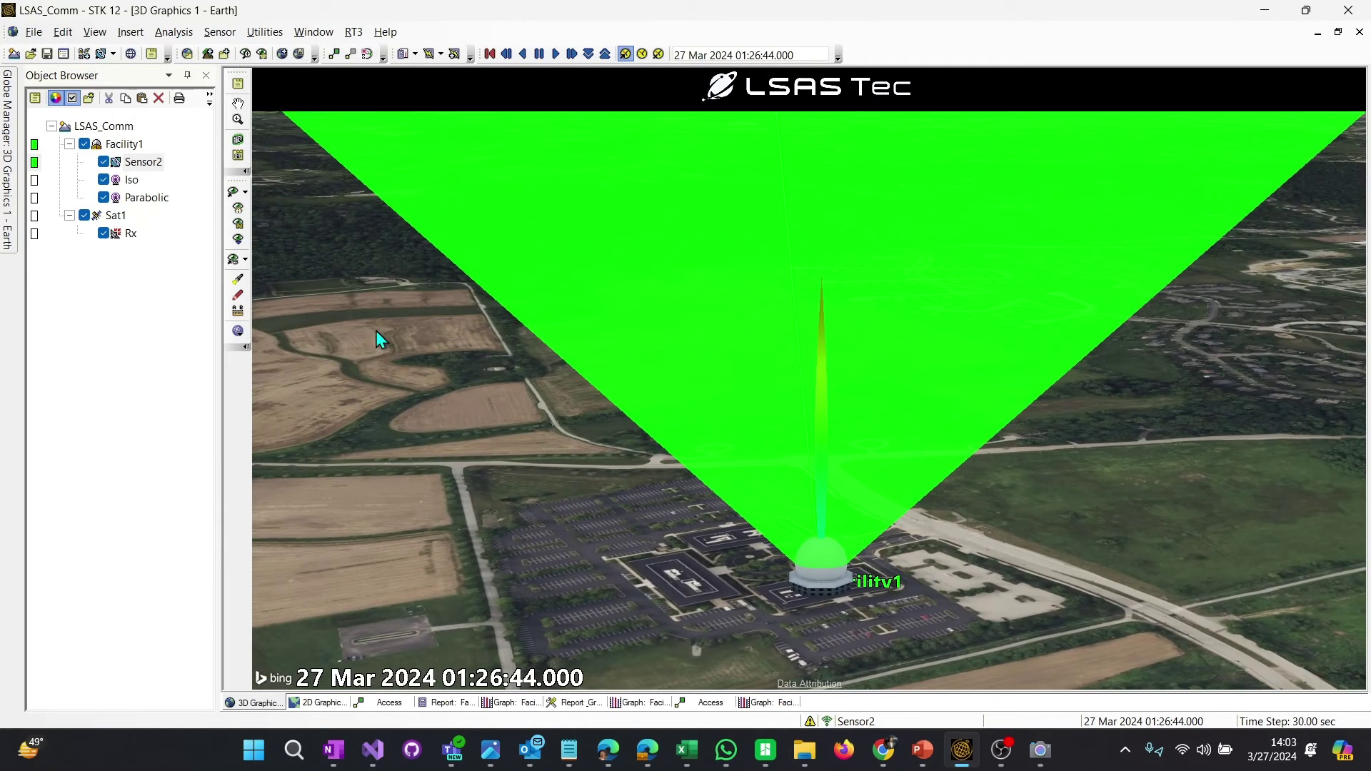
- Narrow Sensor2's cone half angle, replacing the default 45 deg
click(144, 163)
double_click(144, 163)
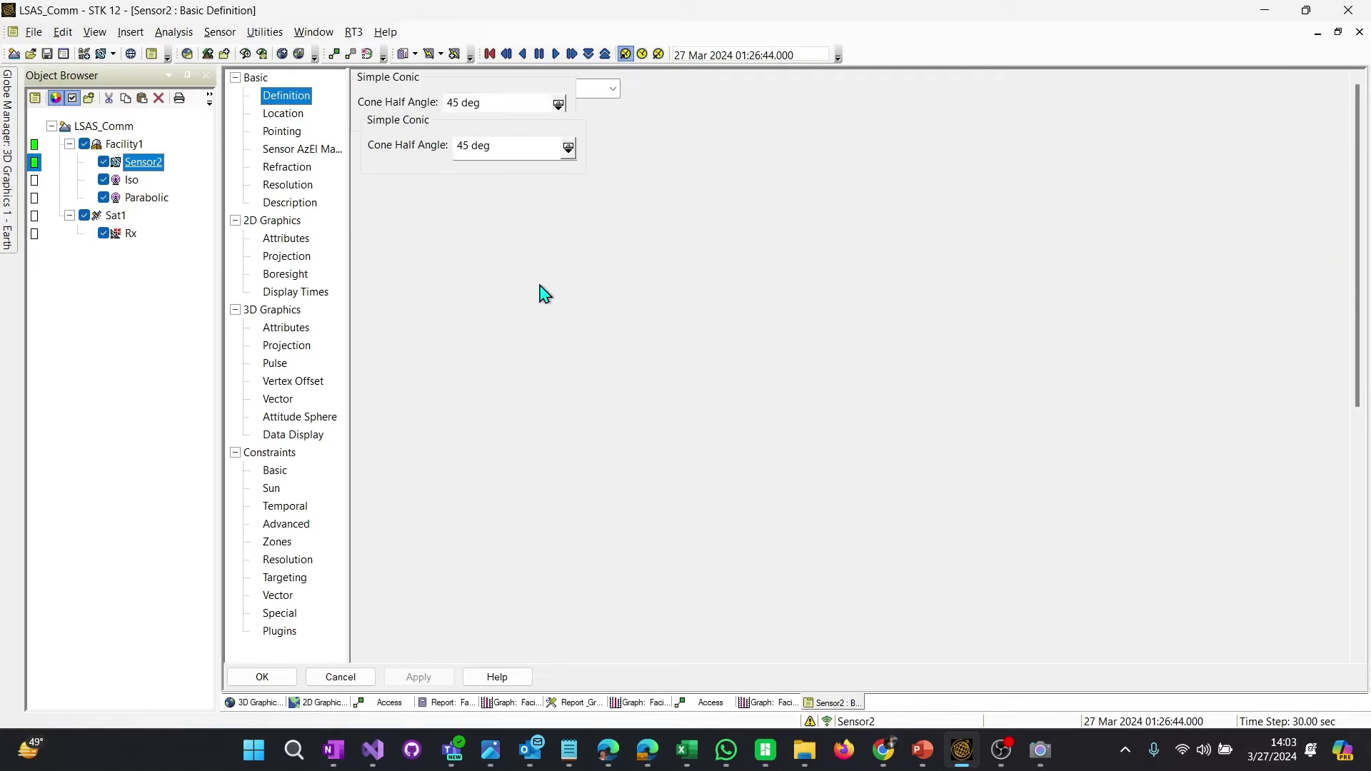
drag(477, 145, 422, 145)
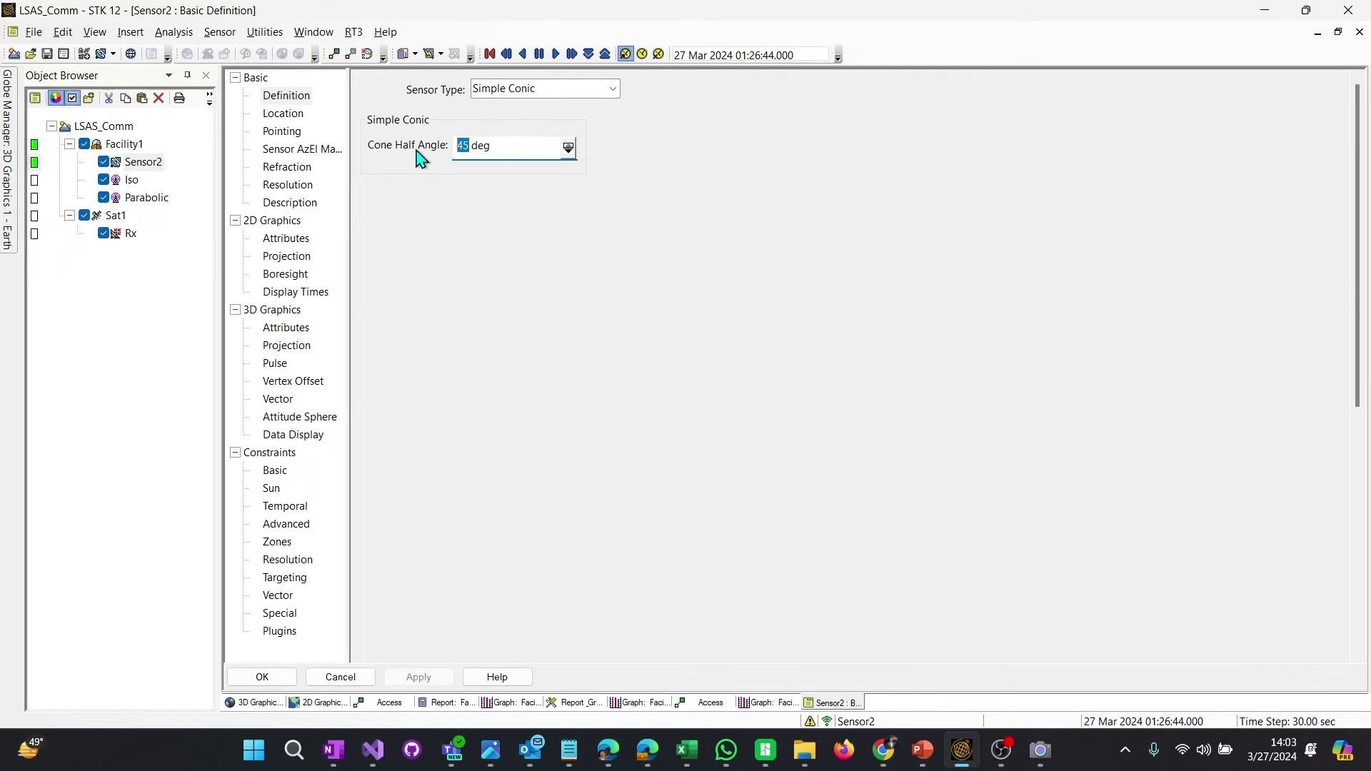
text(1)
- Try the pointing types and set Sensor2's pointing to Targeted
click(282, 131)
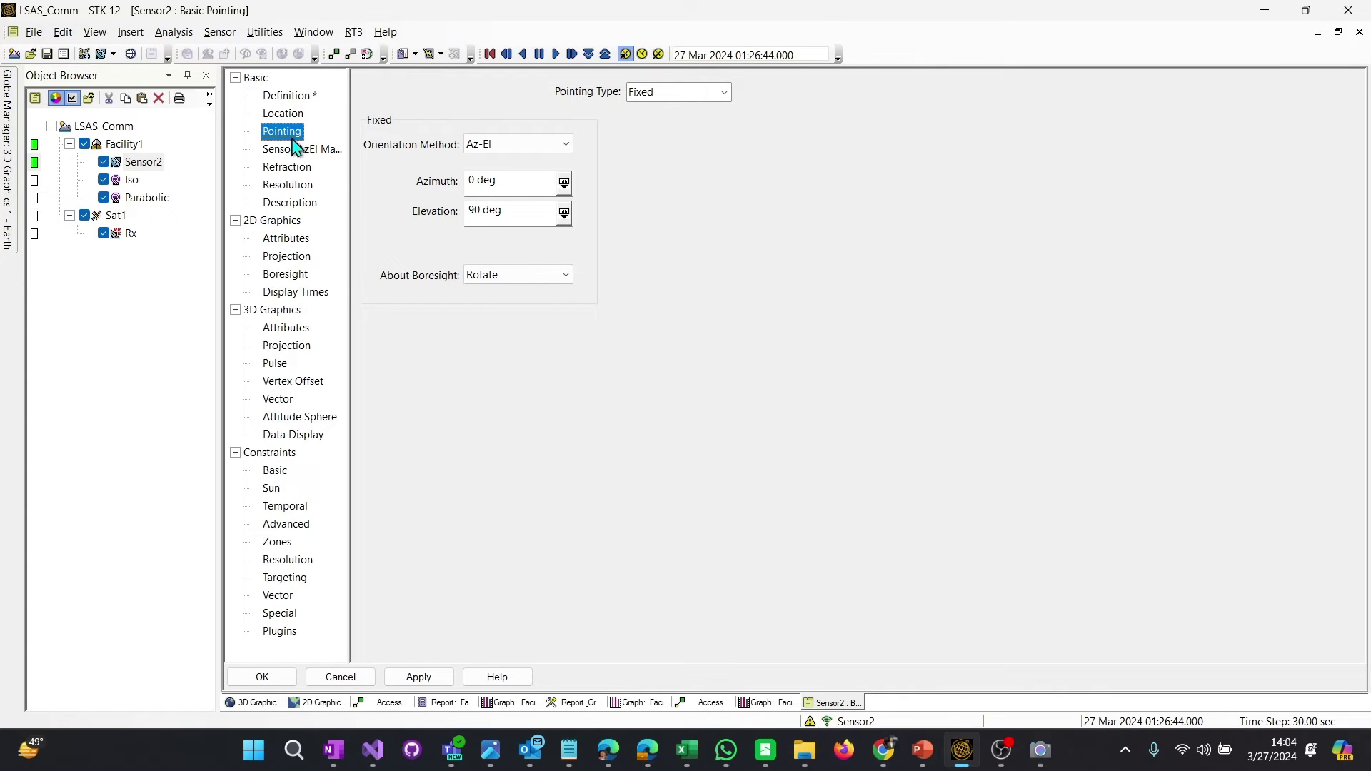
click(714, 95)
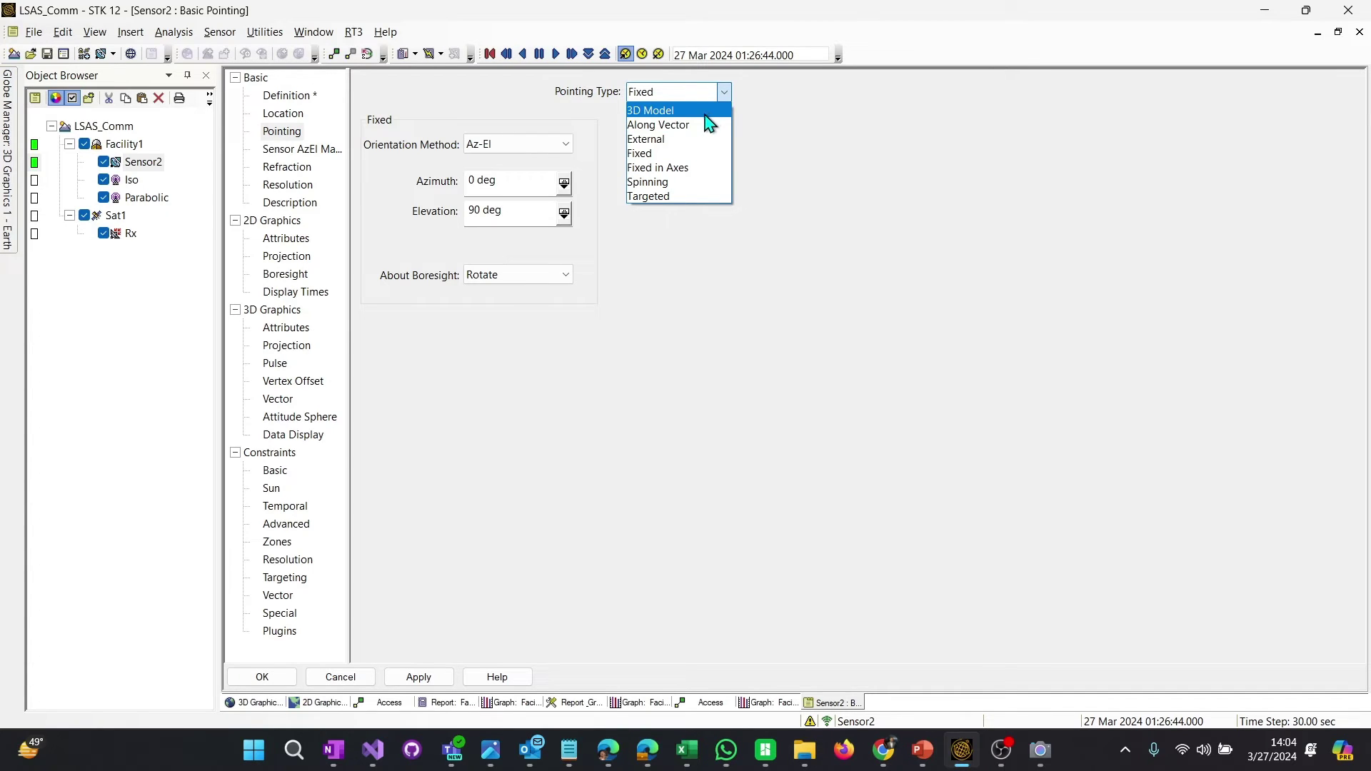
click(707, 125)
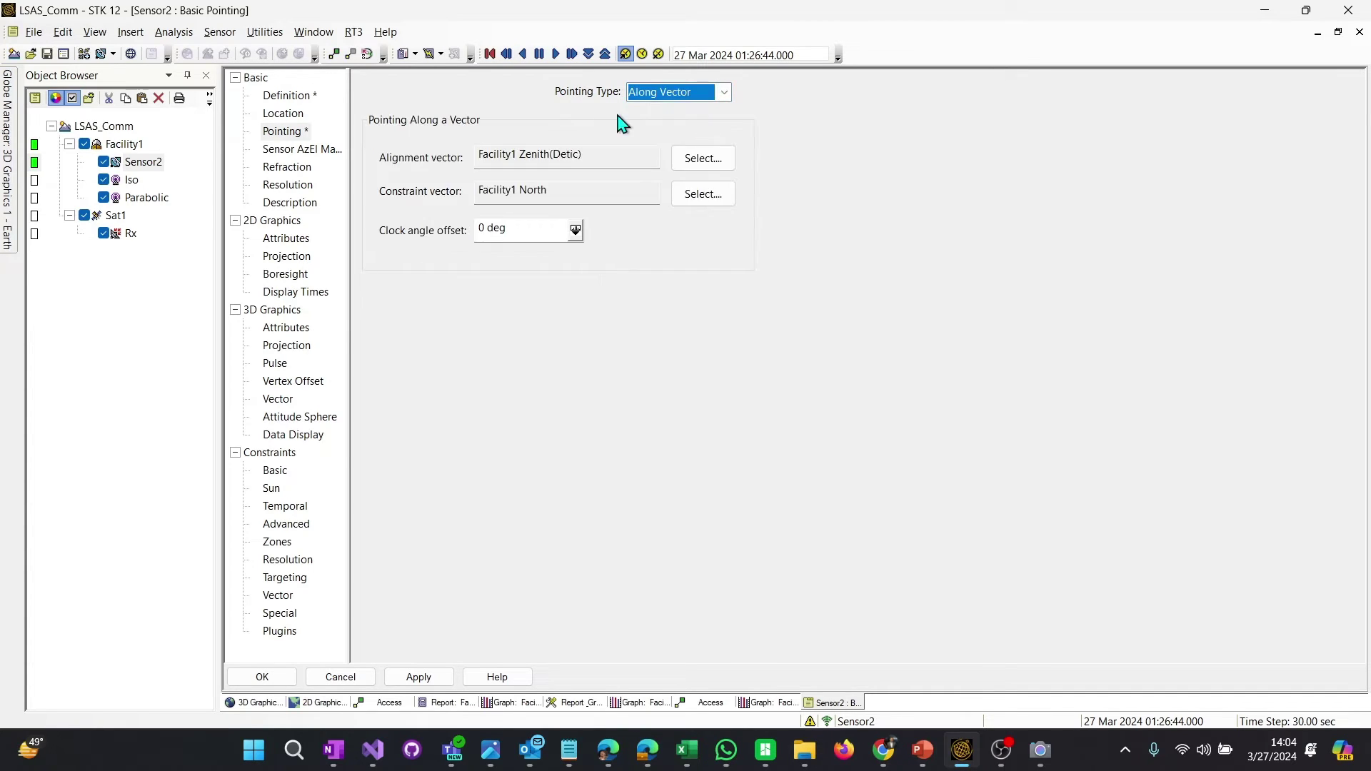
click(721, 100)
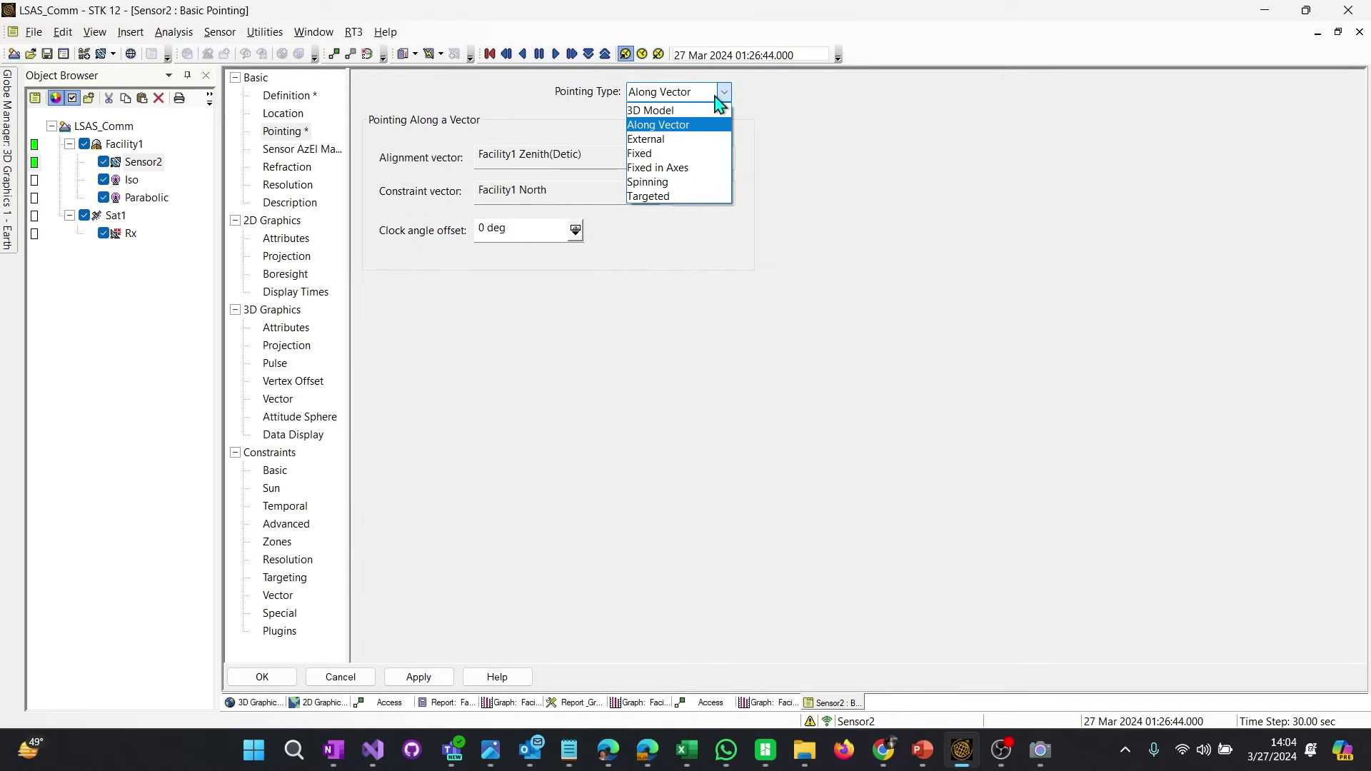
click(704, 154)
click(718, 93)
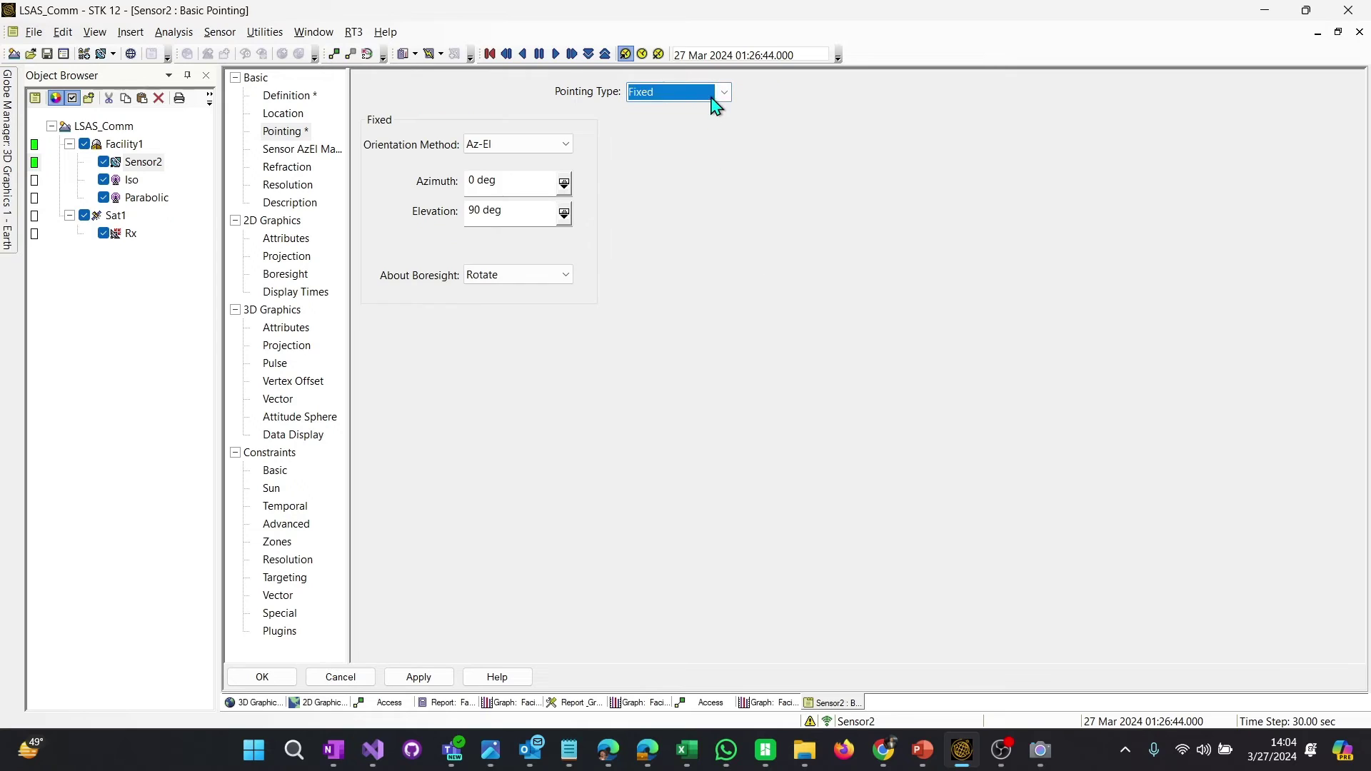
click(697, 168)
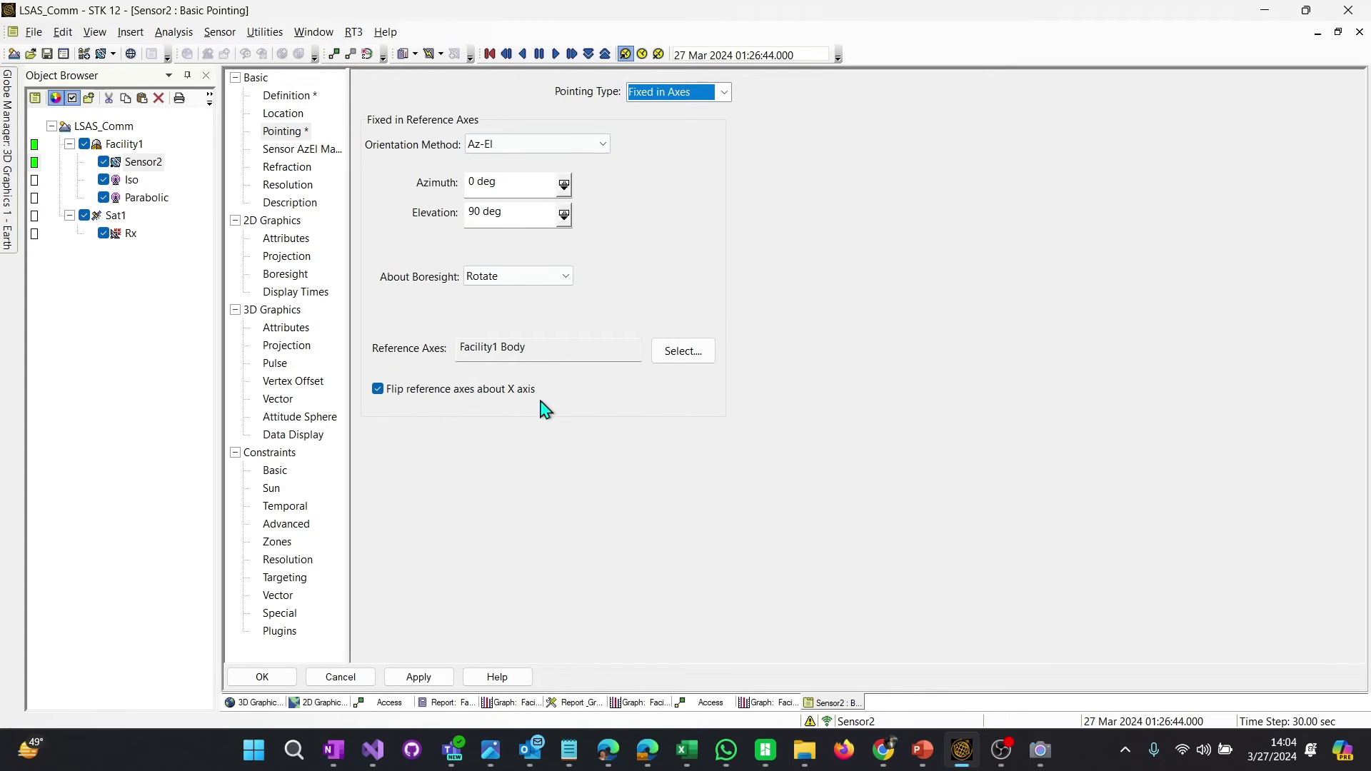
click(723, 93)
click(686, 199)
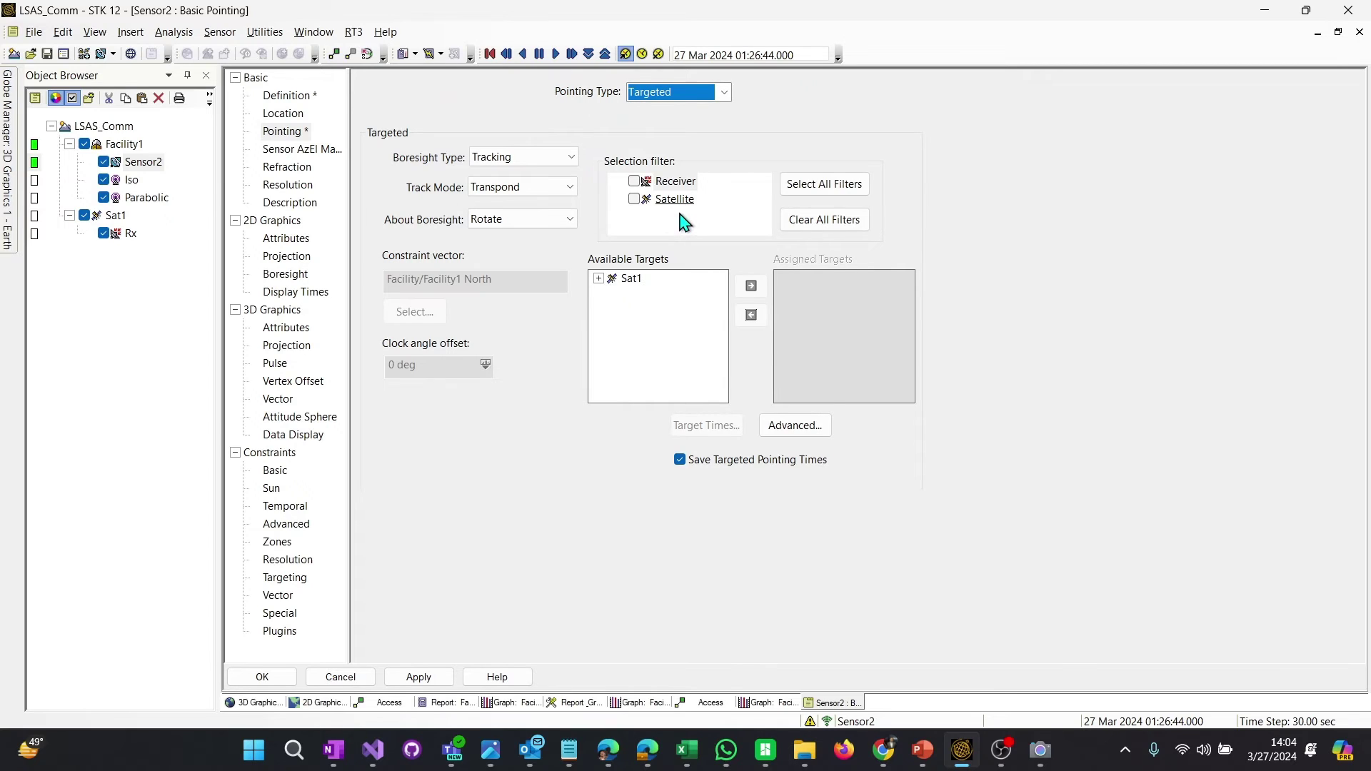
- Assign Sat1 as Sensor2's target
click(630, 279)
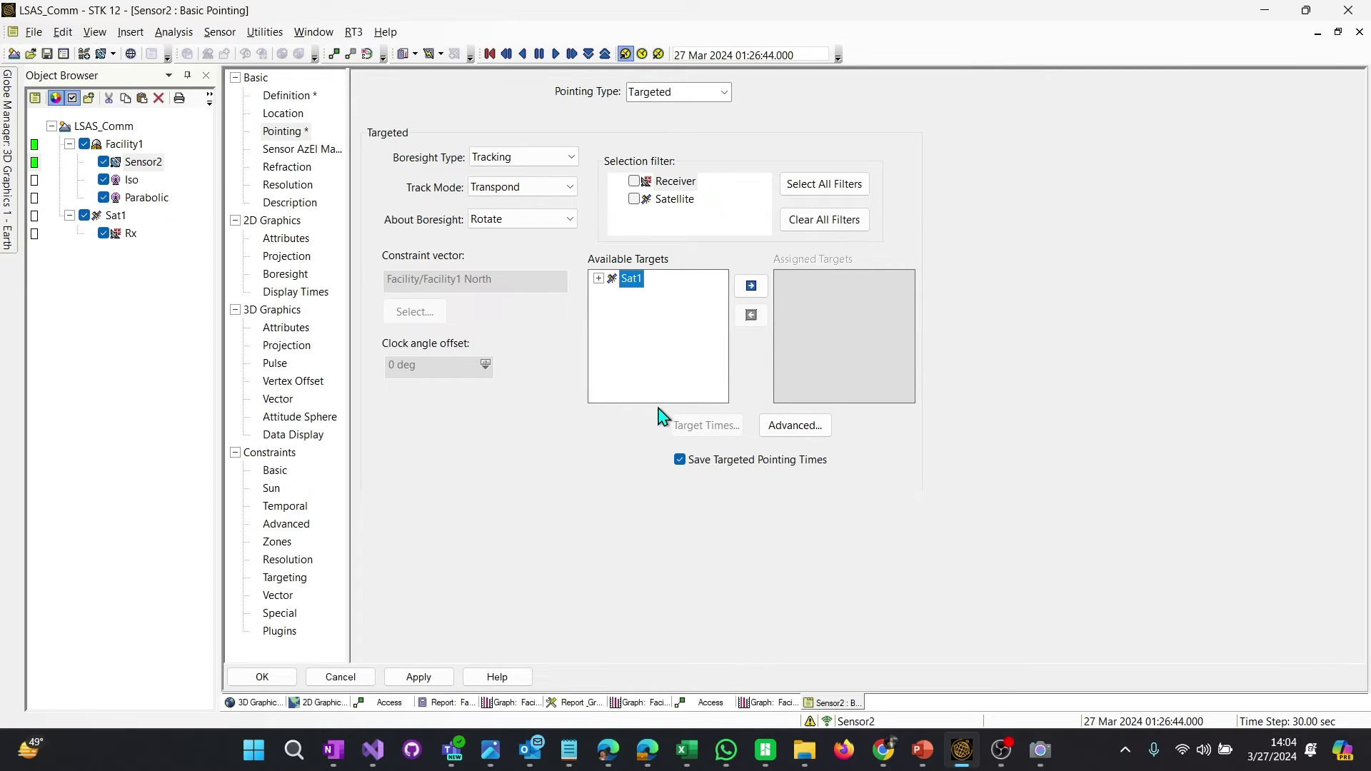
click(599, 278)
click(754, 293)
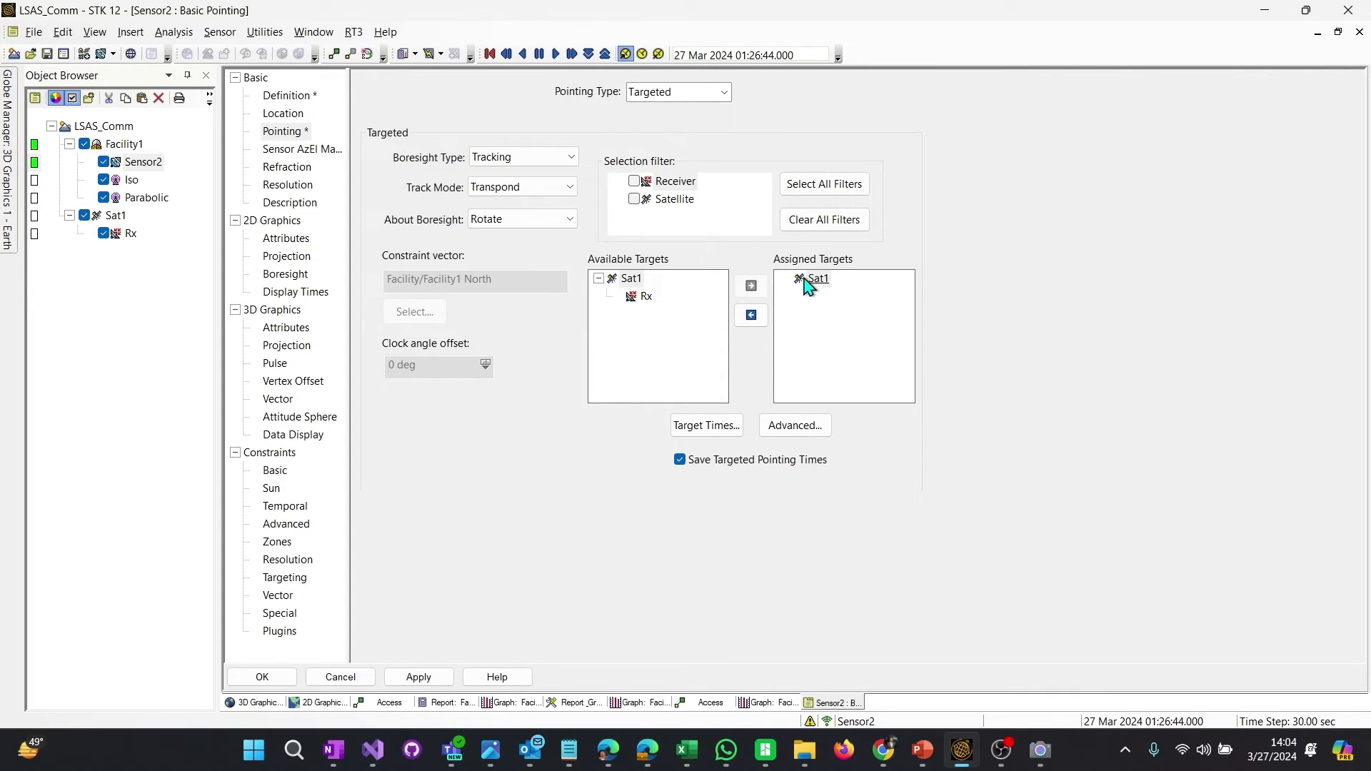
- Apply Sensor2's Targeted pointing at Sat1
click(1337, 32)
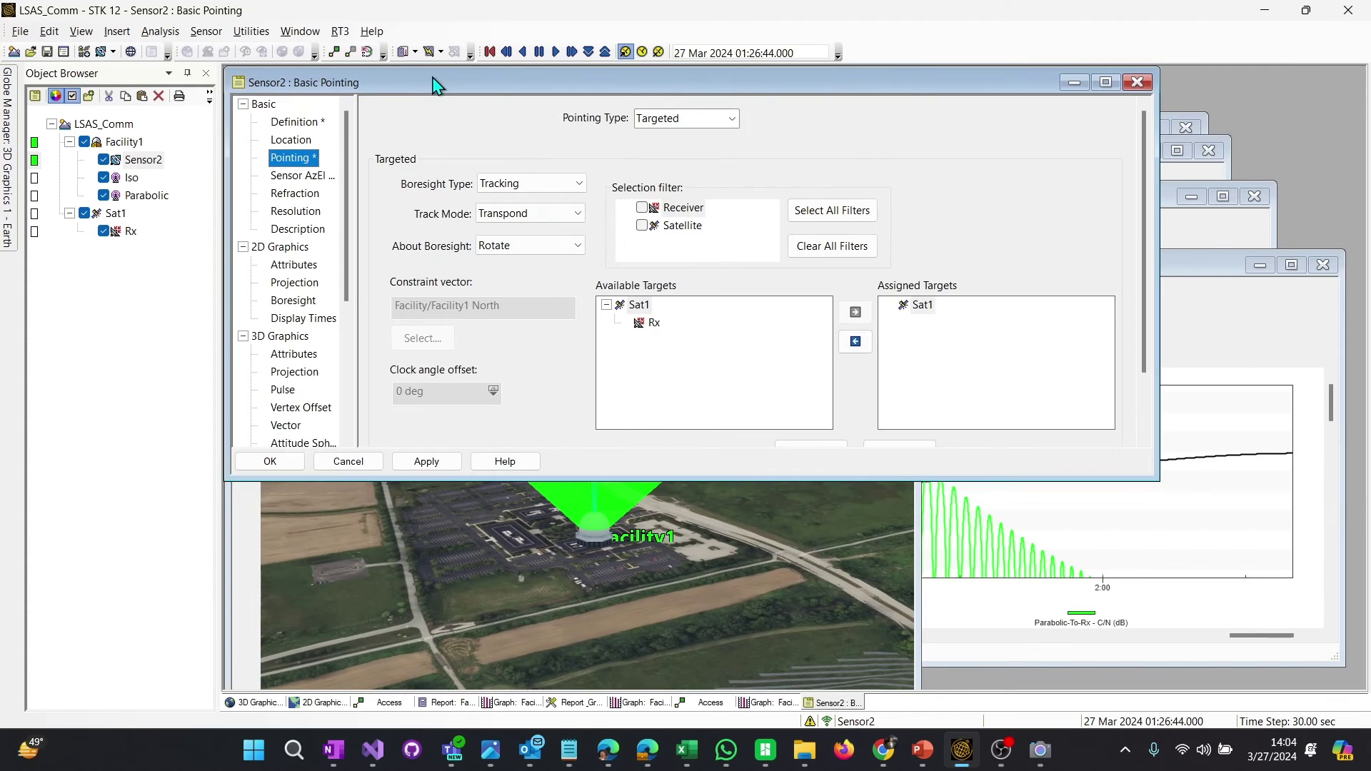
drag(465, 86, 897, 78)
drag(698, 477, 820, 689)
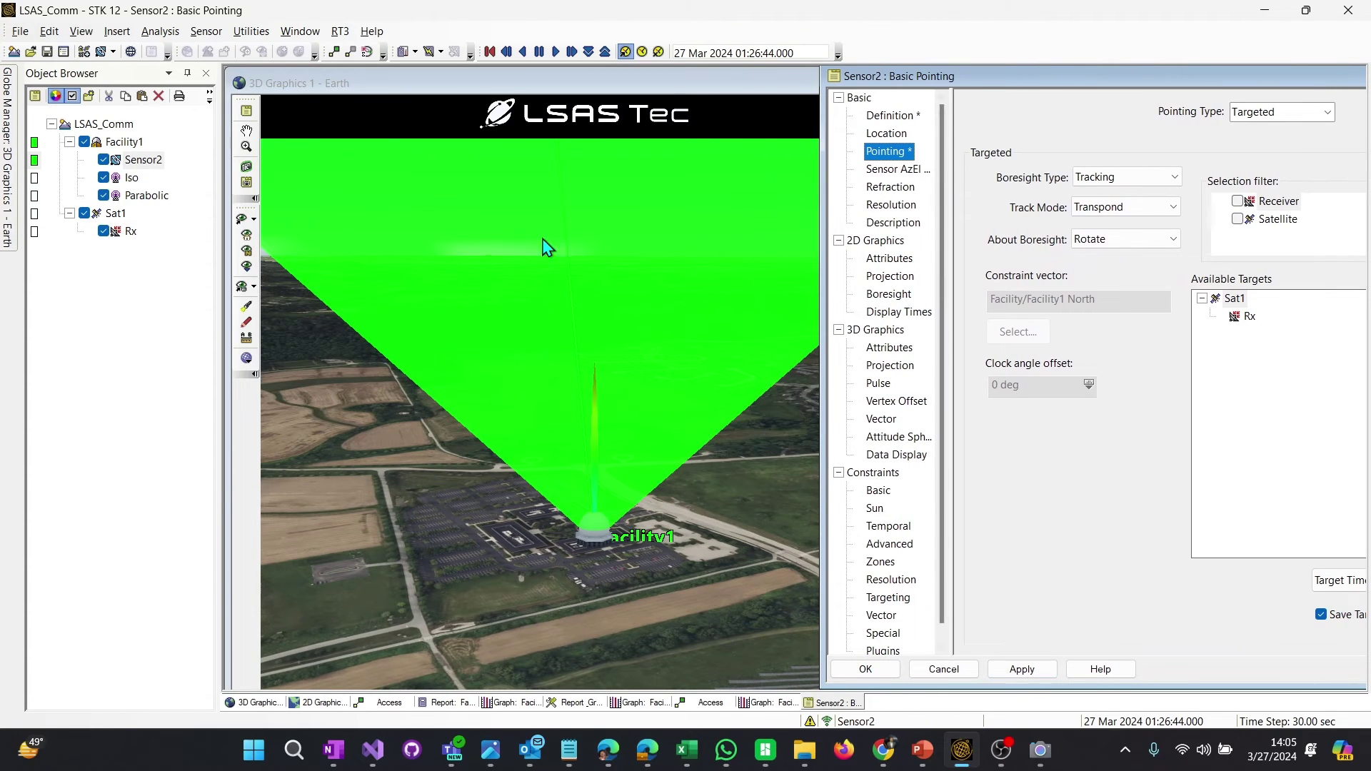
click(1022, 670)
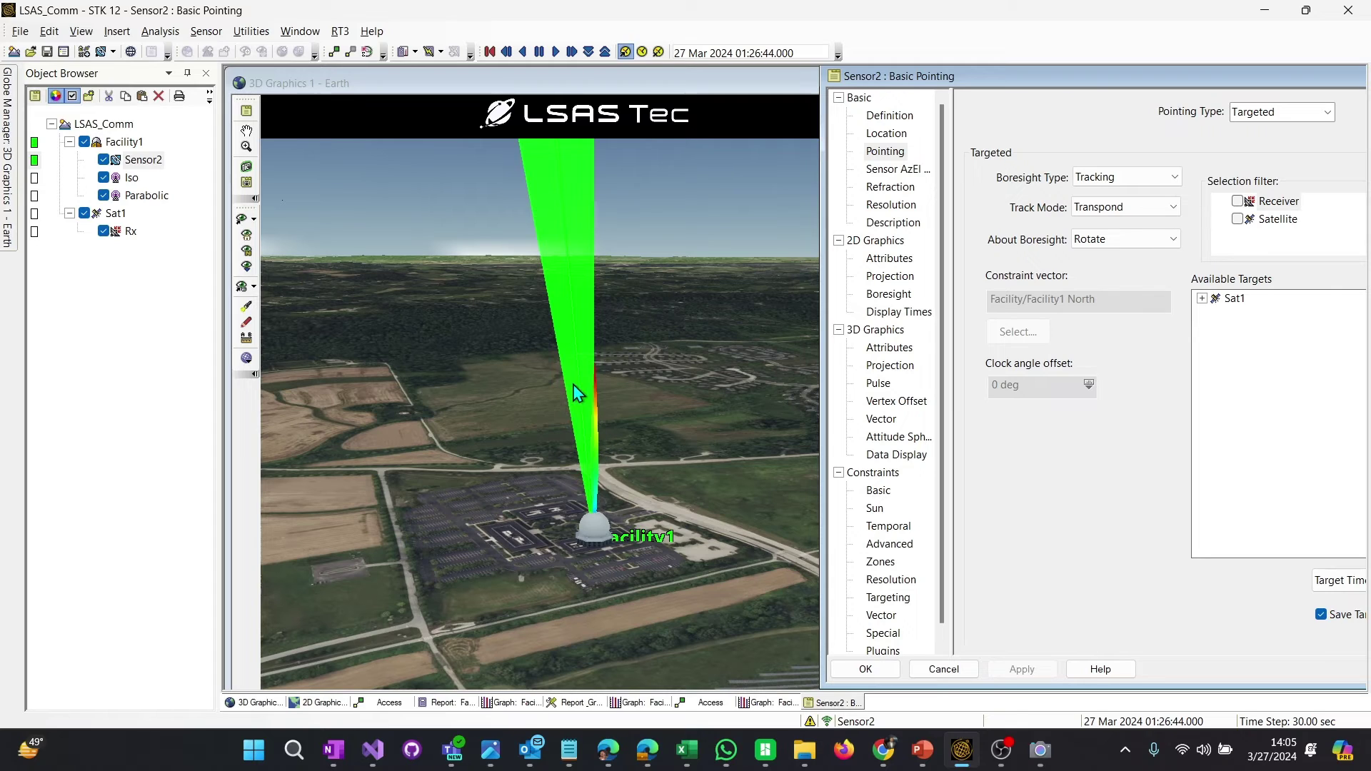
- Copy the Parabolic antenna onto Sensor2 as Parabolic1 and view its beam in 3D
click(145, 196)
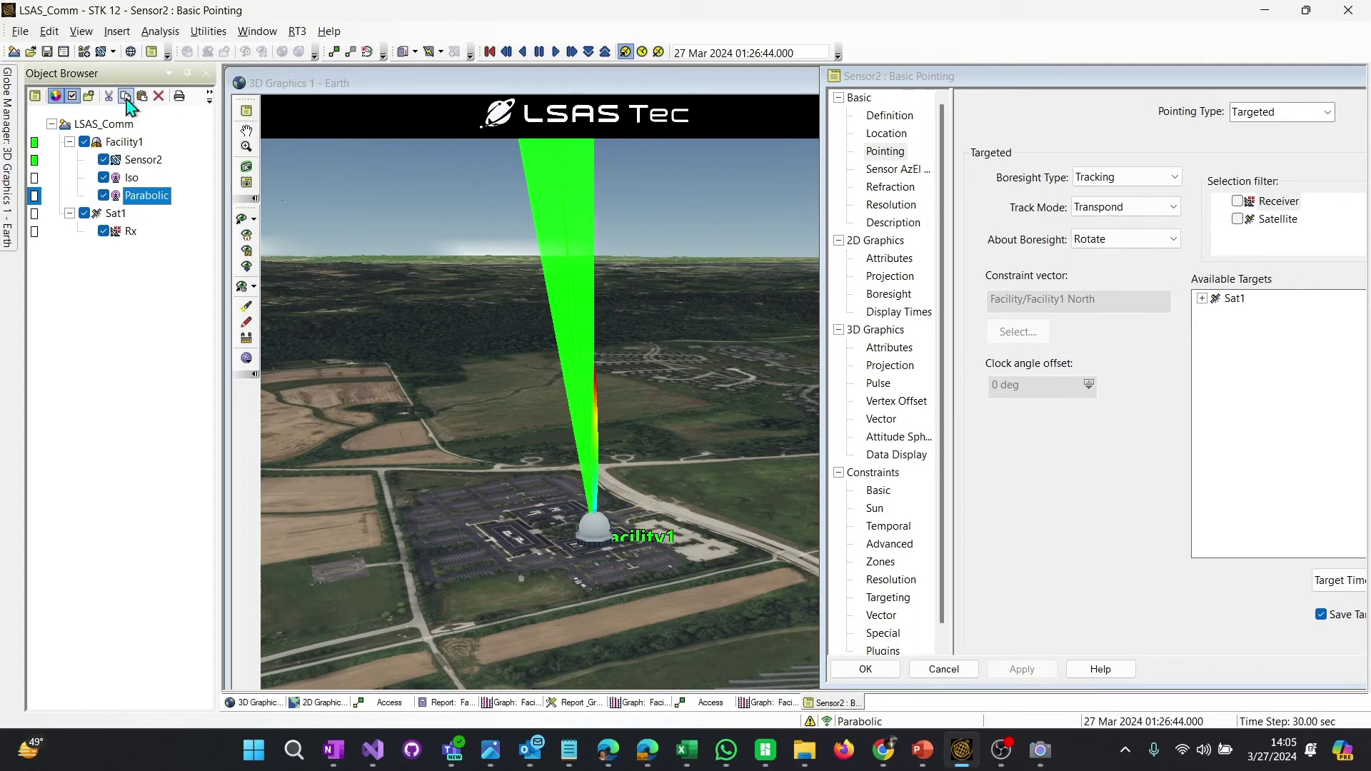
click(142, 160)
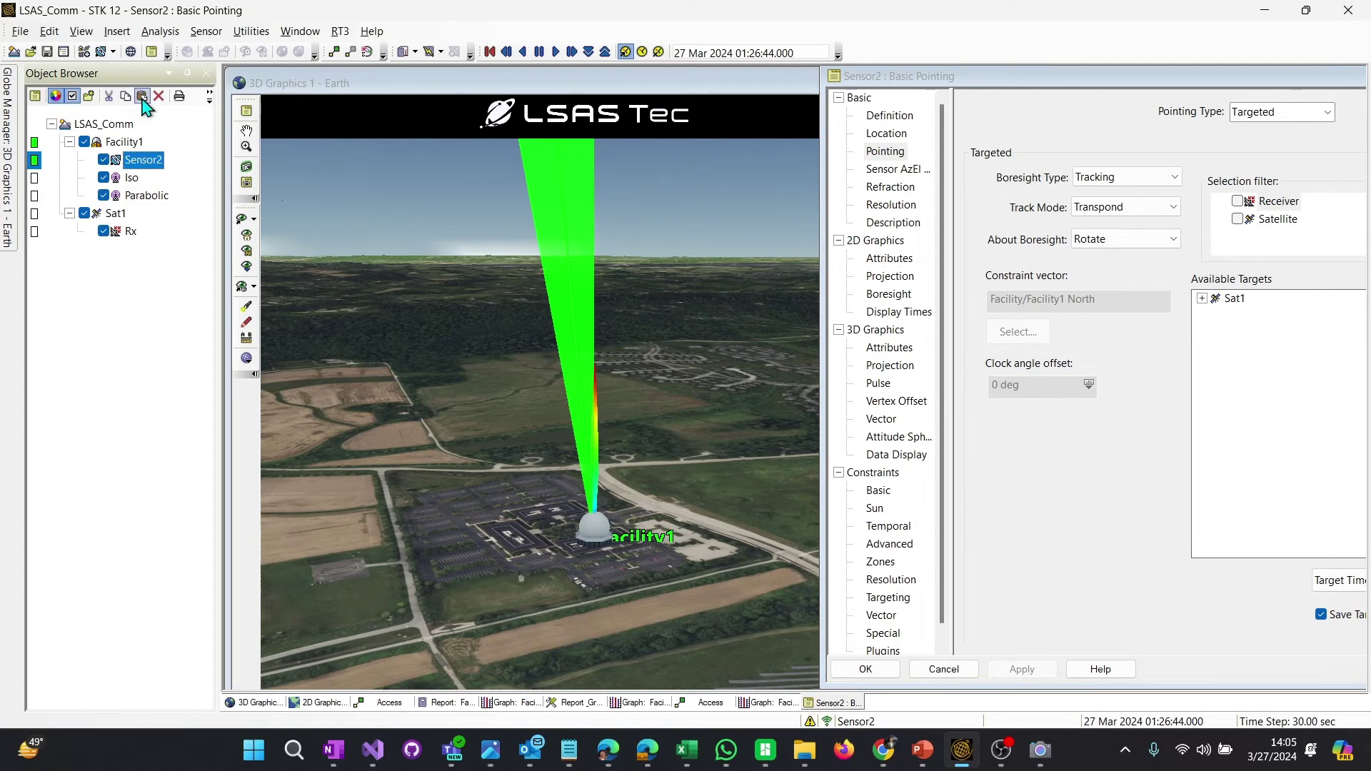
key(ctrl+v)
click(569, 245)
scroll(580, 314, up, 5)
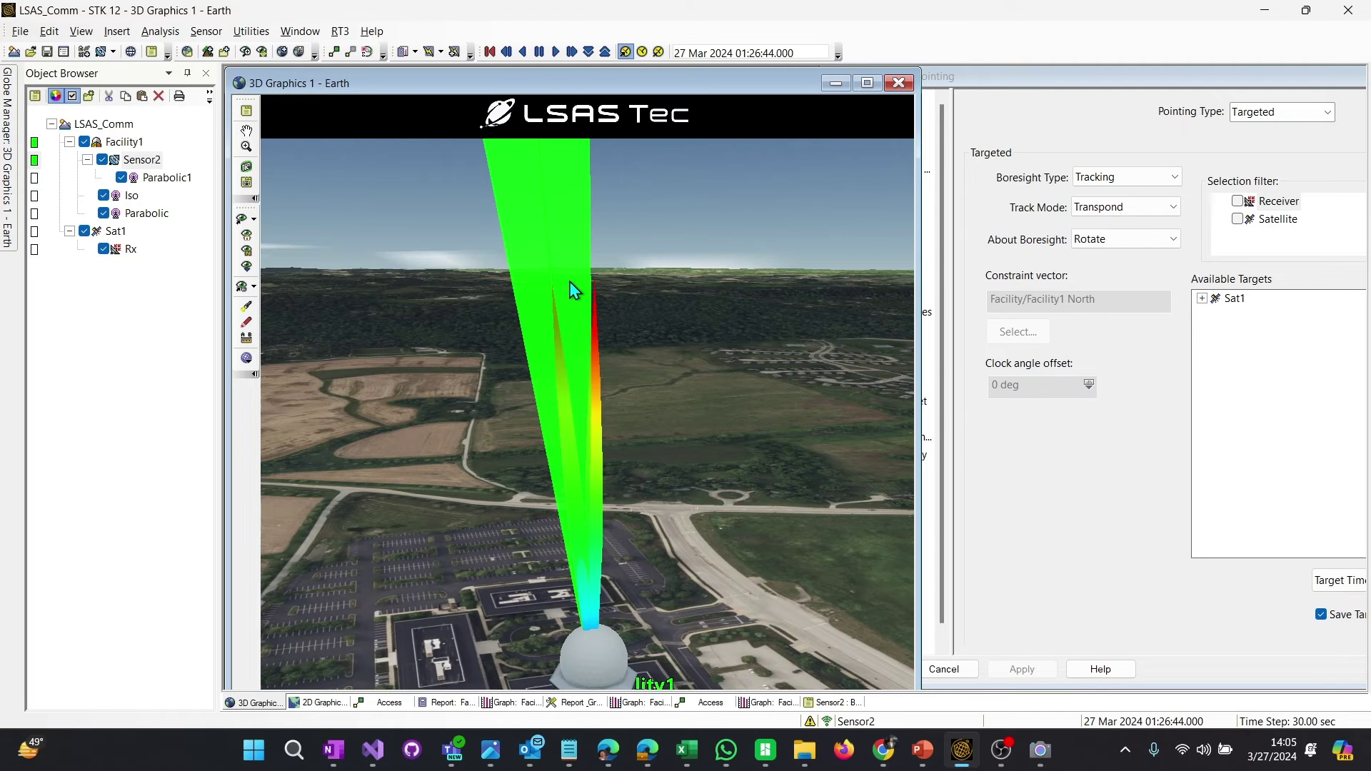
mouse_move(570, 291)
mouse_down()
mouse_move(569, 254)
mouse_move(577, 283)
mouse_up()
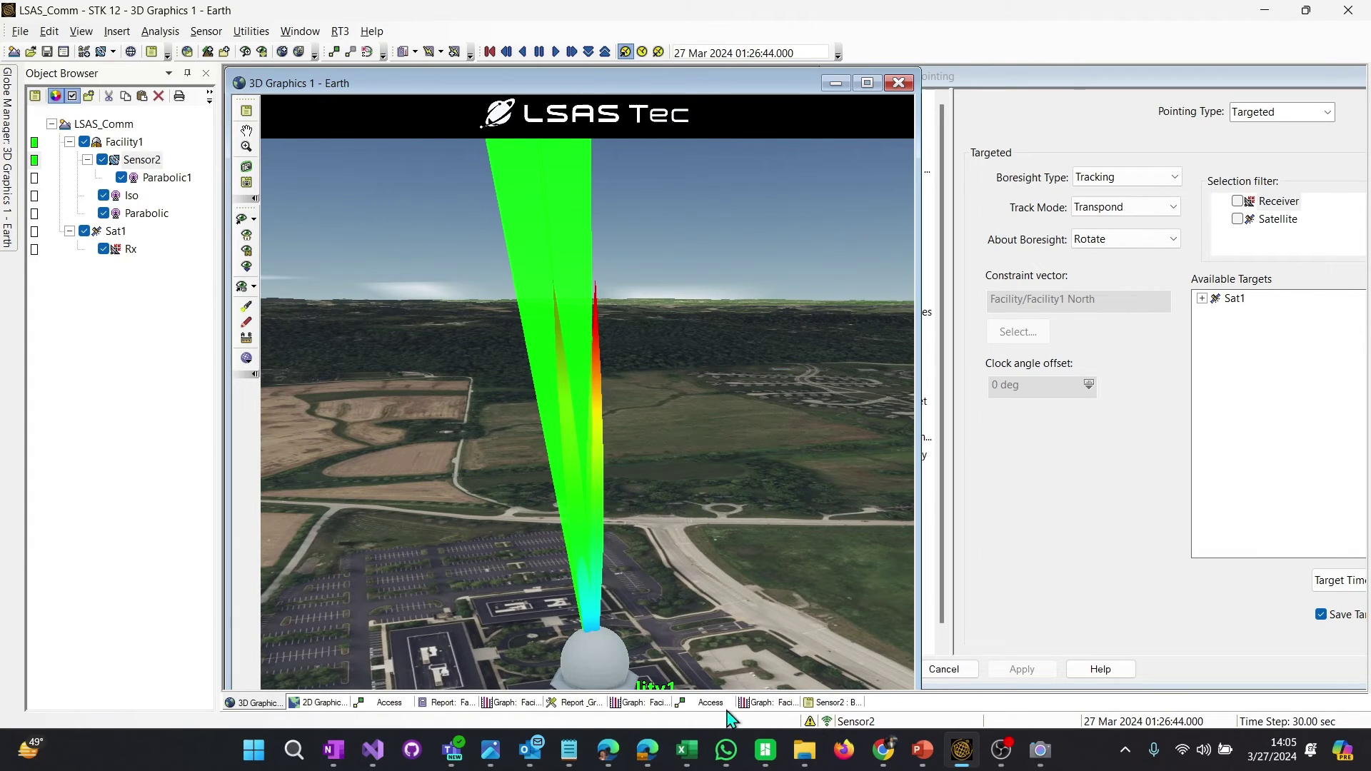
- Open the Access tool for Parabolic1
click(576, 703)
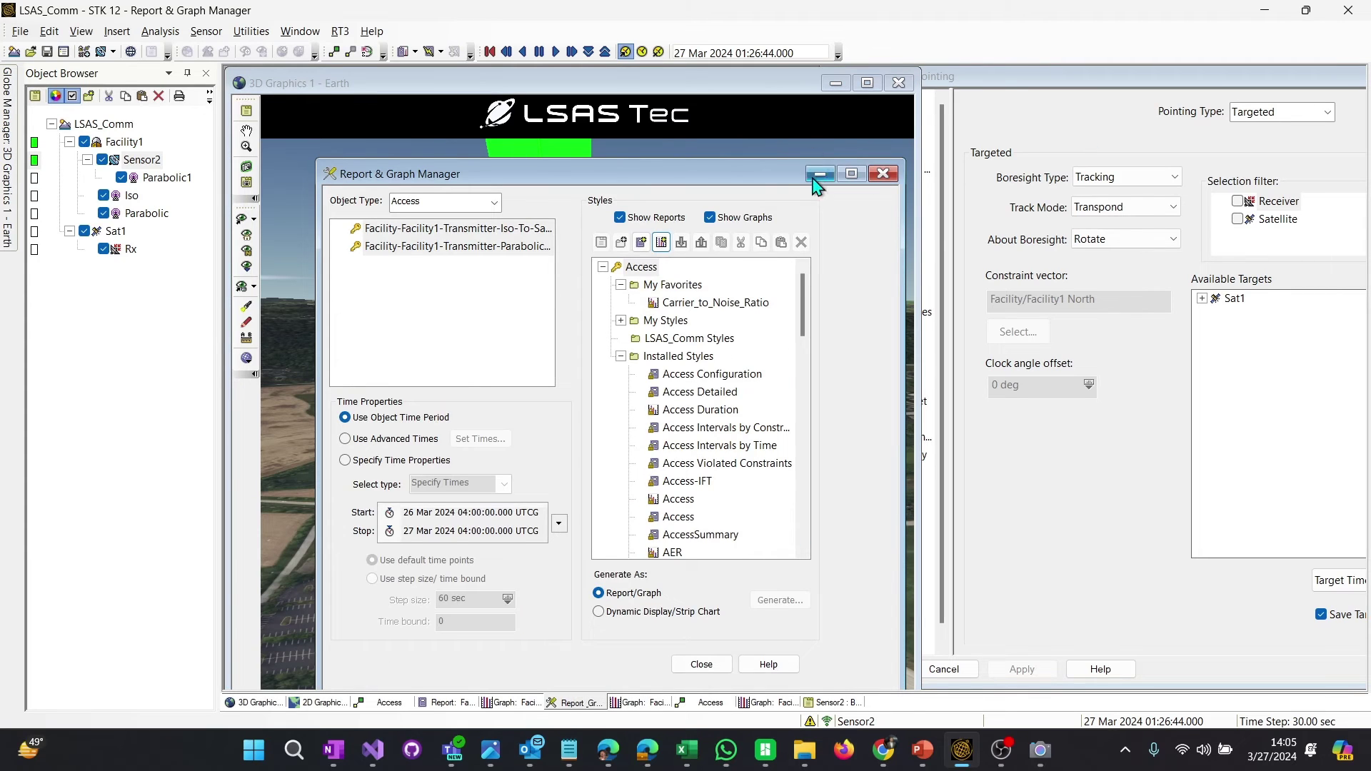
click(687, 706)
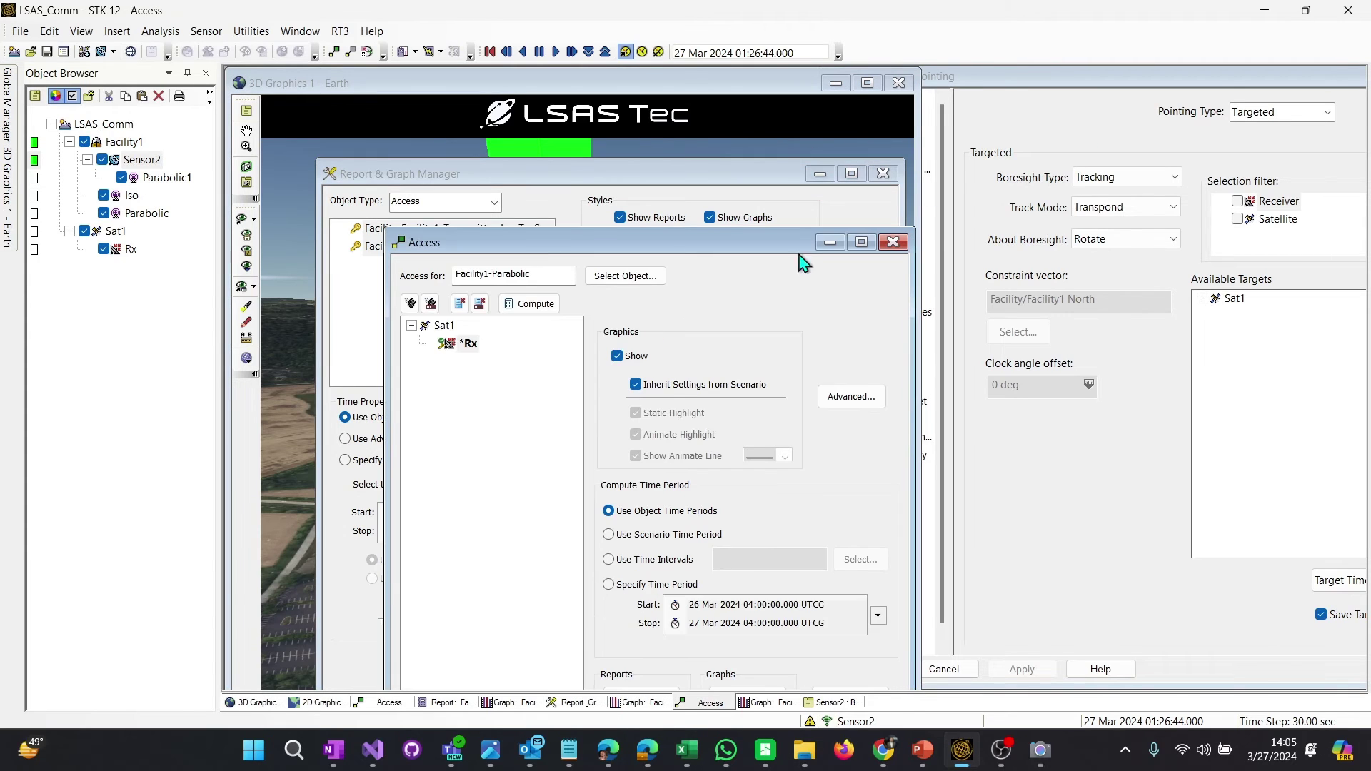
click(875, 243)
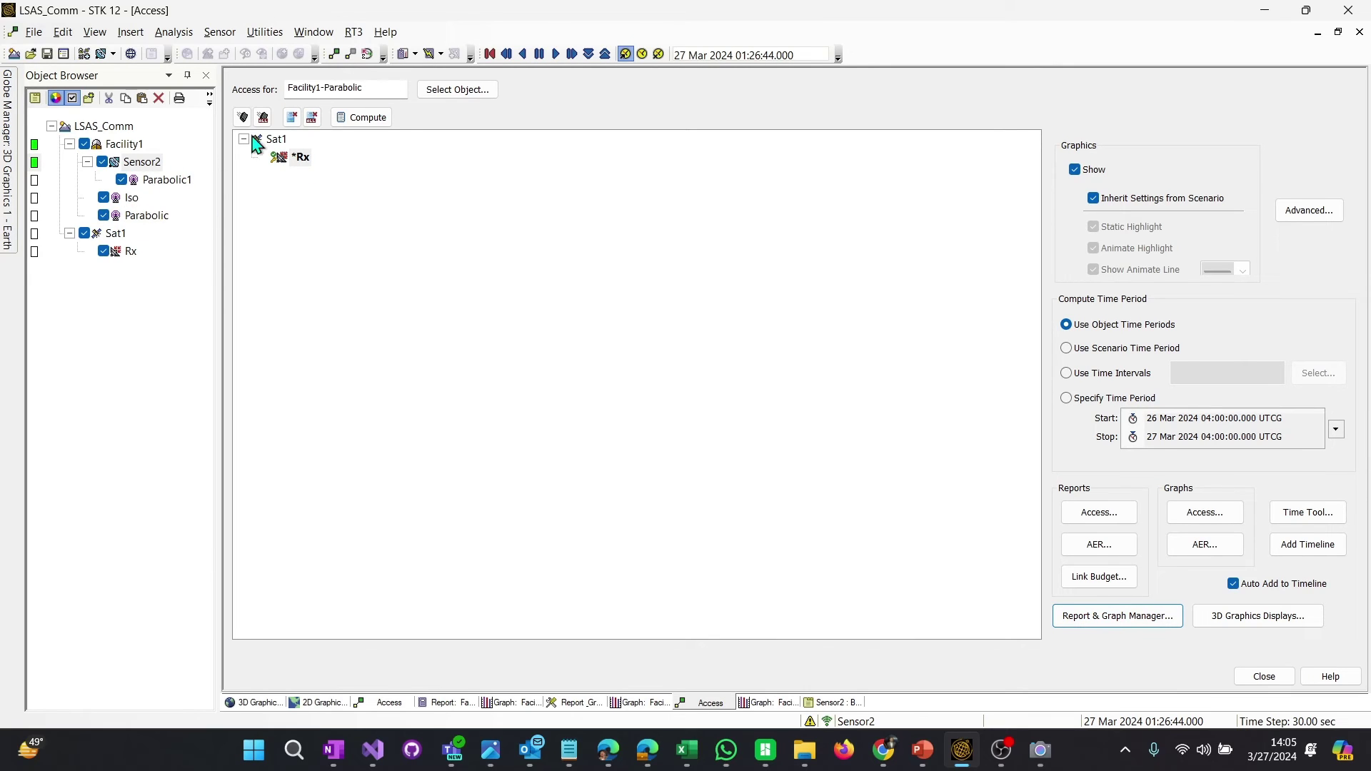
right_click(150, 187)
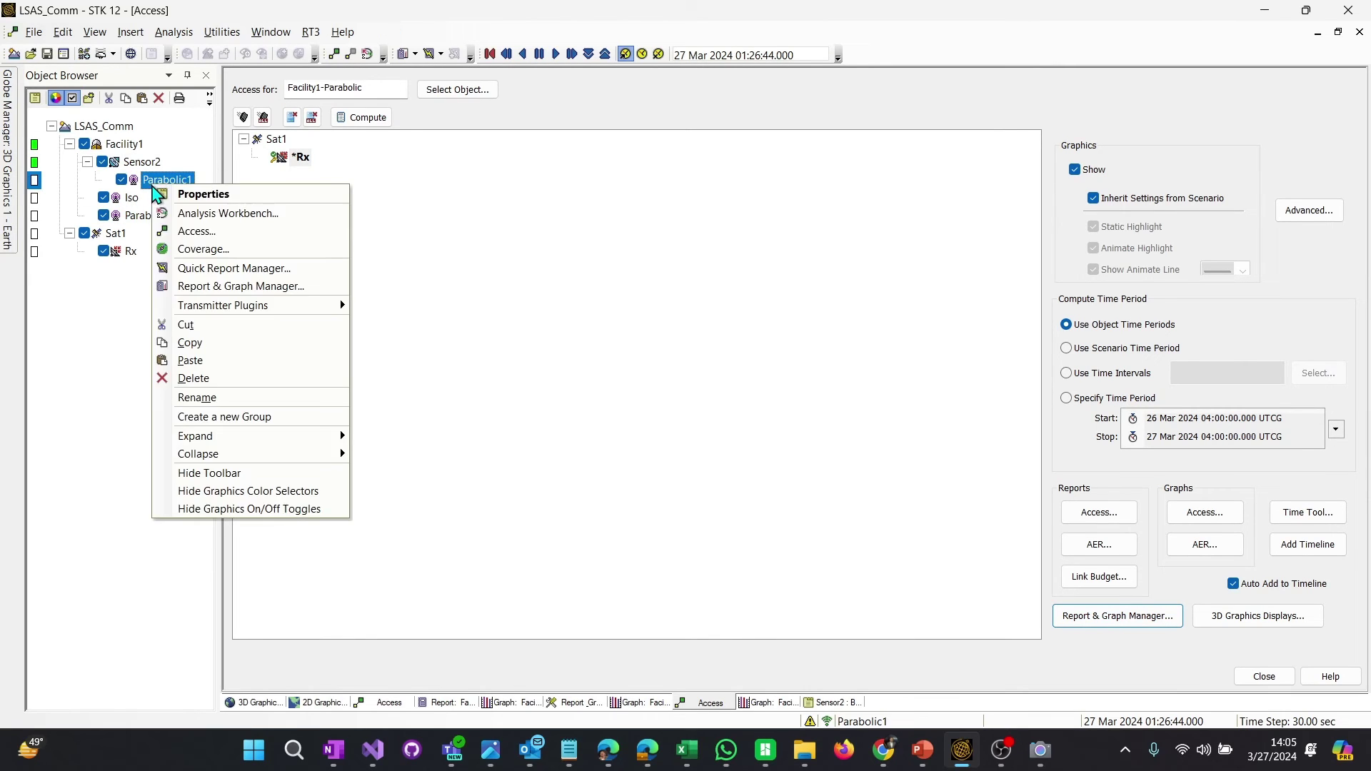
click(198, 230)
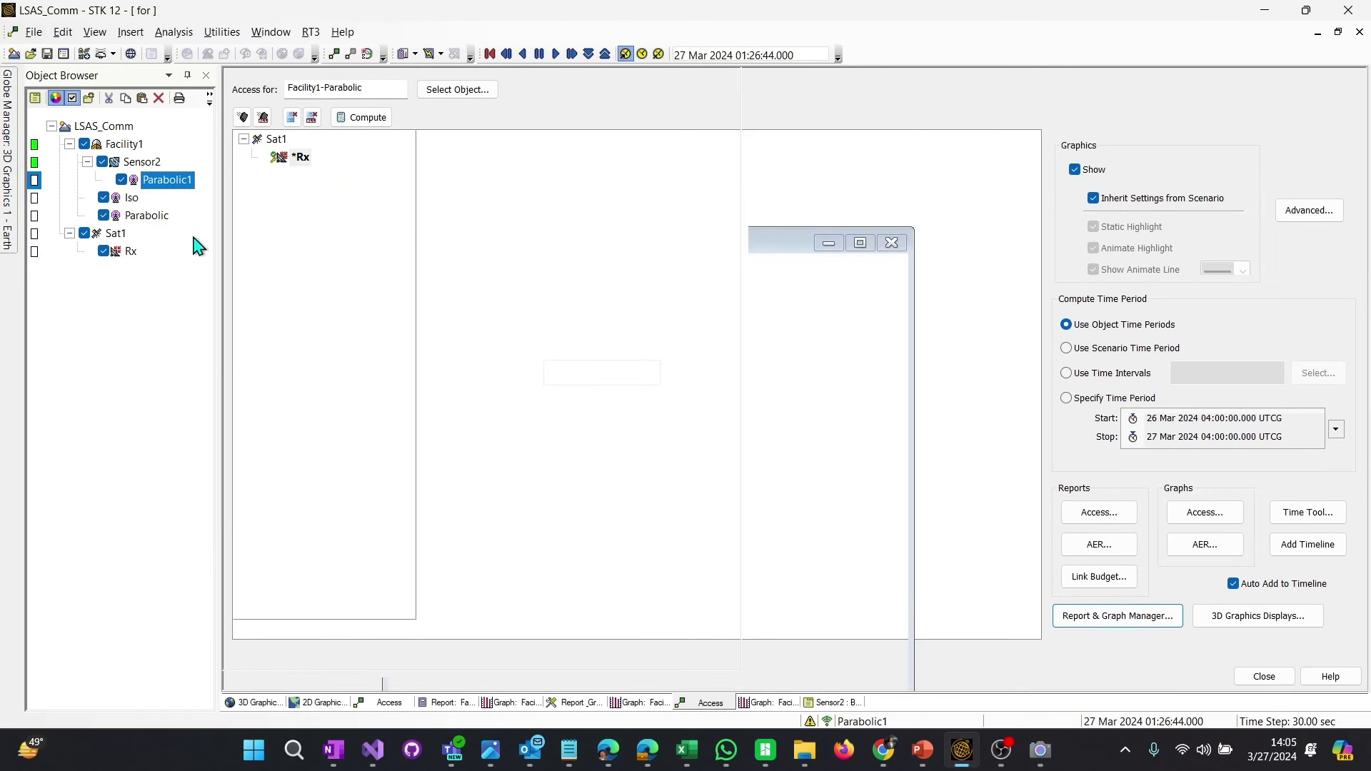
right_click(150, 180)
click(262, 90)
- Compute Parabolic1-to-Sat1/Rx access and select all three accesses in the Report & Graph Manager
click(327, 87)
drag(405, 86, 293, 86)
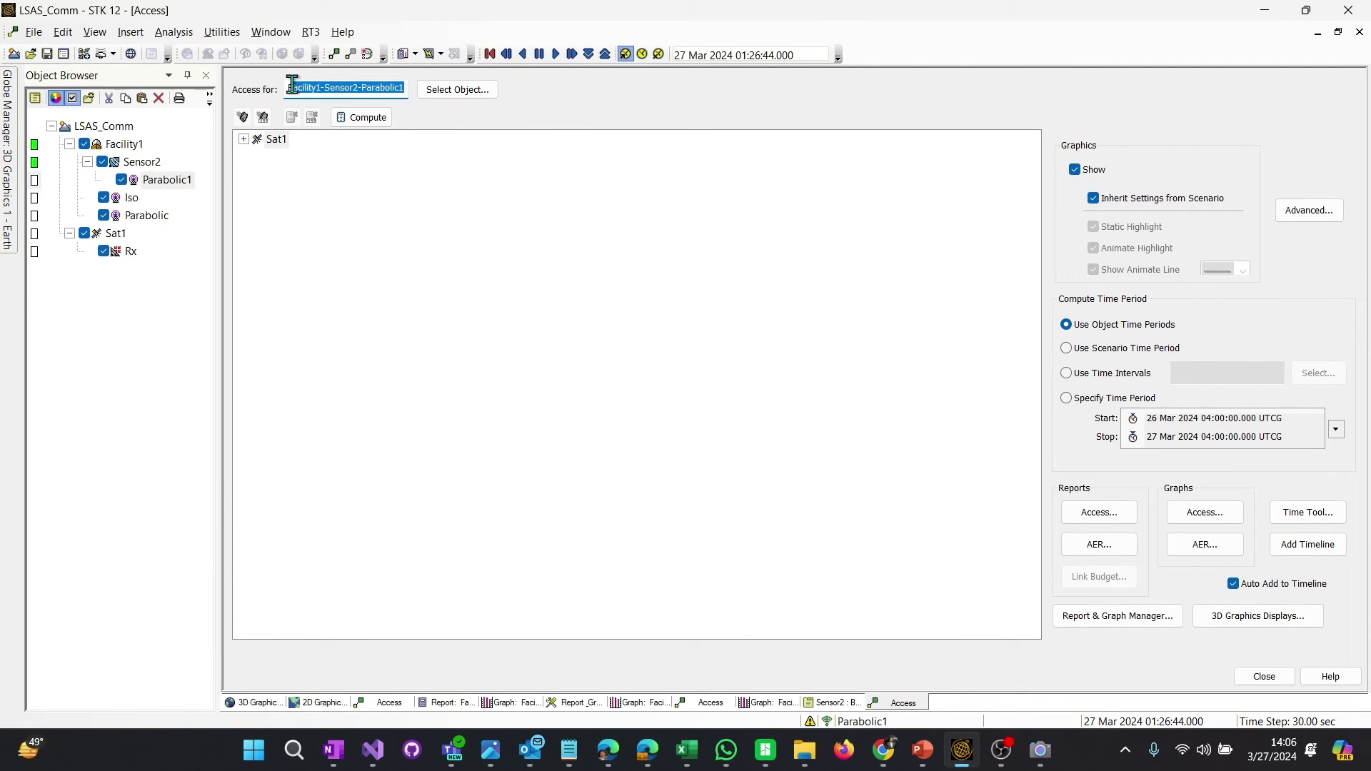
click(361, 90)
click(257, 139)
click(244, 139)
click(291, 157)
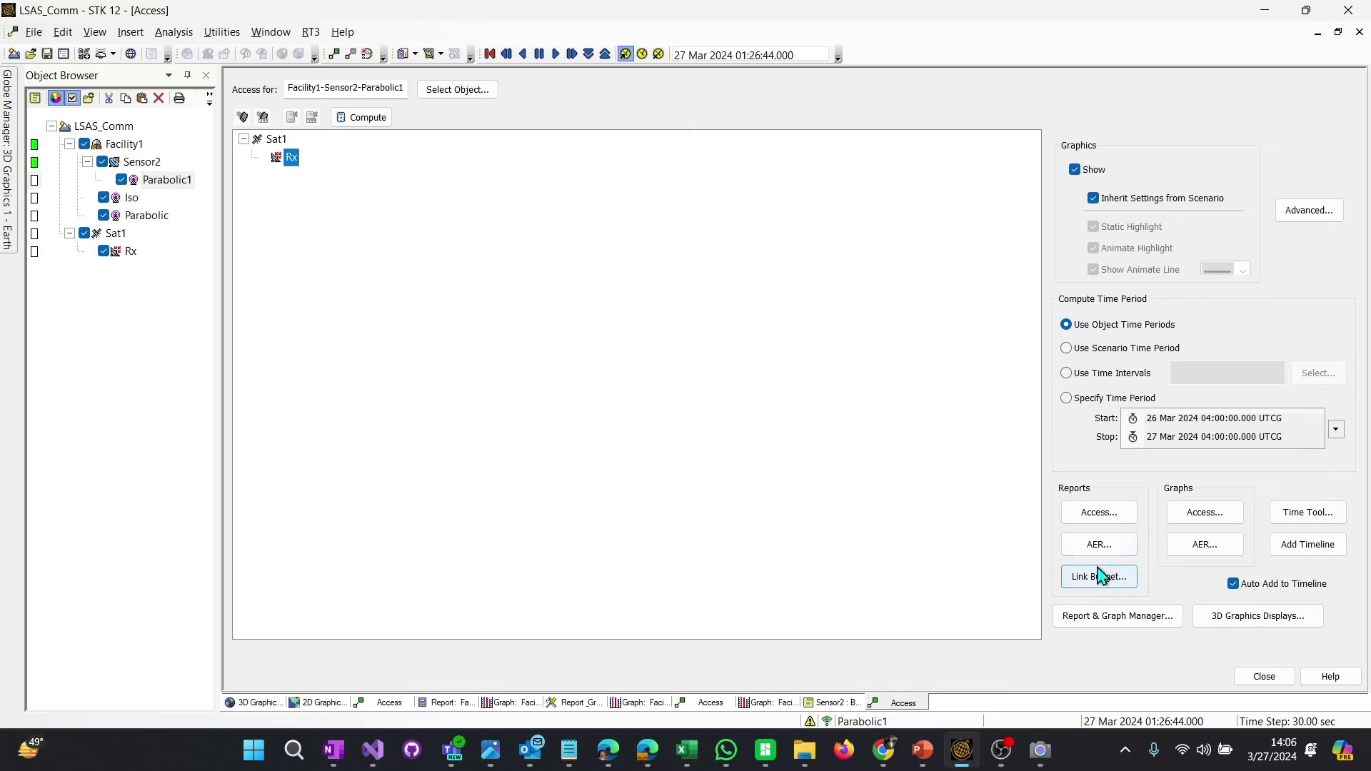
click(1108, 627)
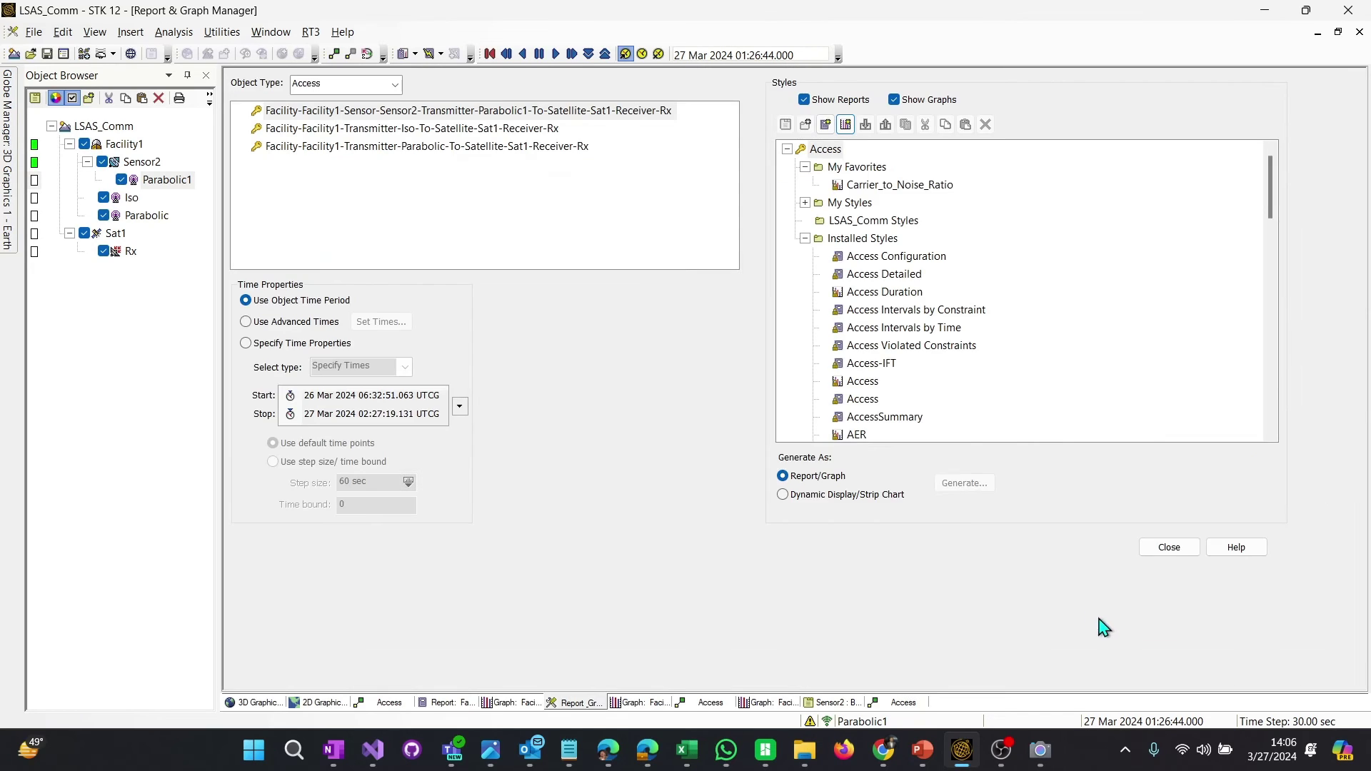
key(ctrl+a)
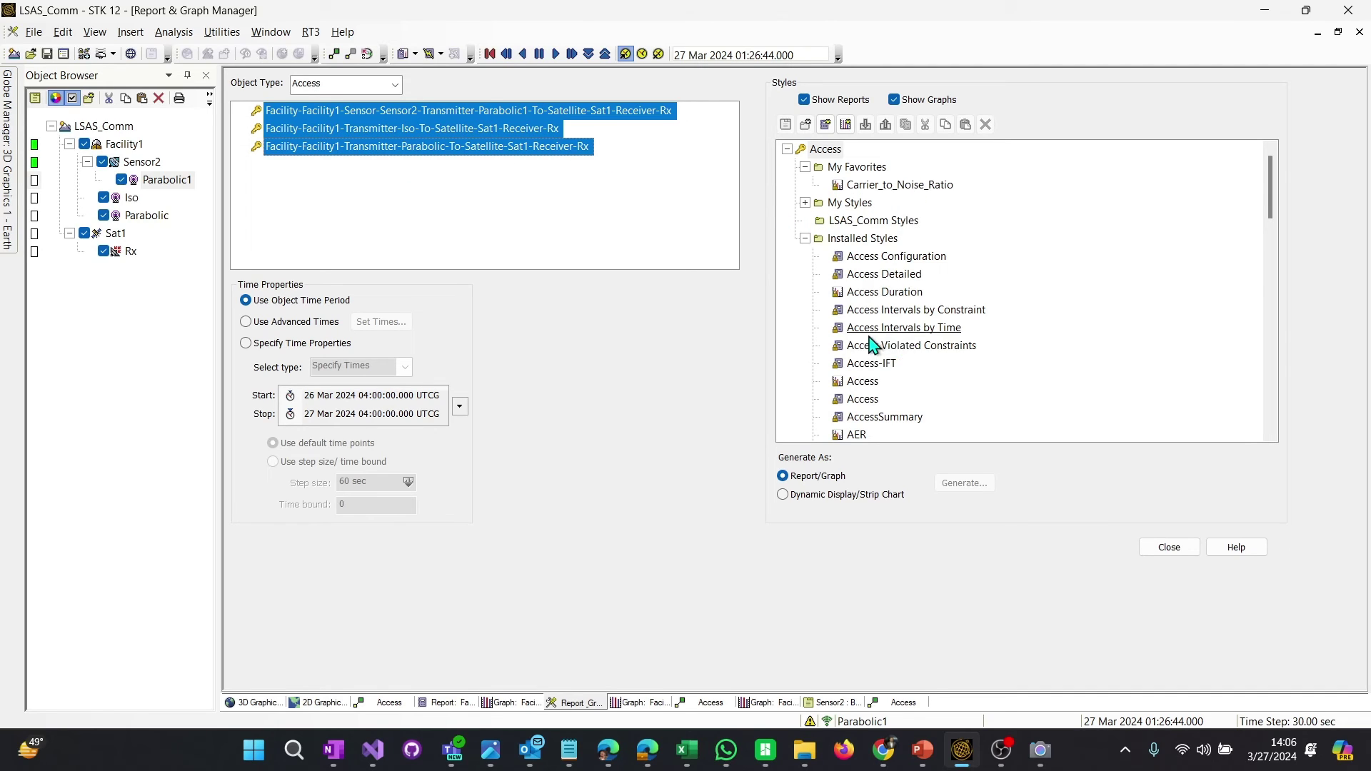
- Generate the Carrier_to_Noise_Ratio graph for all three links and zoom into the late pass on 27 Mar
double_click(904, 185)
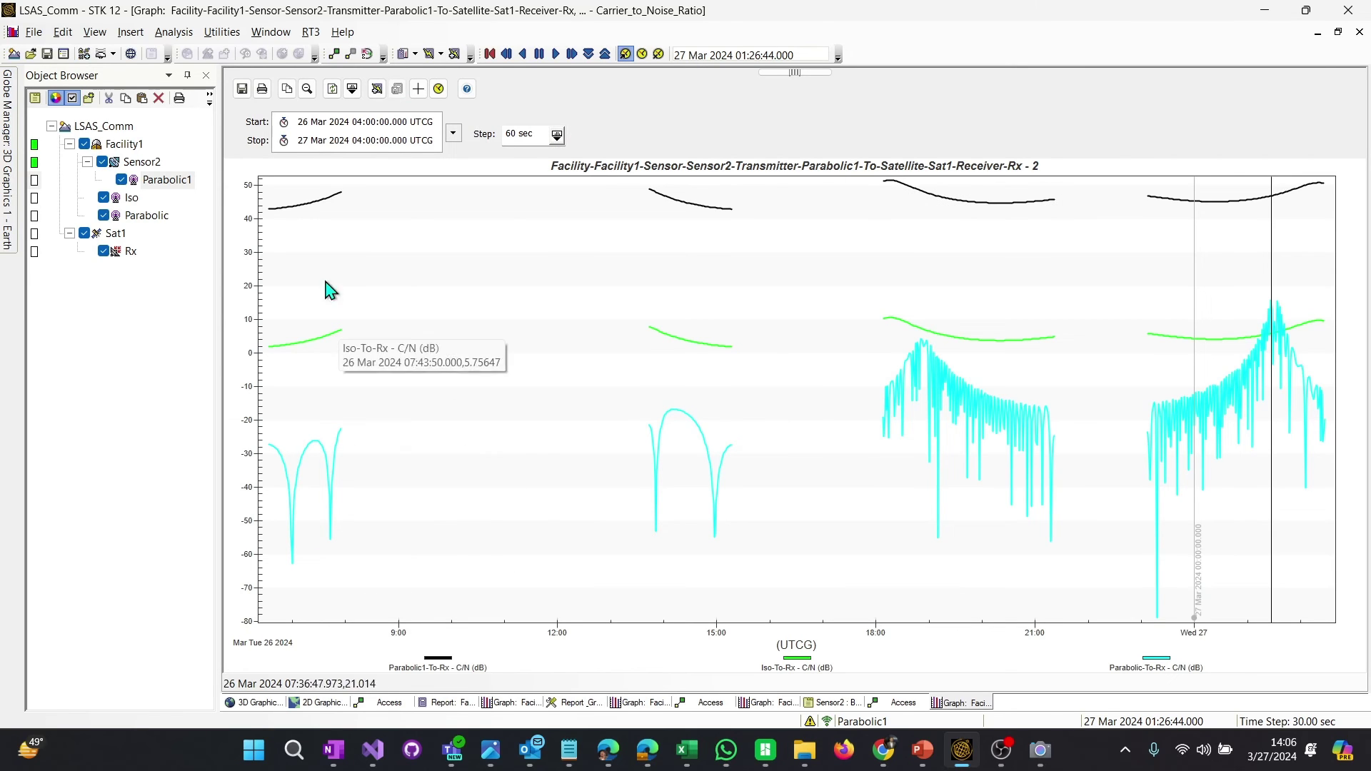
mouse_move(276, 207)
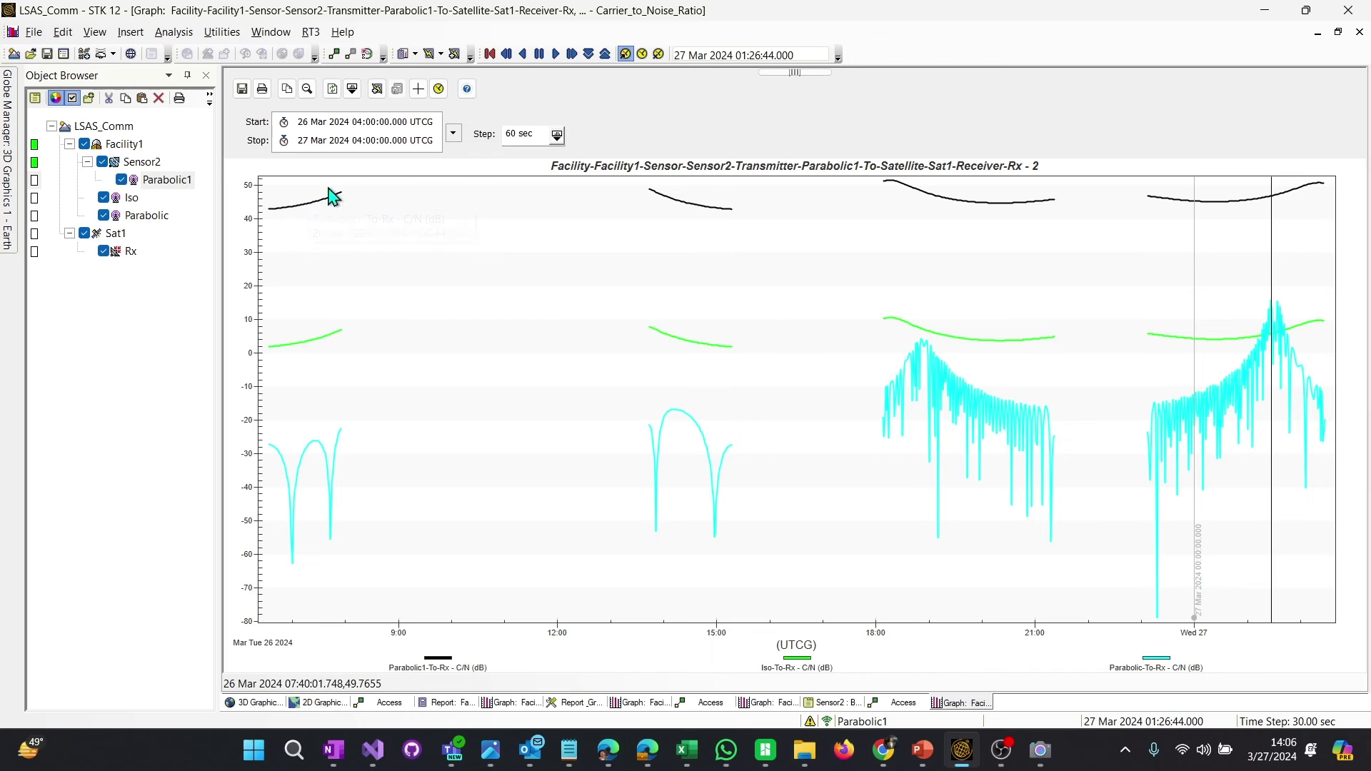
mouse_move(331, 207)
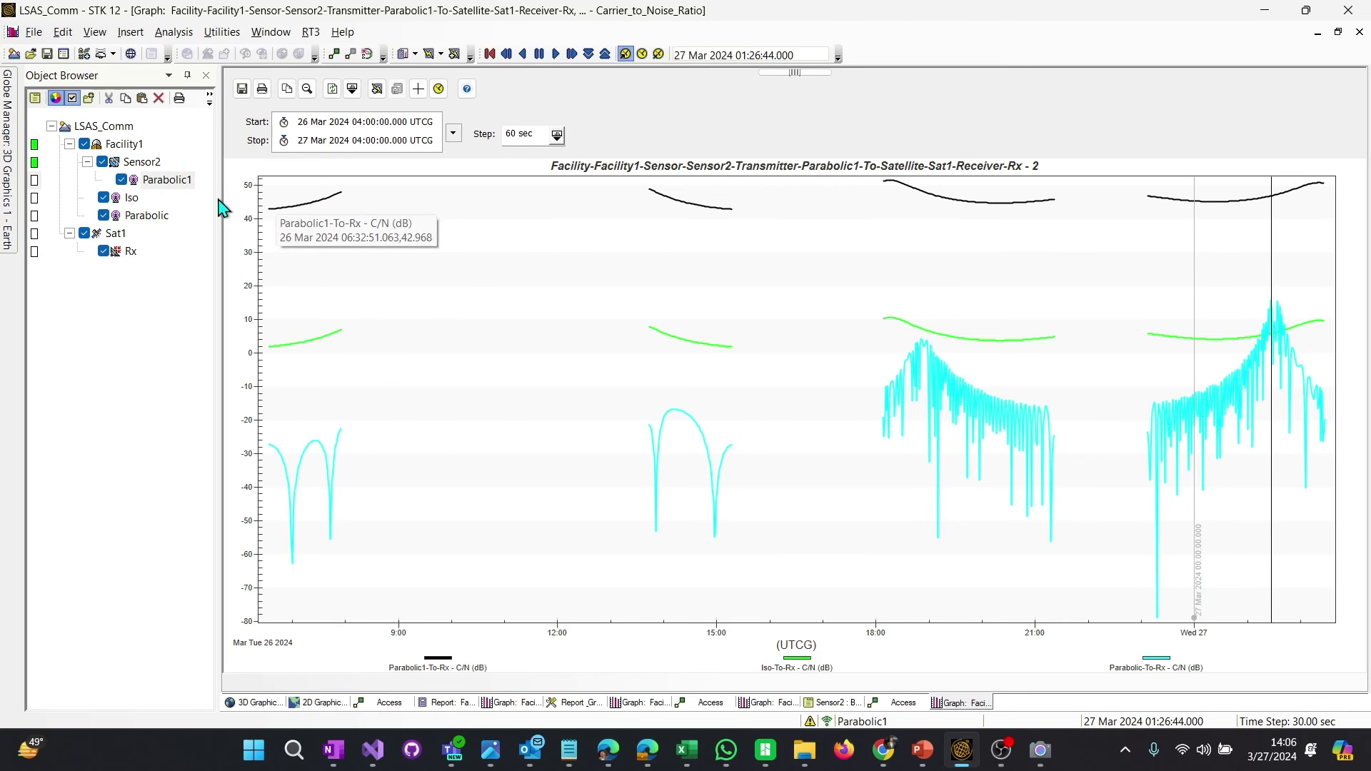
click(165, 180)
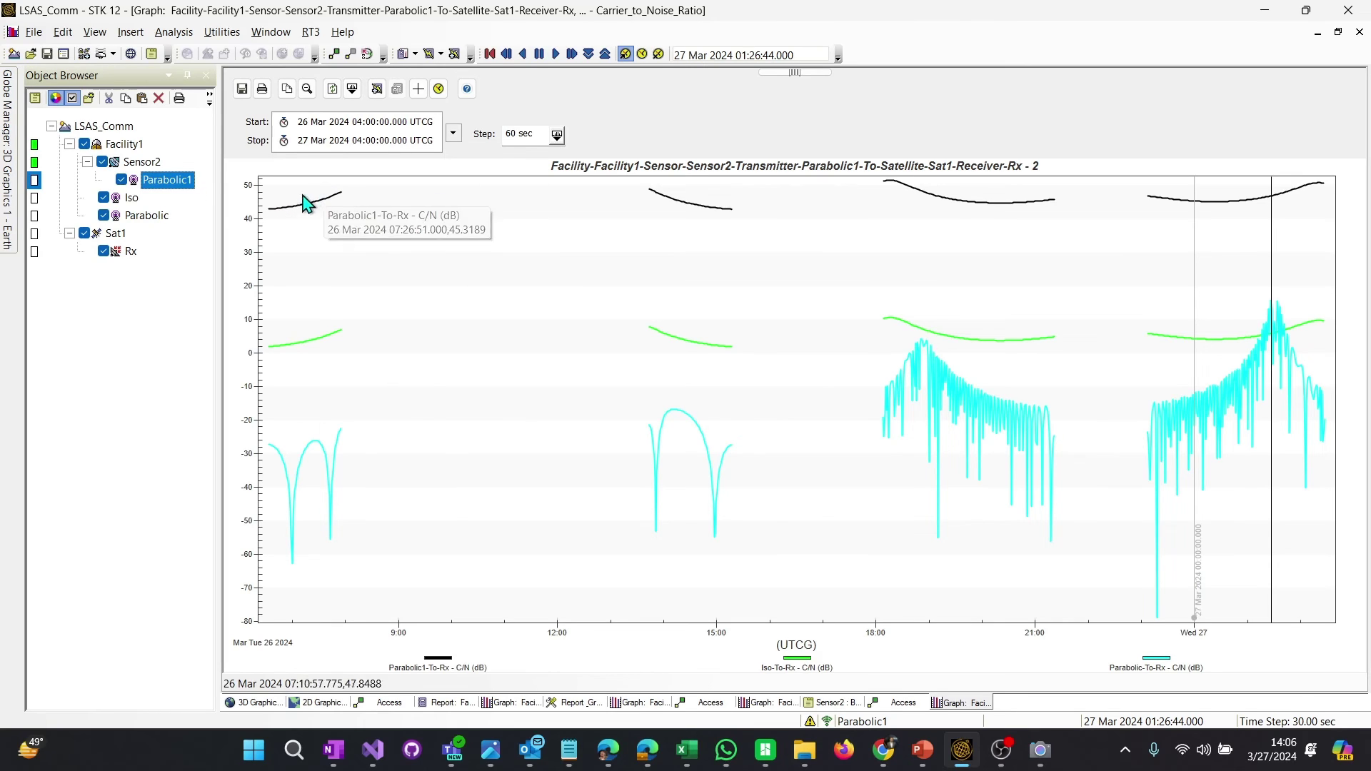
mouse_move(276, 217)
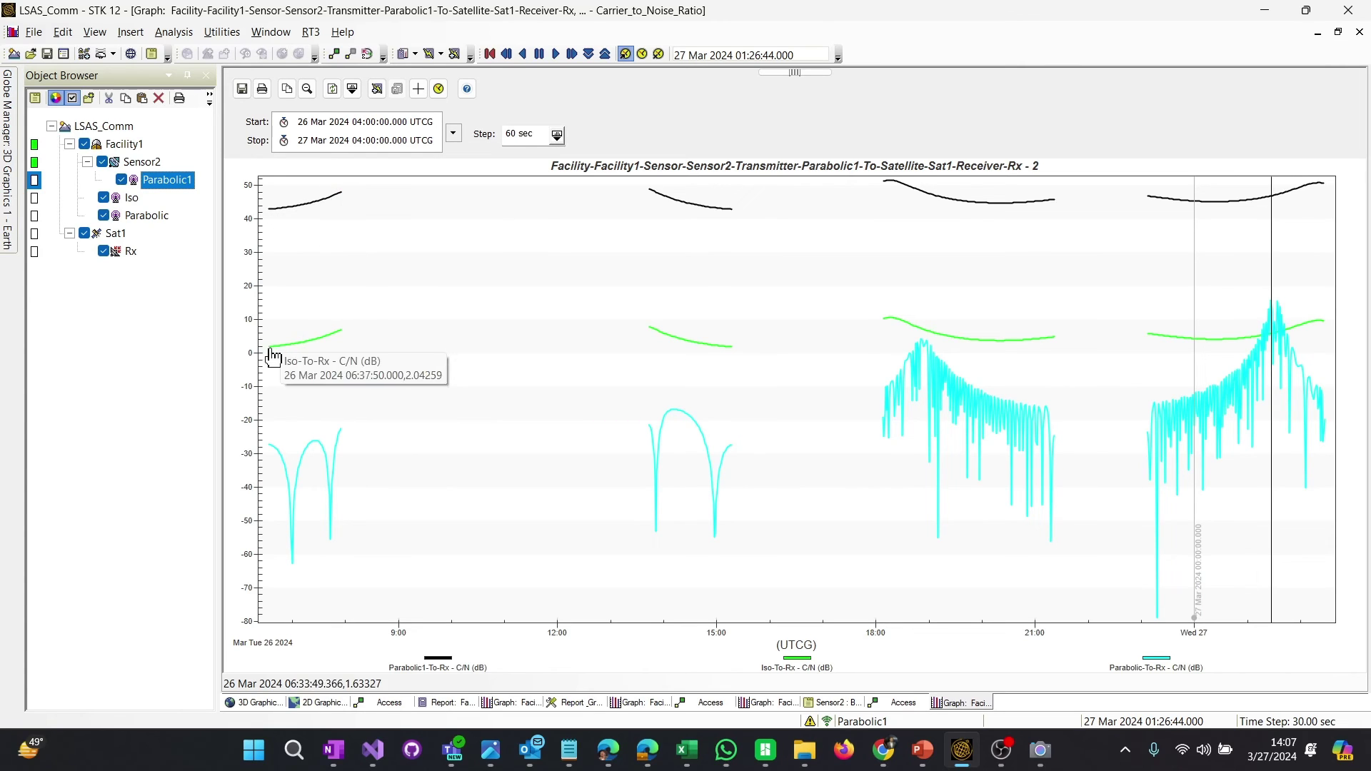
mouse_move(336, 337)
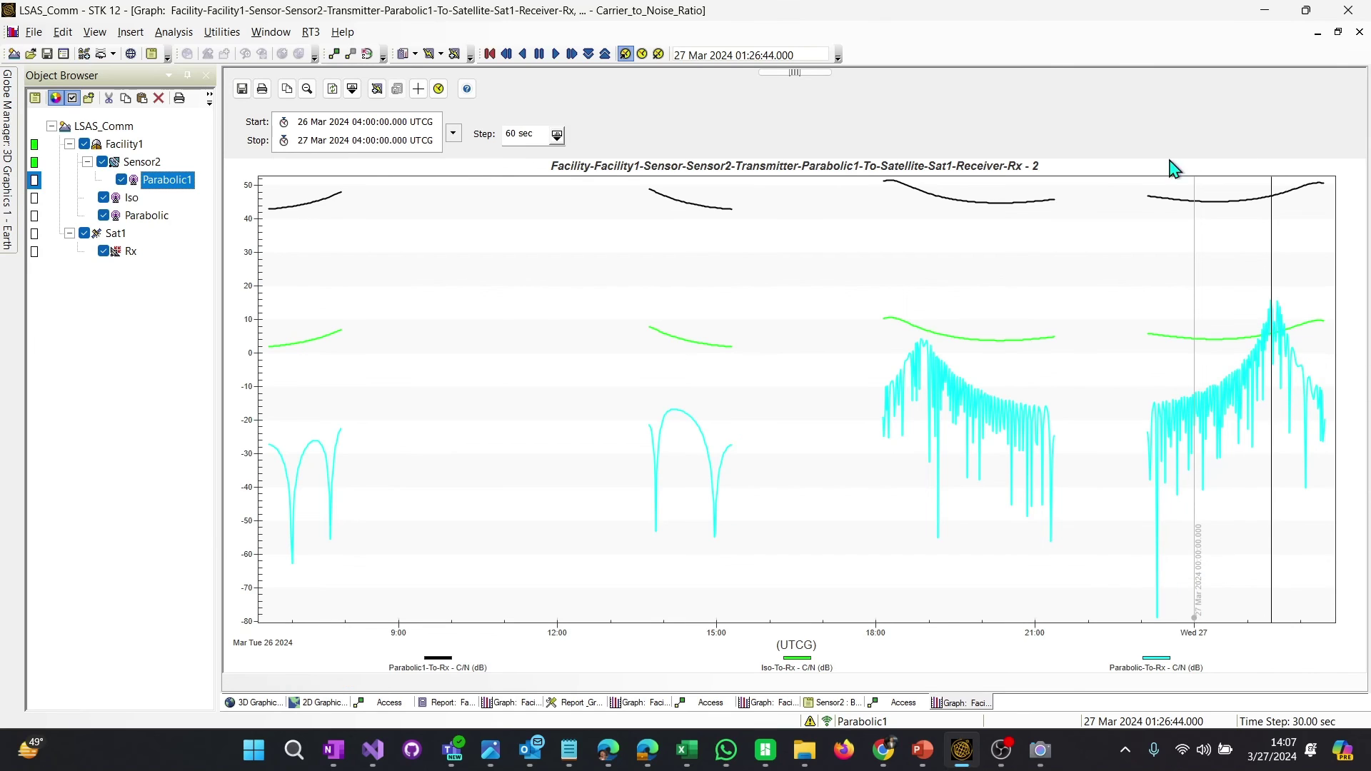
drag(1141, 539, 1344, 146)
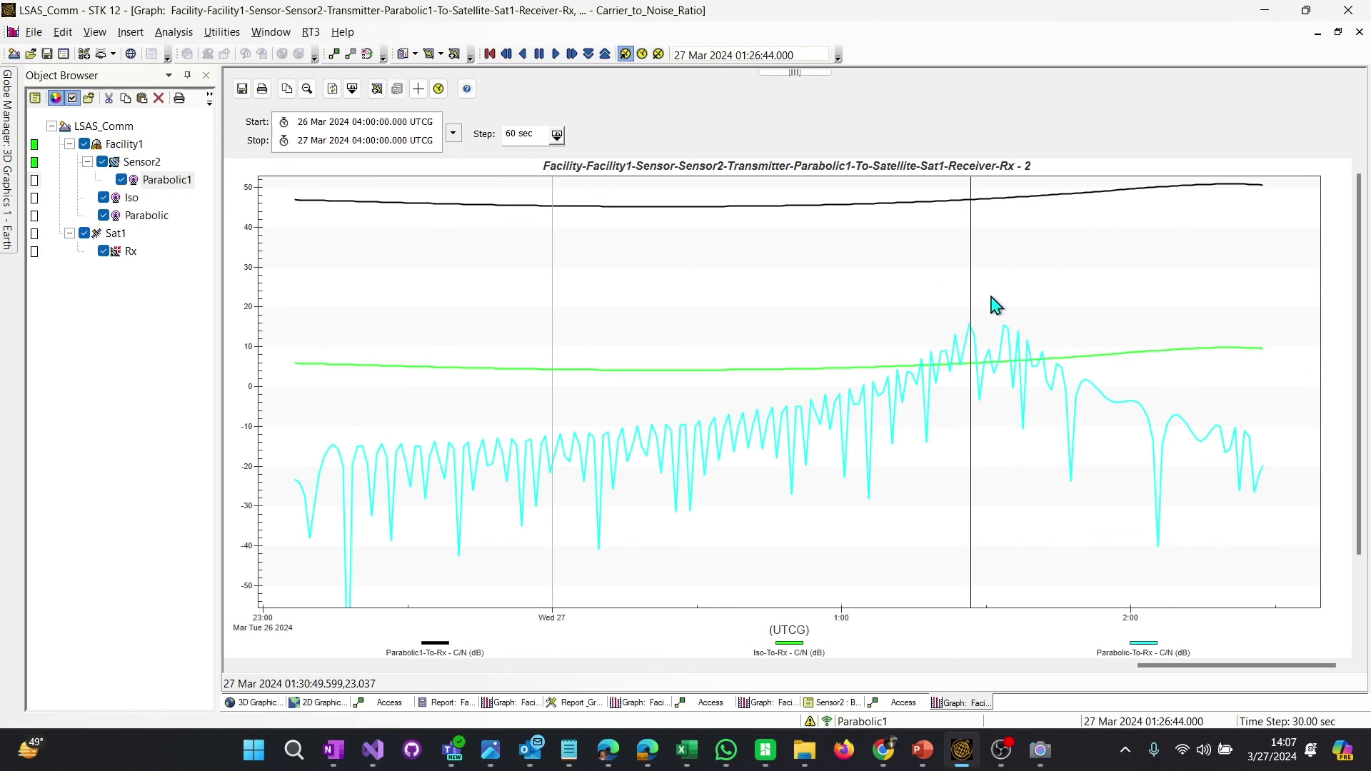
click(307, 89)
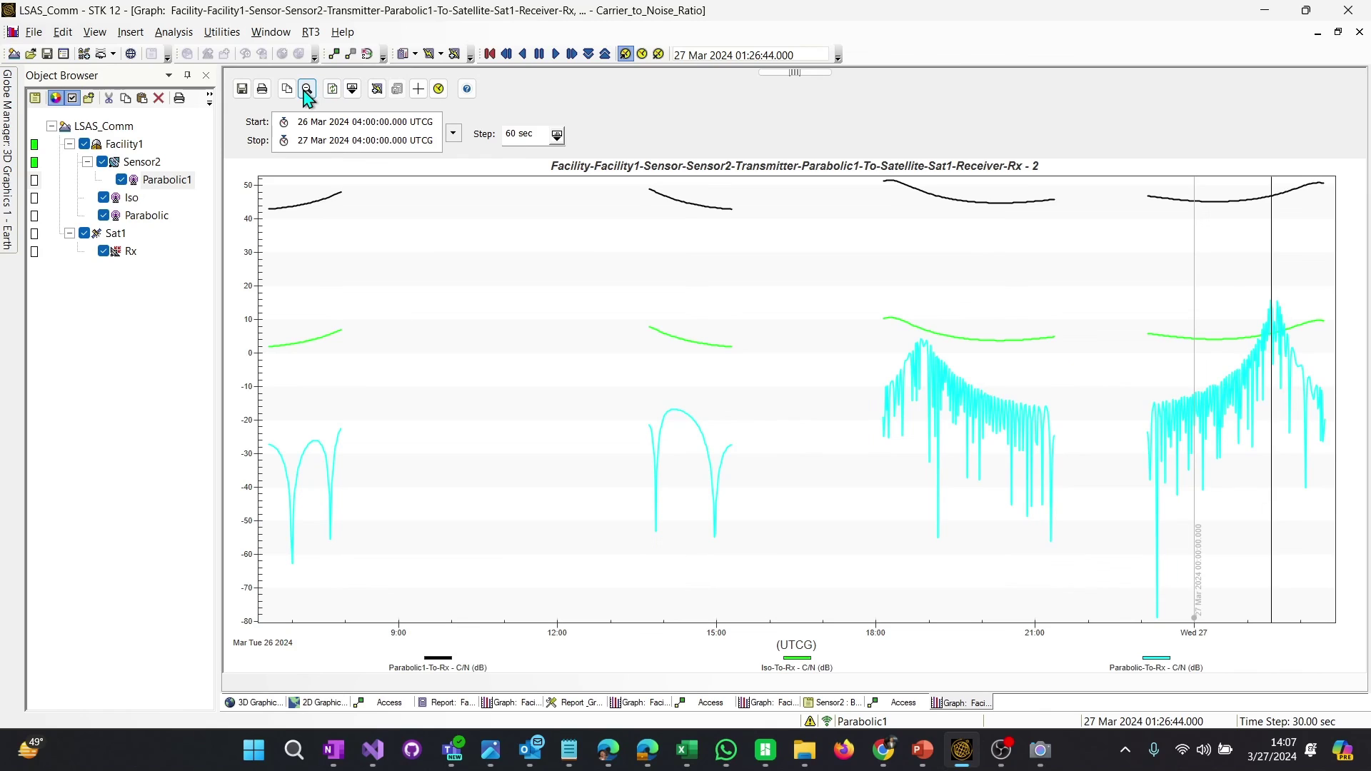